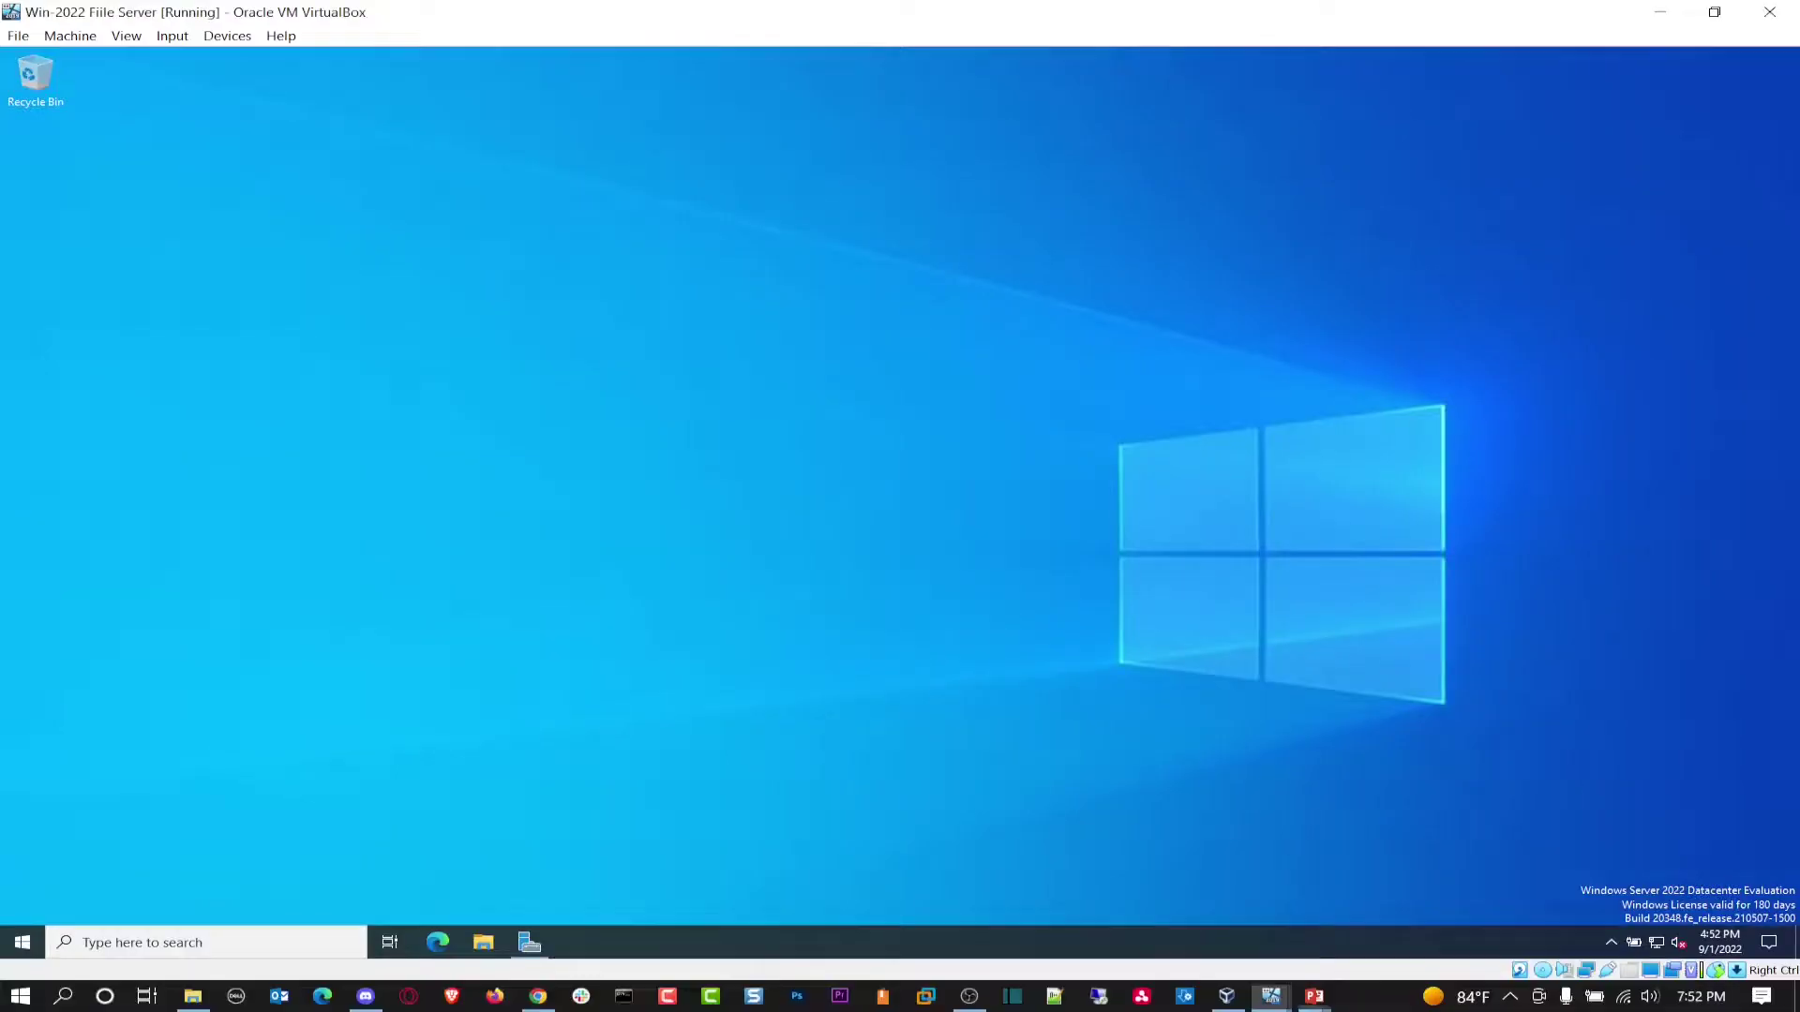
Step: Switch the server virtual machine to full-screen mode
{"action": "left_click", "coordinate": [71, 36]}
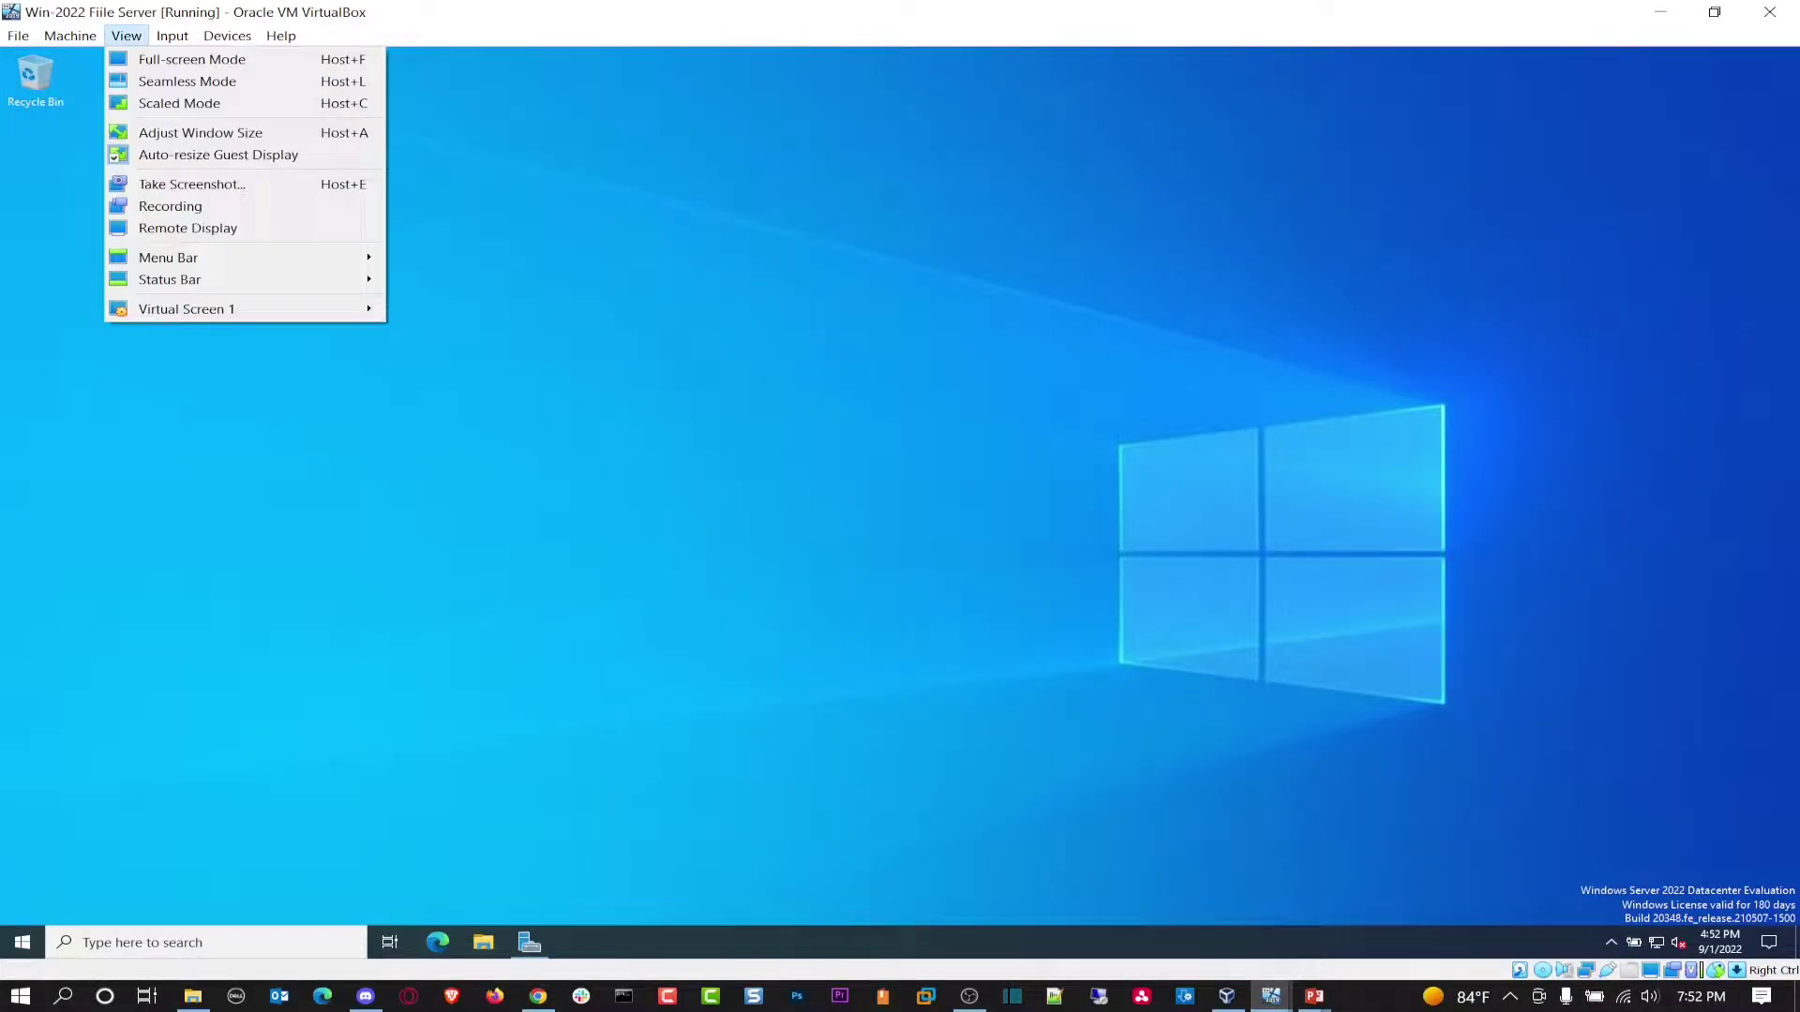
{"action": "left_click", "coordinate": [178, 58]}
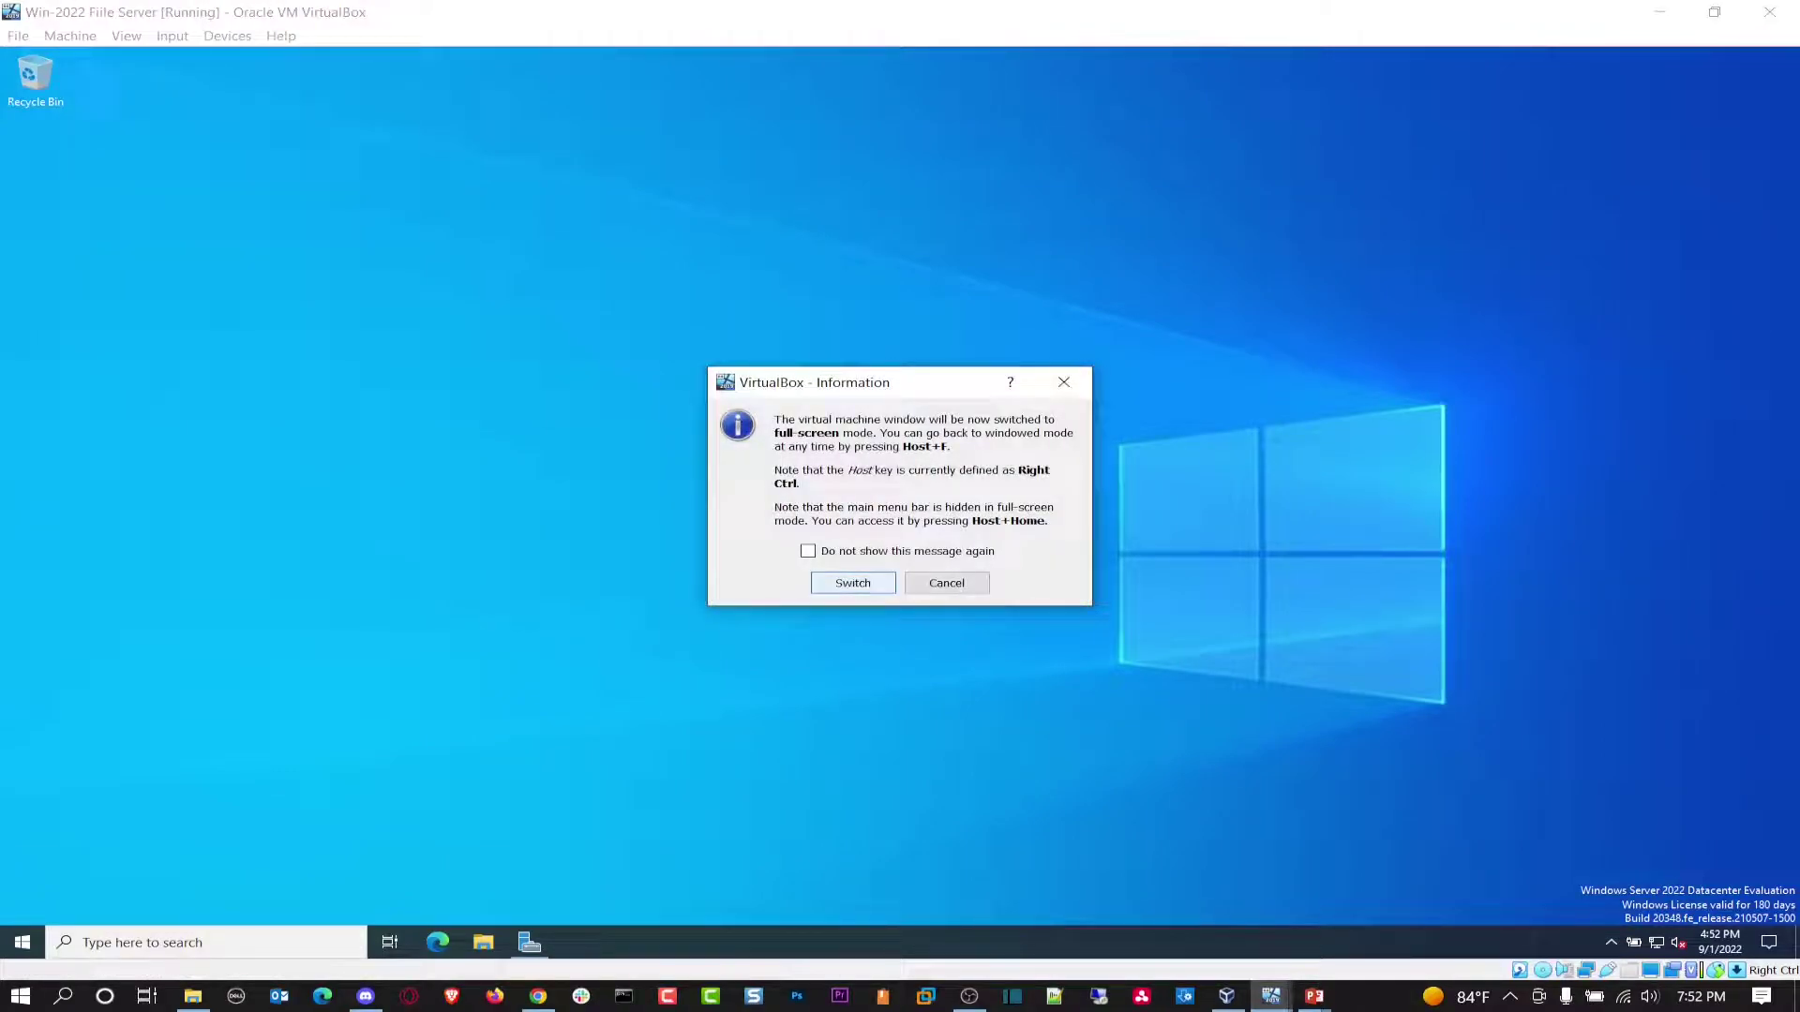
{"action": "left_click", "coordinate": [853, 583]}
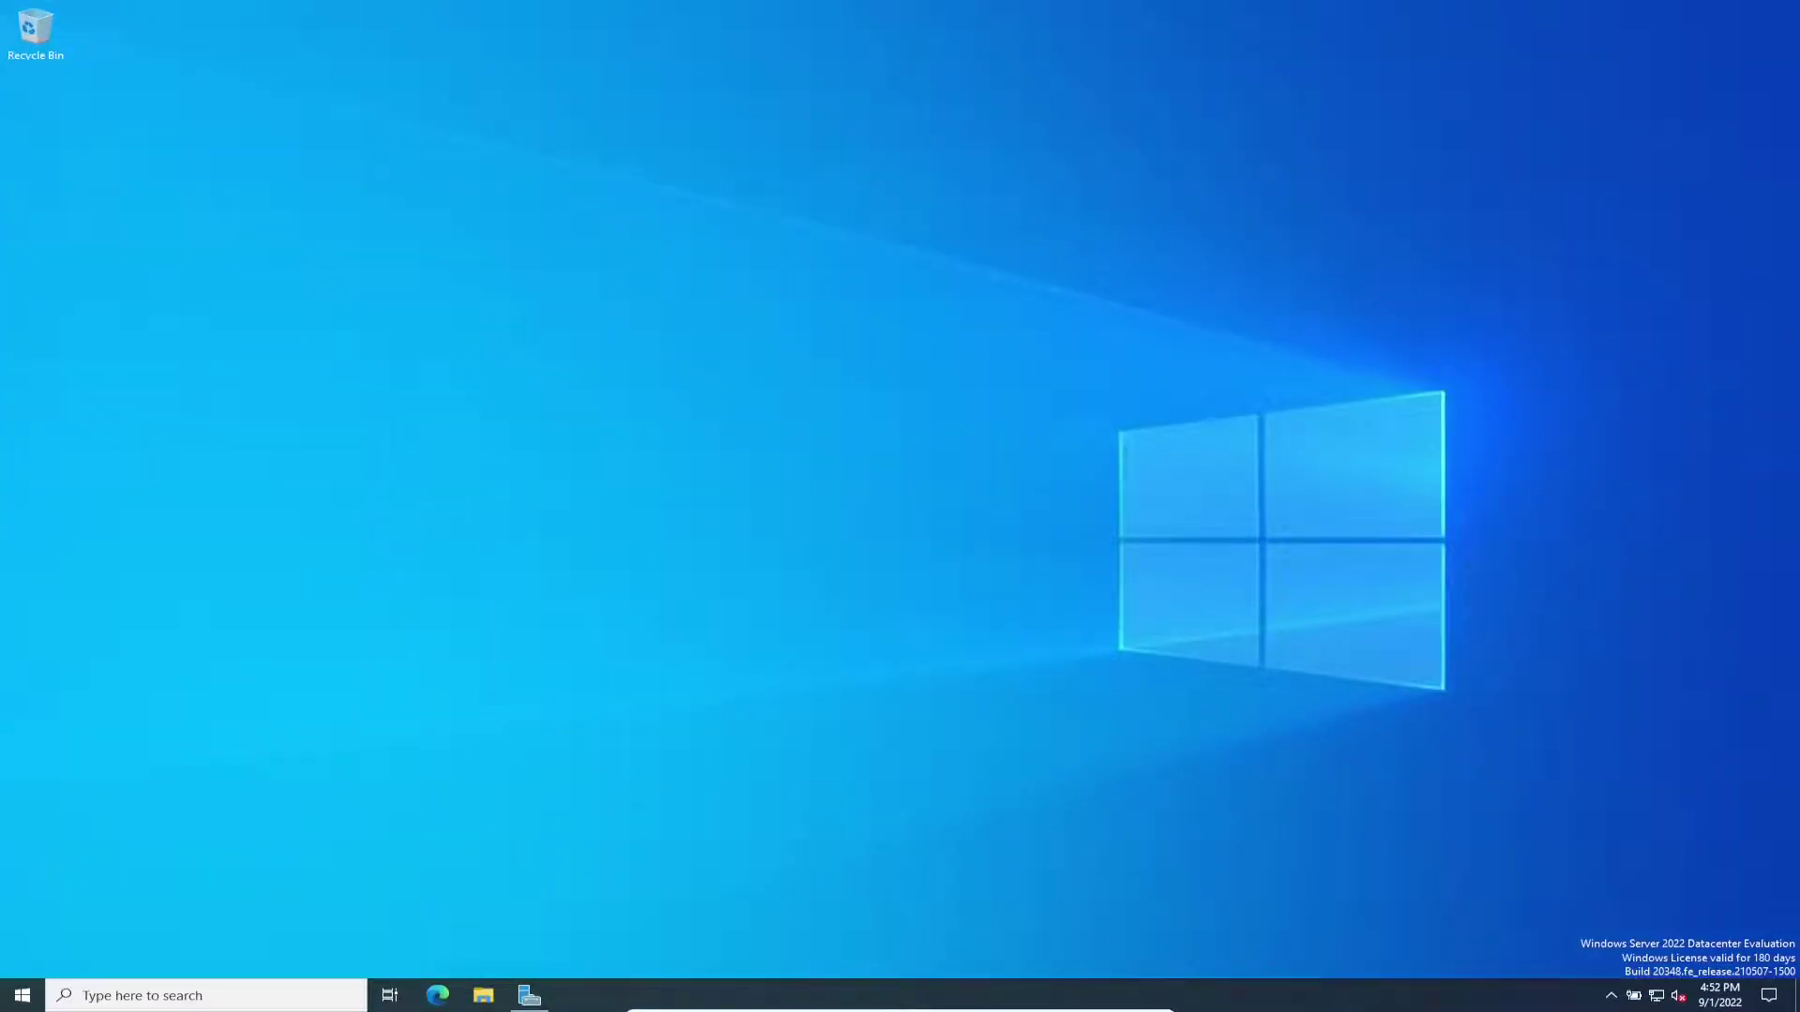
Step: Set the guest's display scaling to 125% in Display settings, then close Settings
{"action": "right_click", "coordinate": [786, 600]}
{"action": "left_click", "coordinate": [844, 743]}
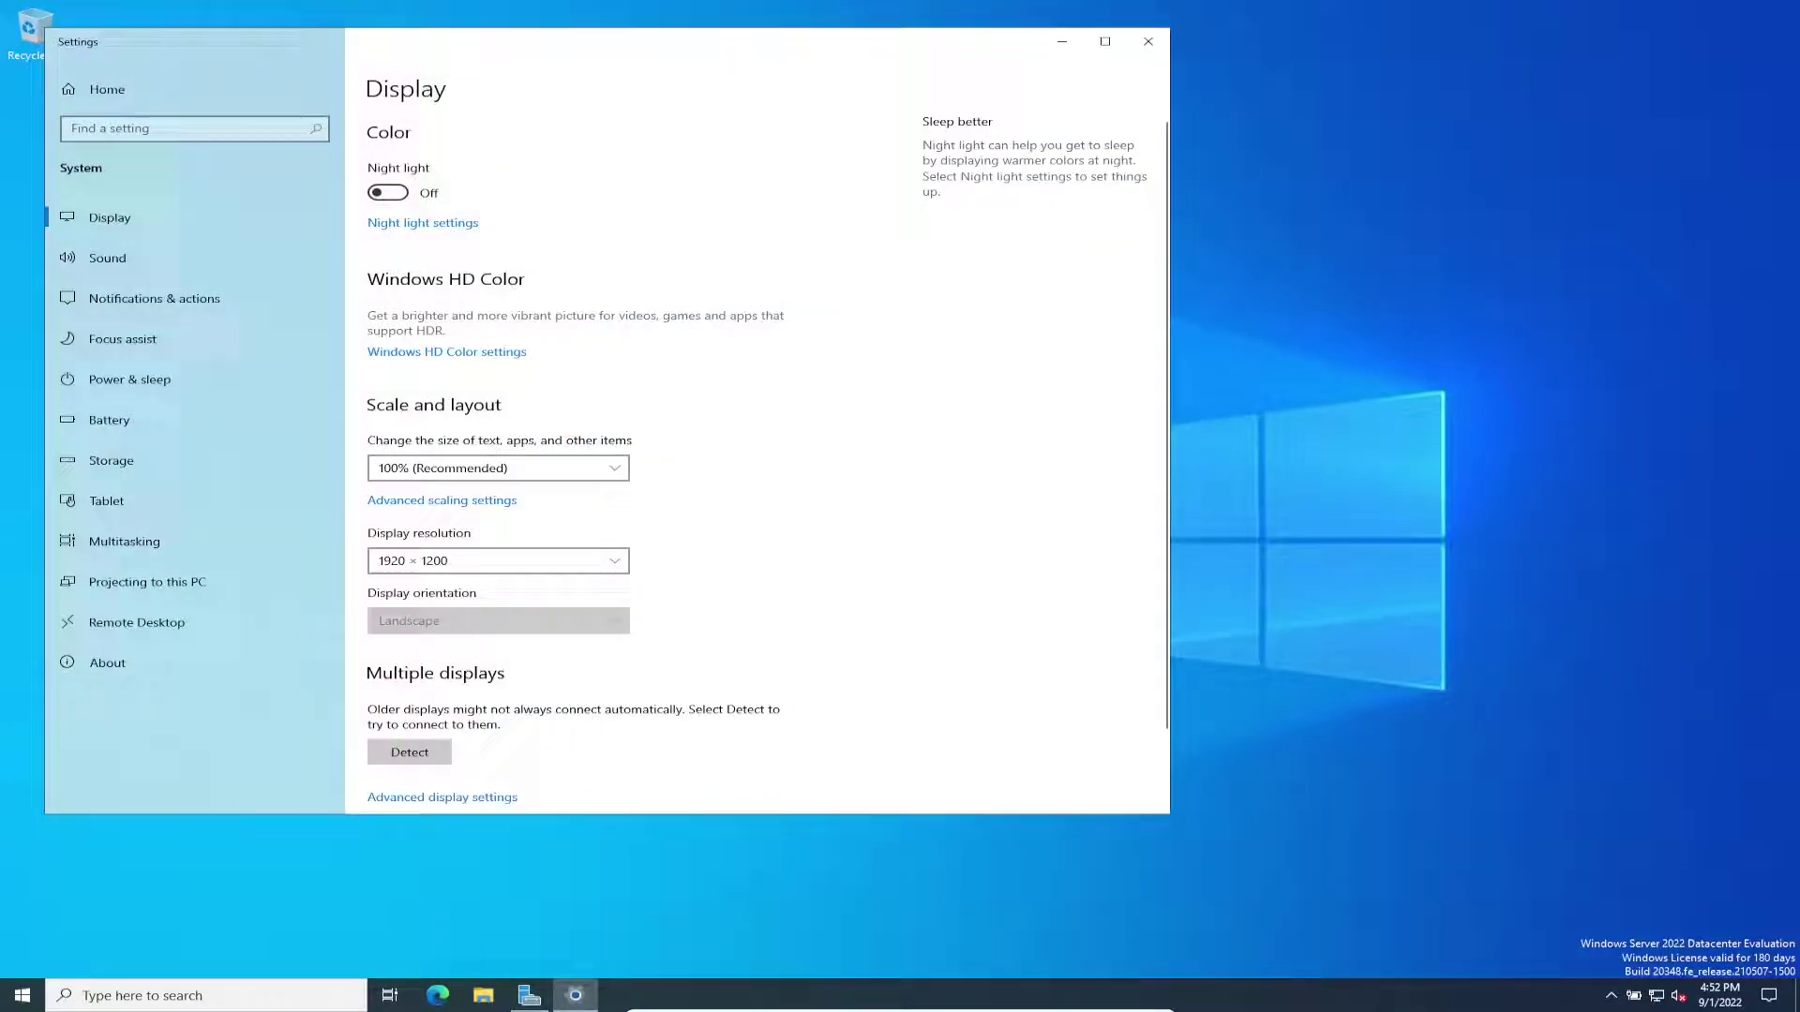
{"action": "left_click", "coordinate": [497, 468]}
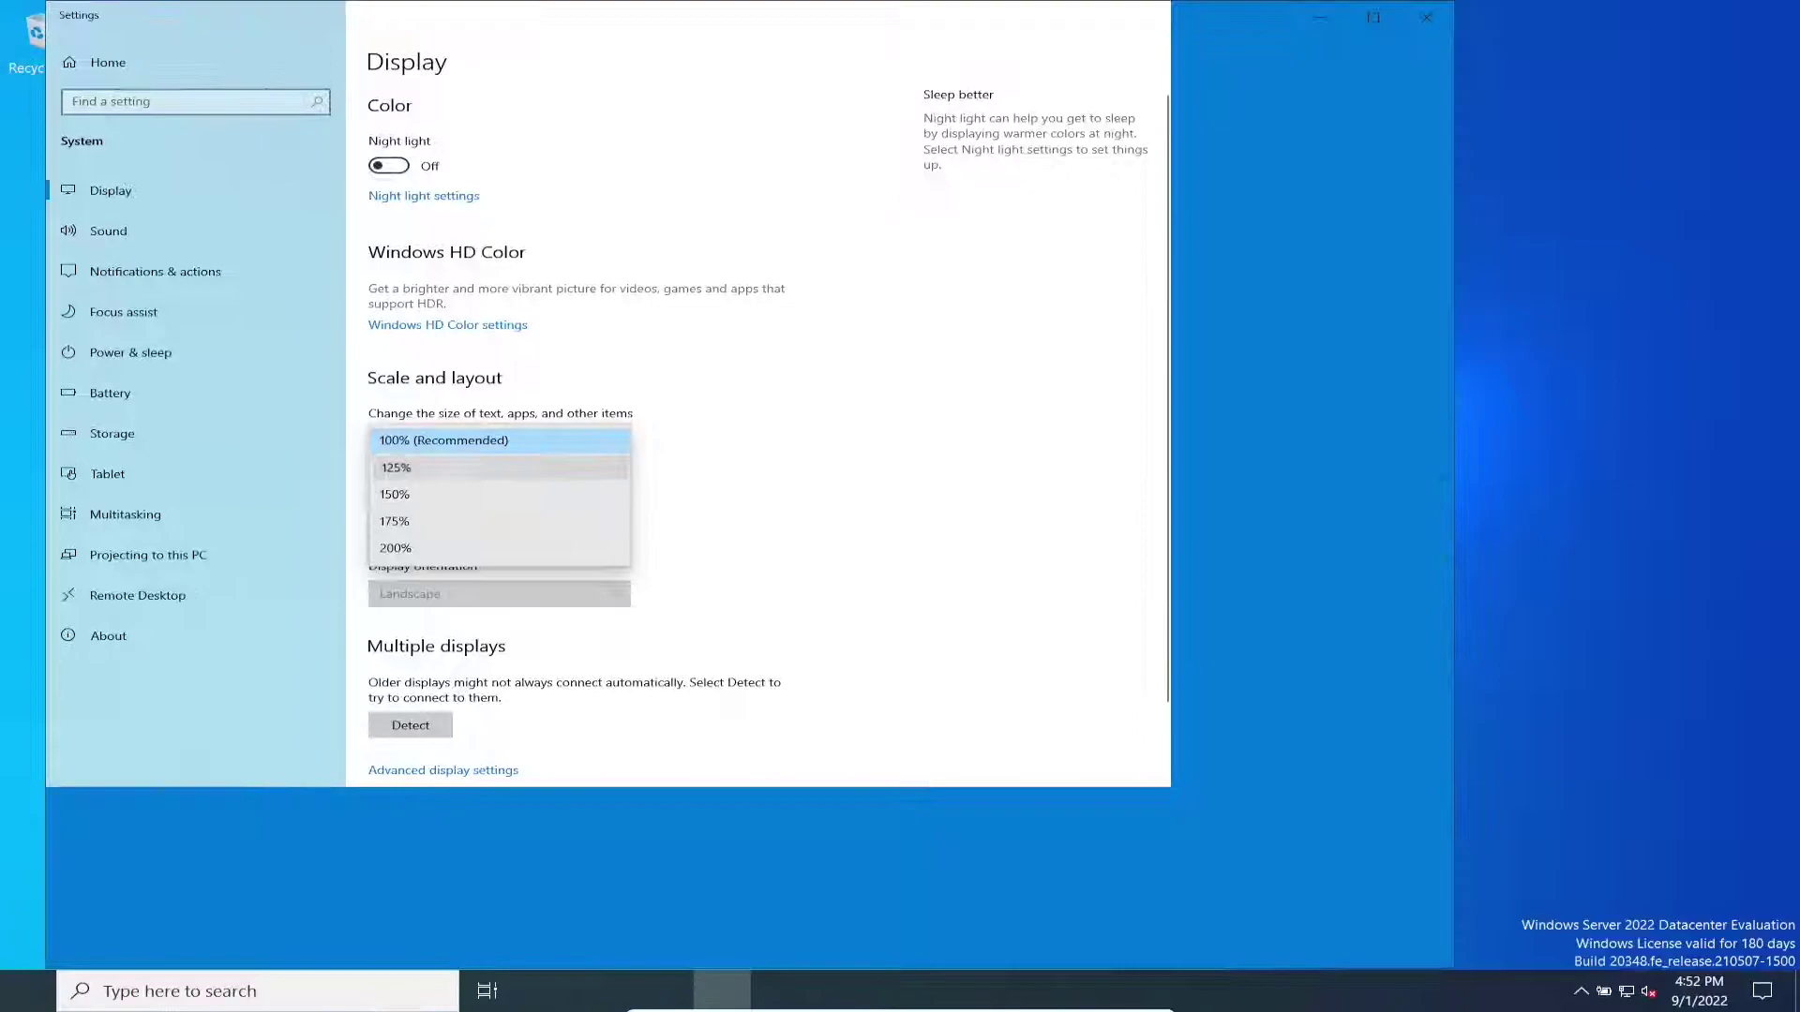
{"action": "left_click", "coordinate": [497, 467]}
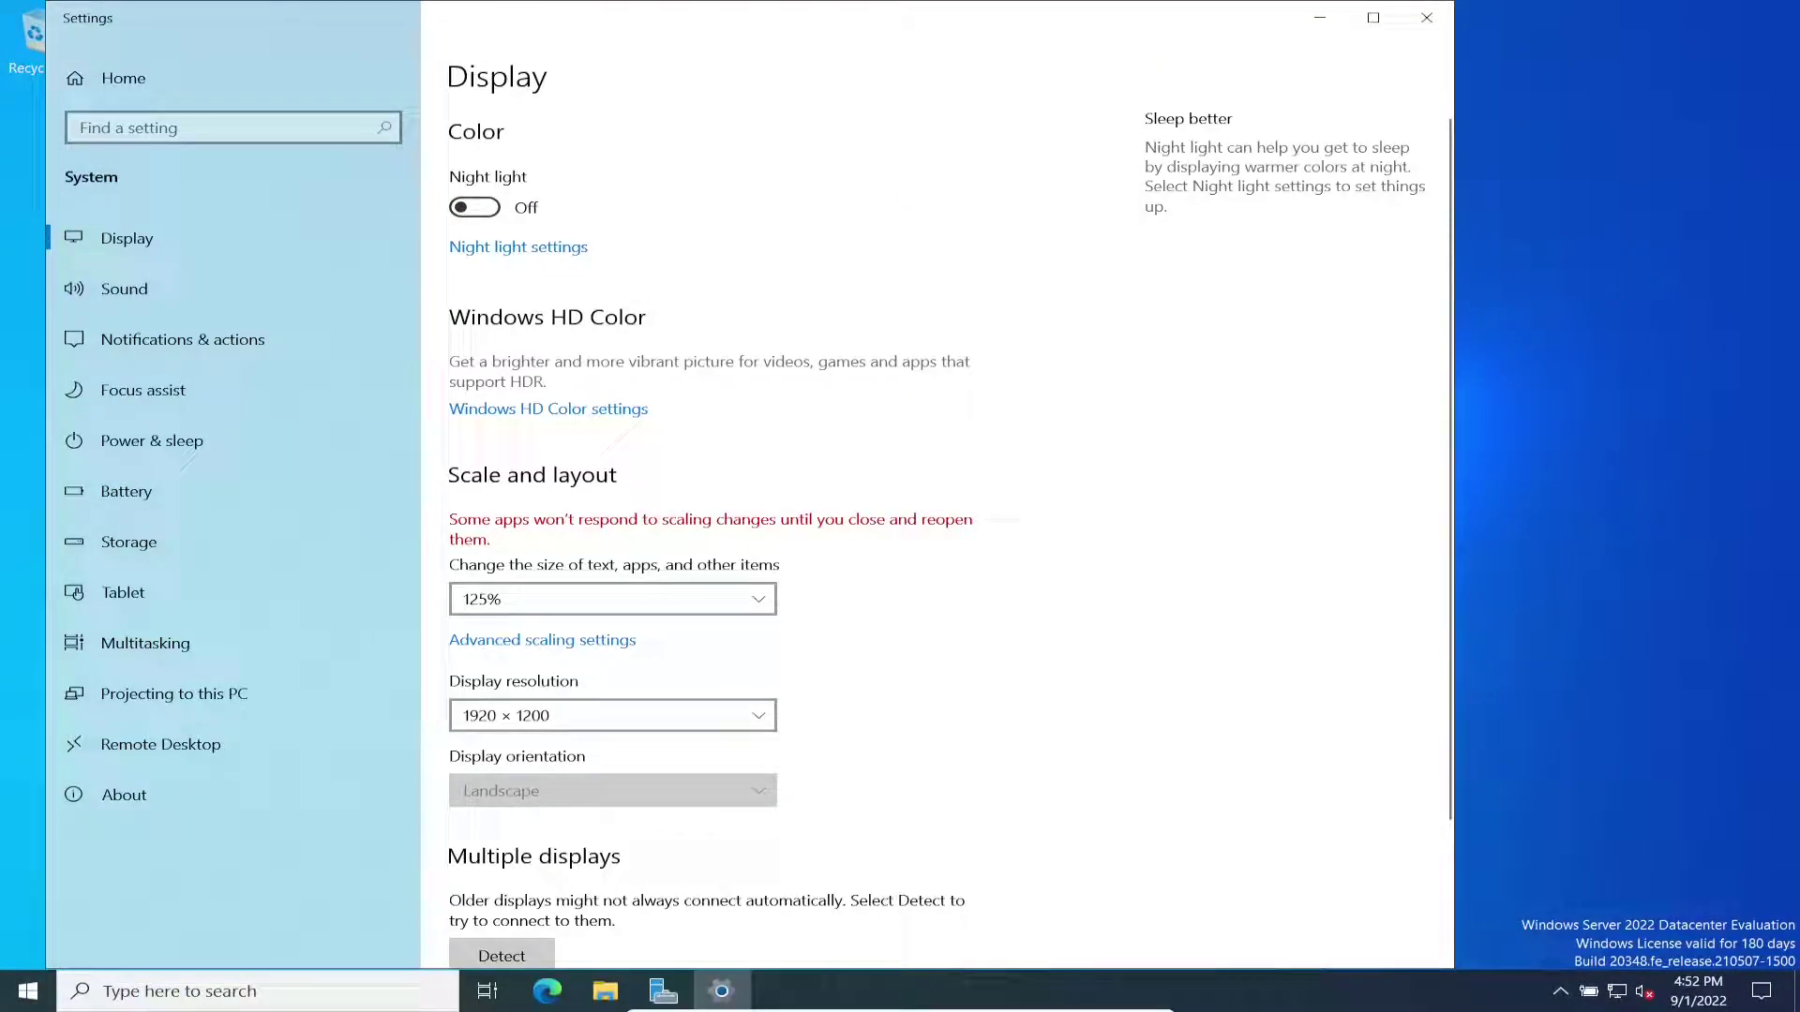
{"action": "left_click", "coordinate": [1426, 16]}
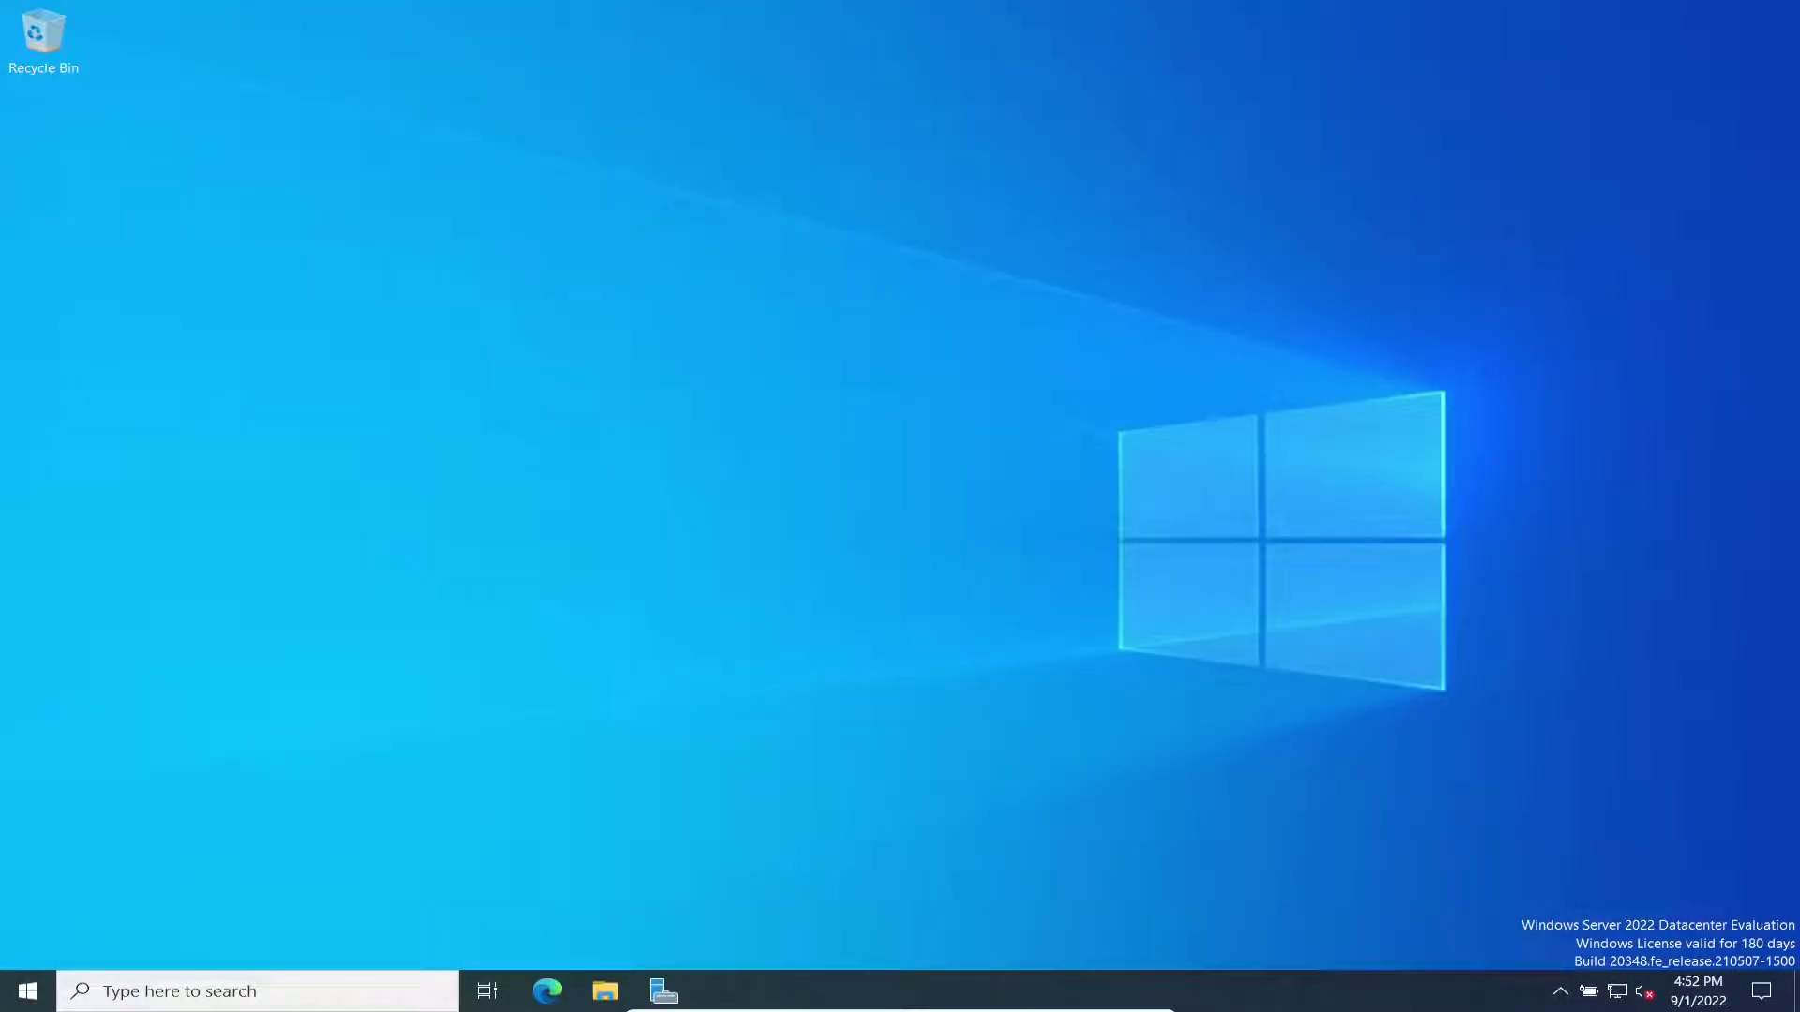
Step: From the Local Server properties, change the time zone to (UTC-05:00) Eastern Time (US & Canada)
{"action": "left_click", "coordinate": [662, 990]}
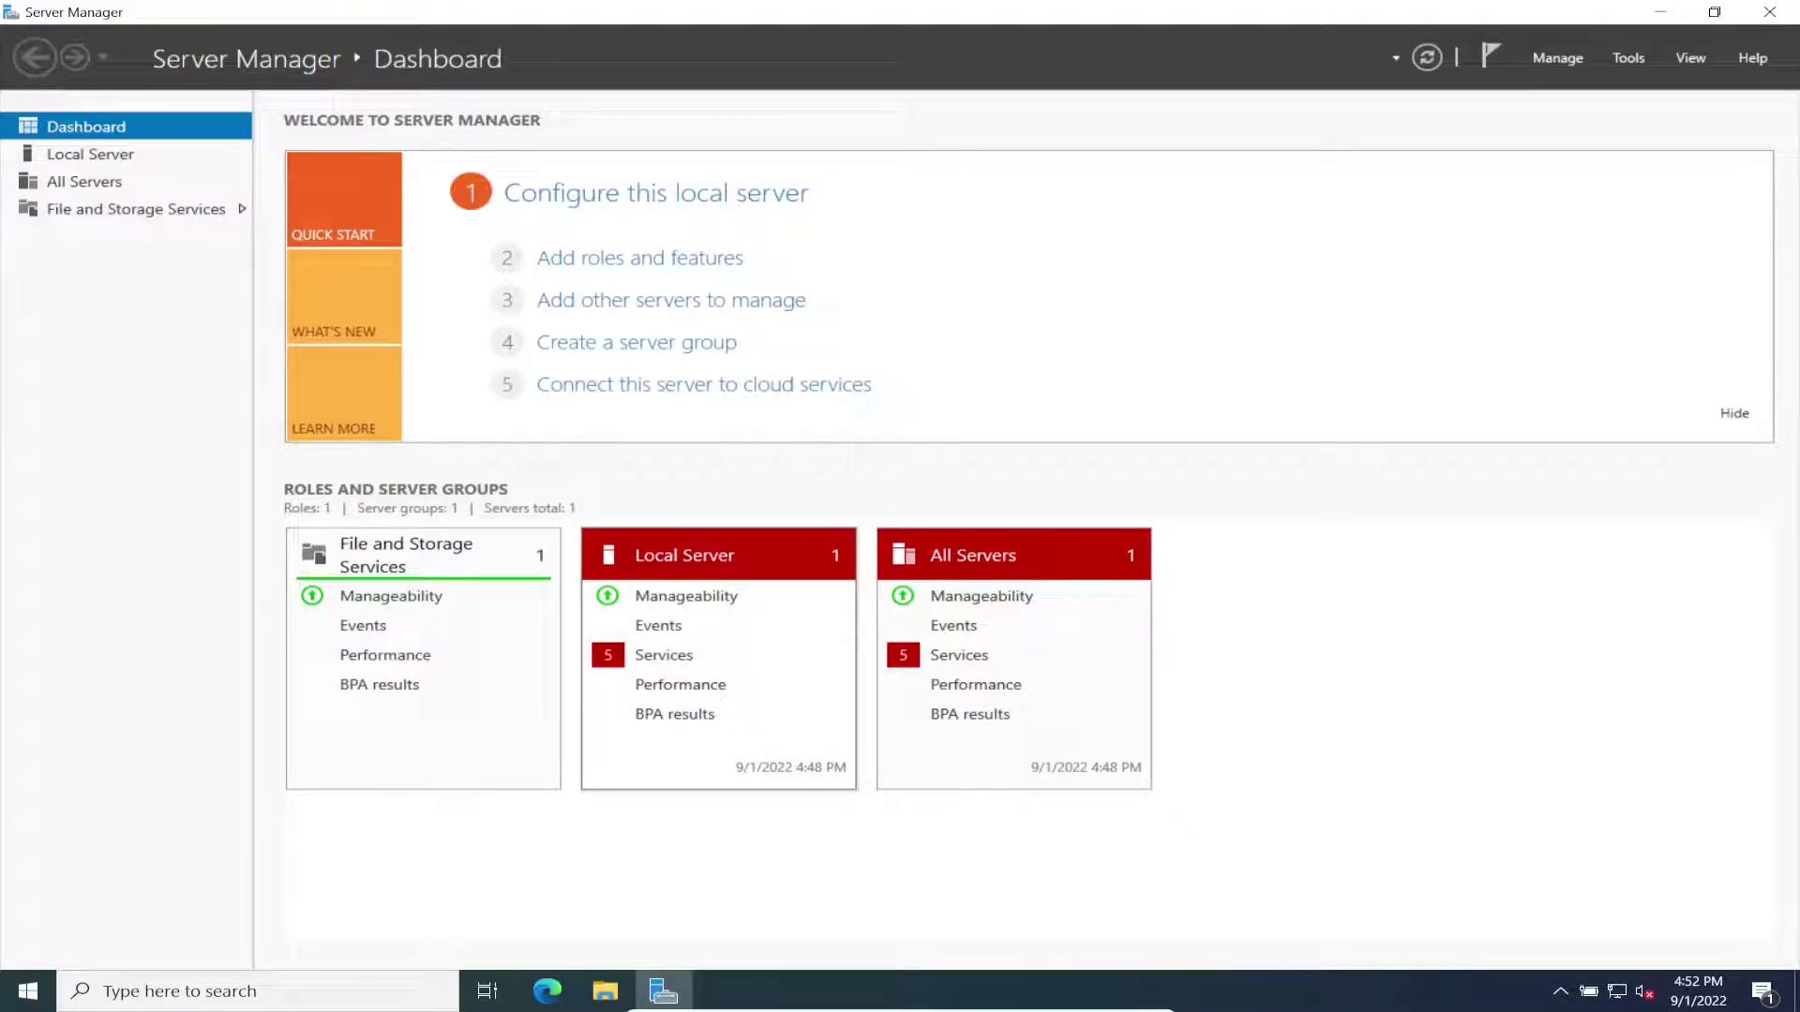
{"action": "left_click", "coordinate": [90, 154]}
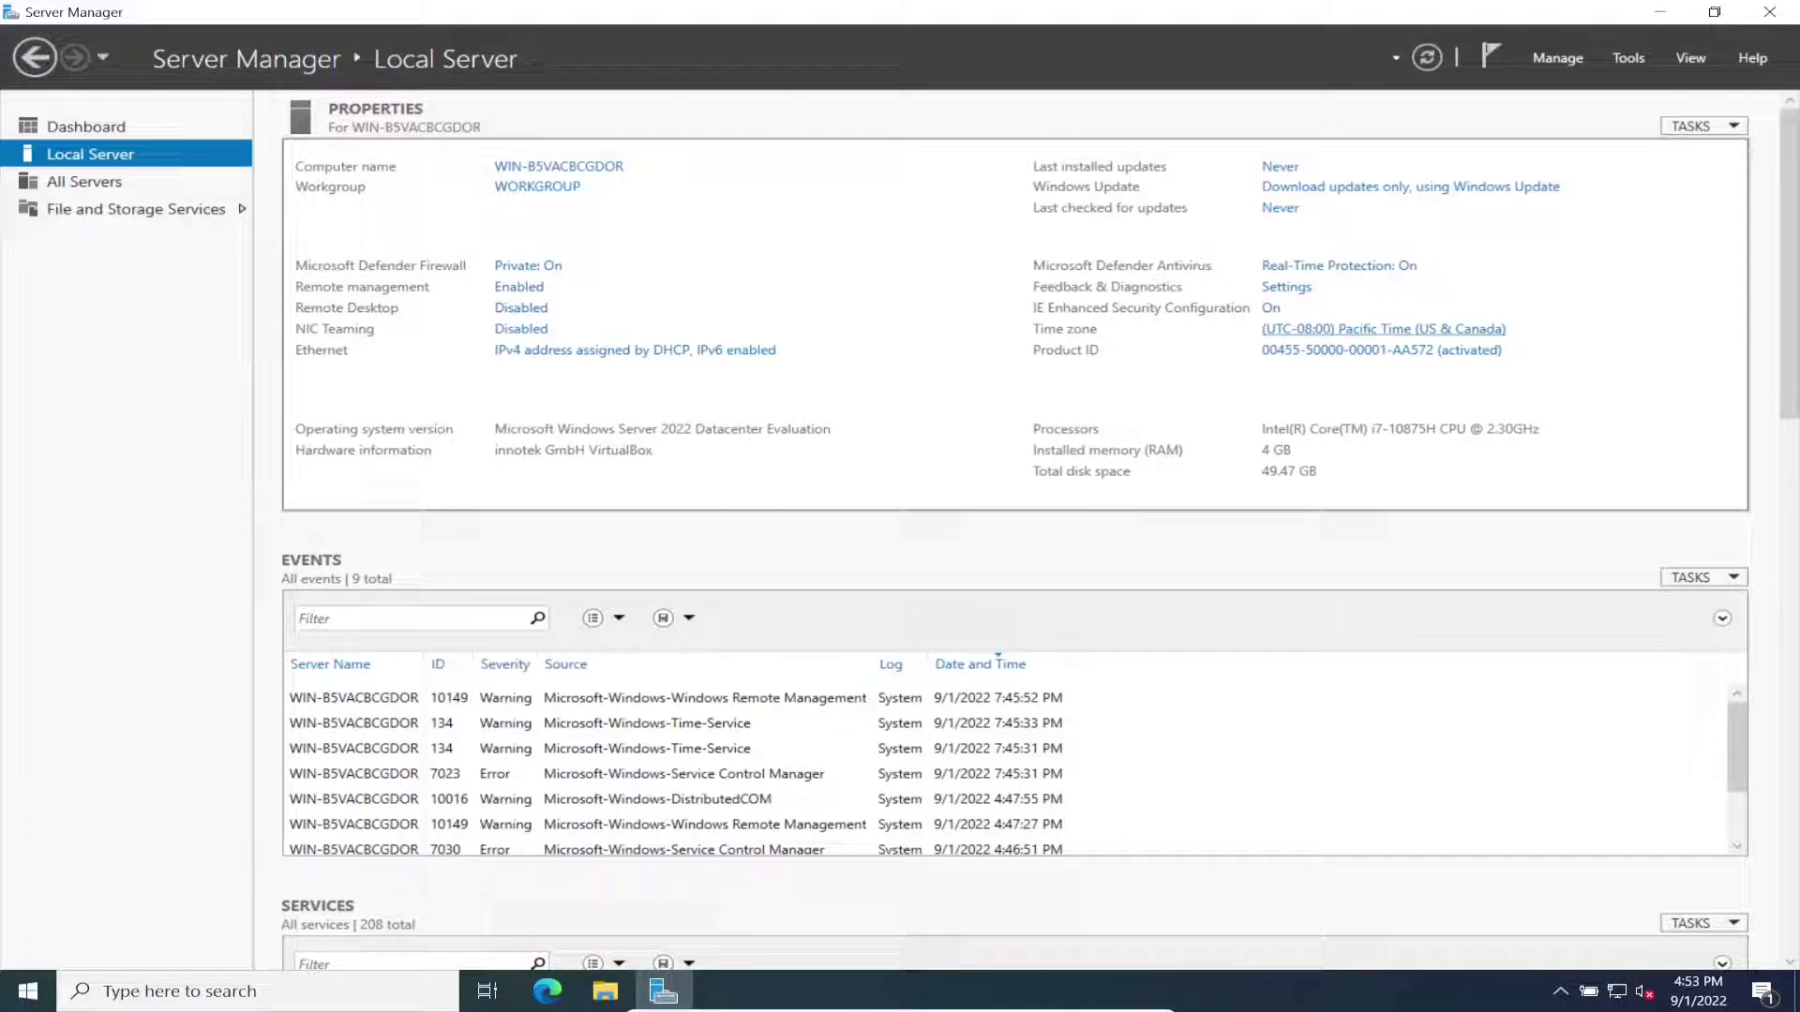
{"action": "left_click", "coordinate": [1383, 329]}
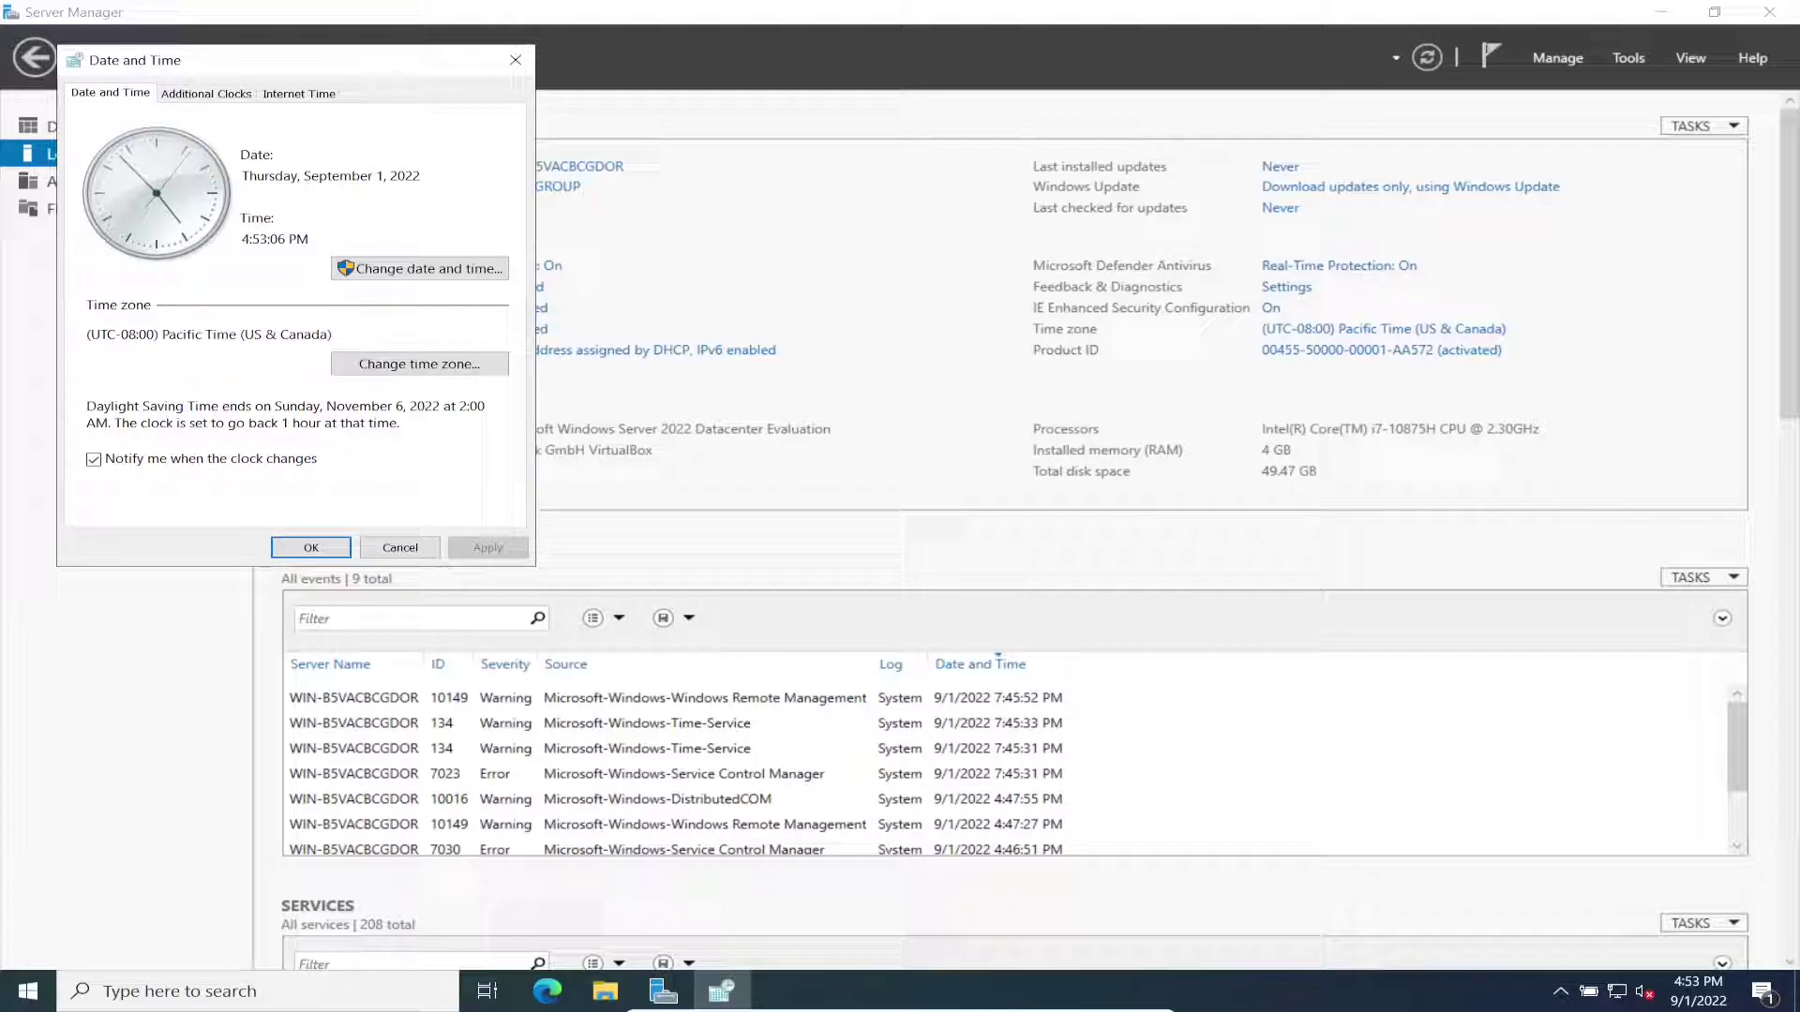
{"action": "left_click", "coordinate": [419, 364]}
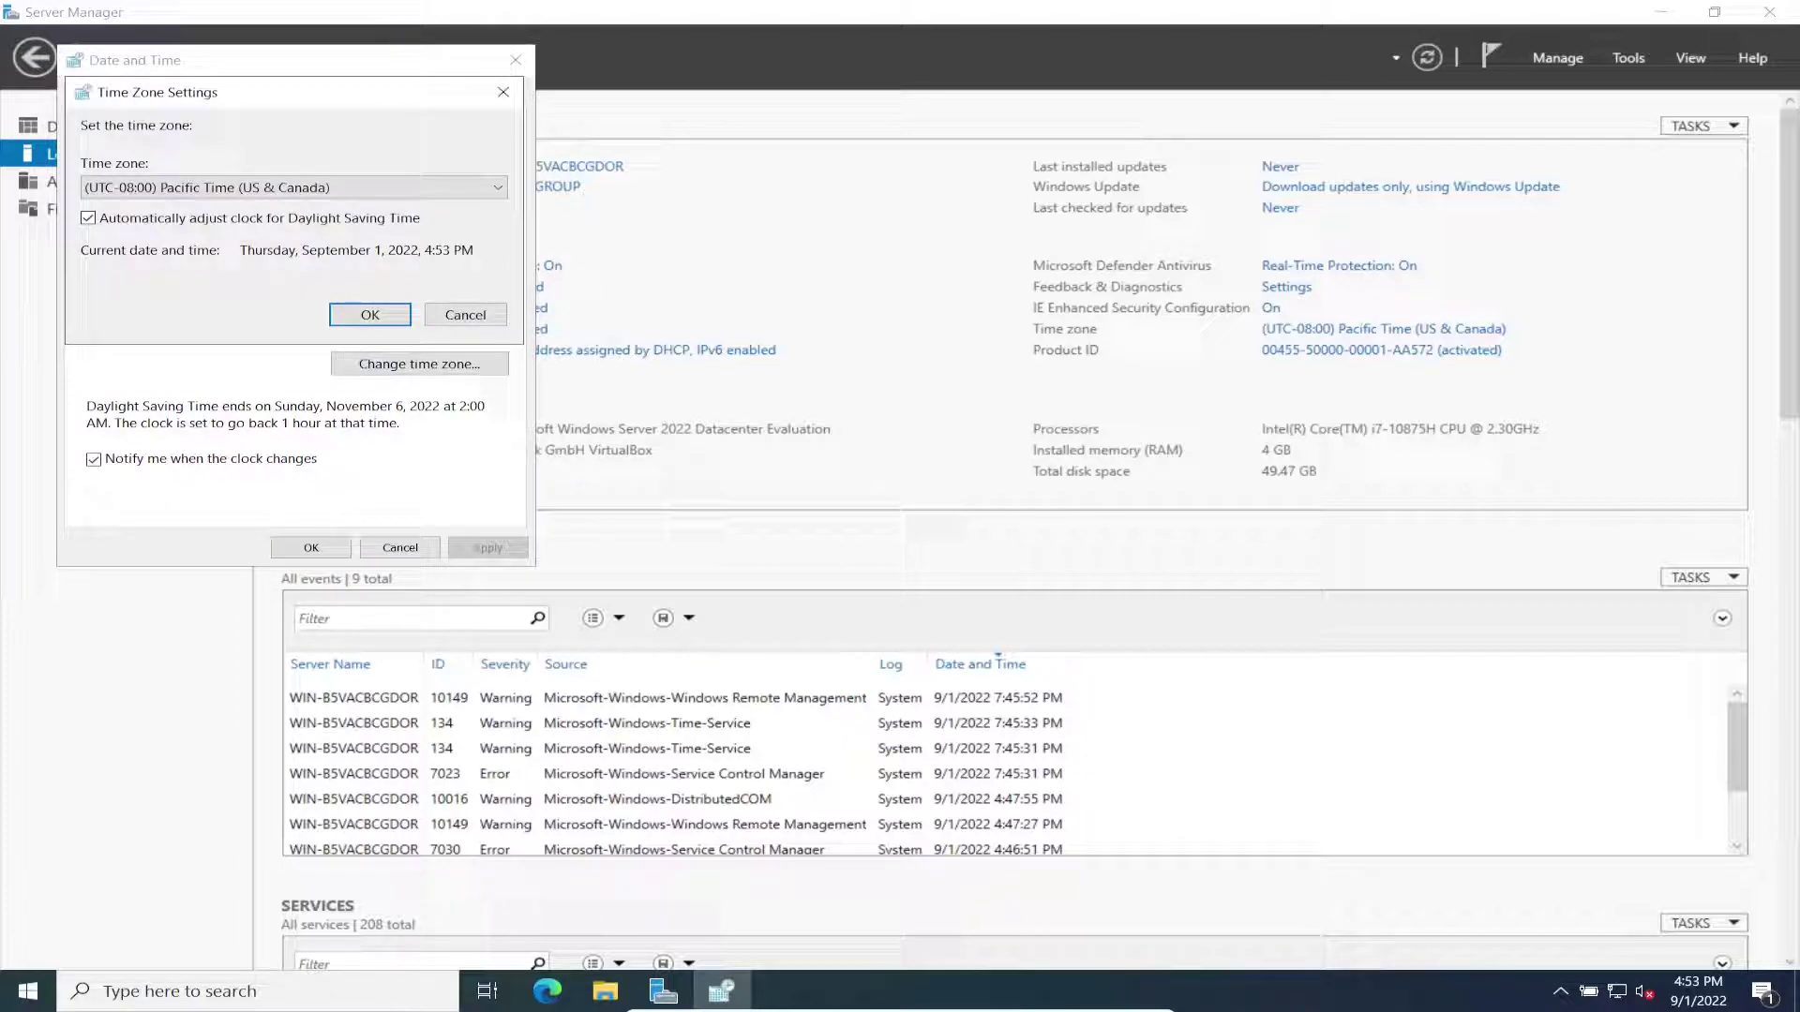
{"action": "key", "text": "alt+Down"}
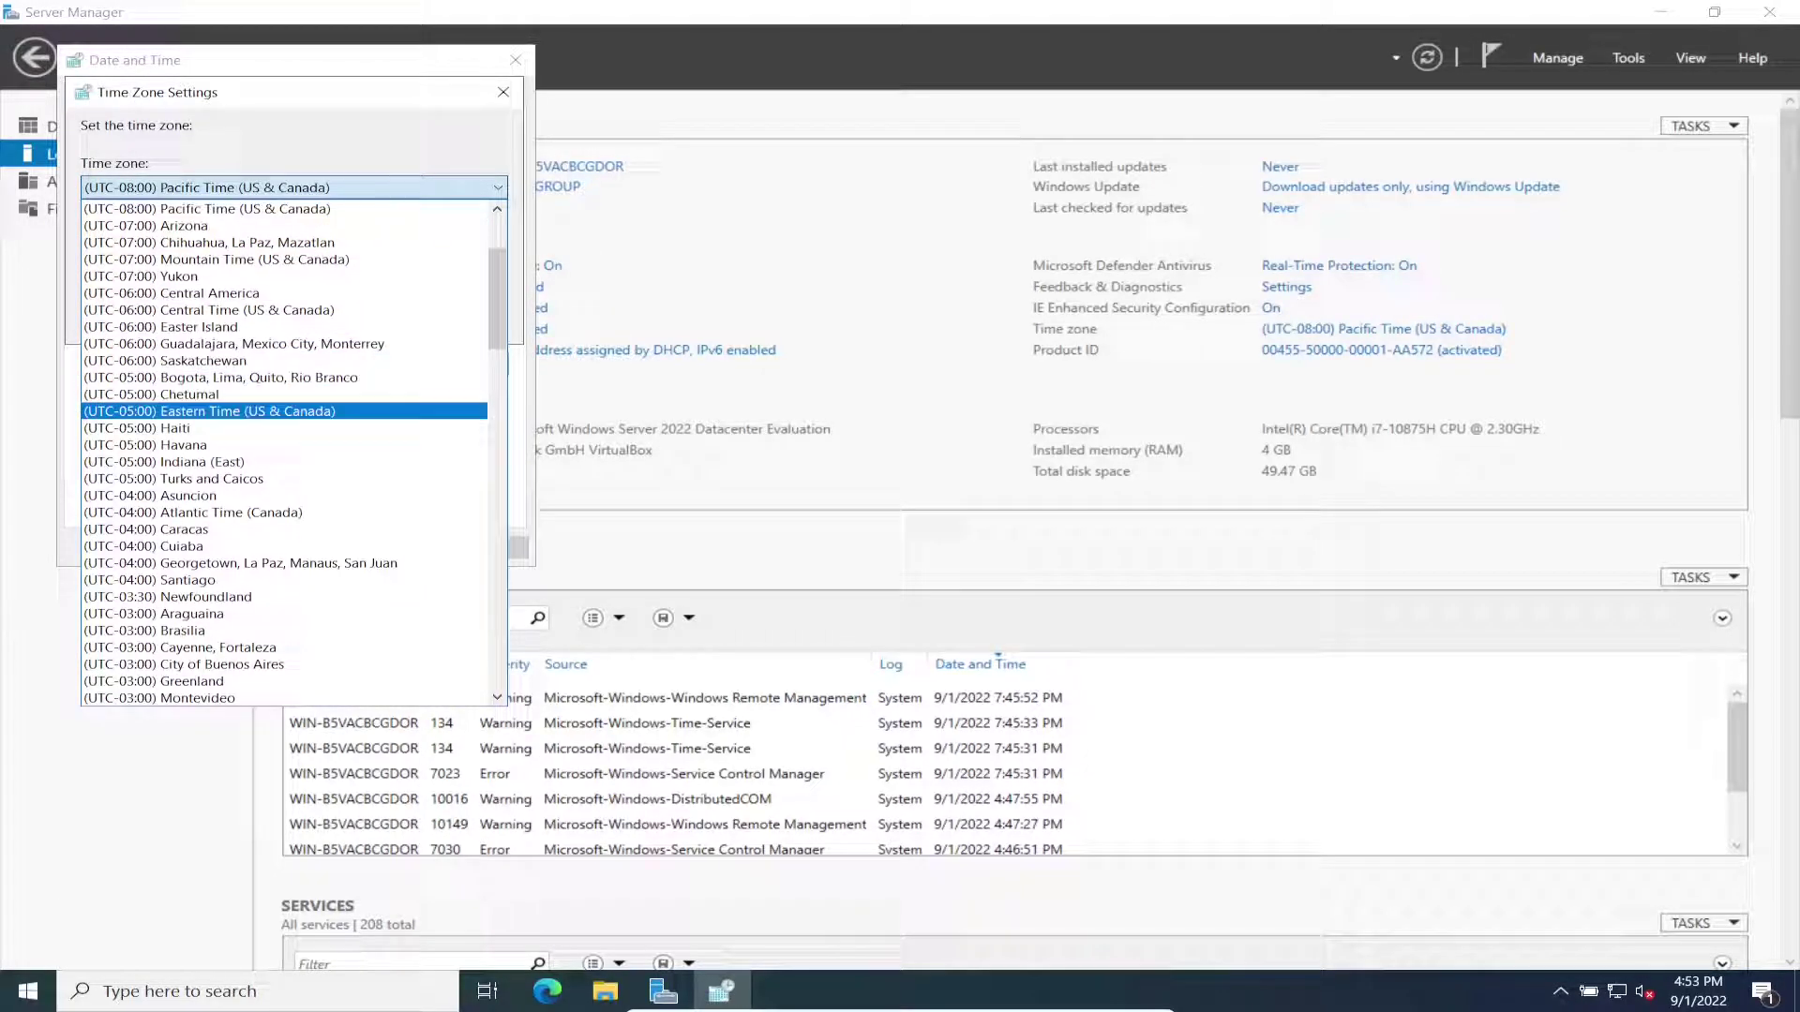
{"action": "key", "text": "Return"}
{"action": "key", "text": "Return"}
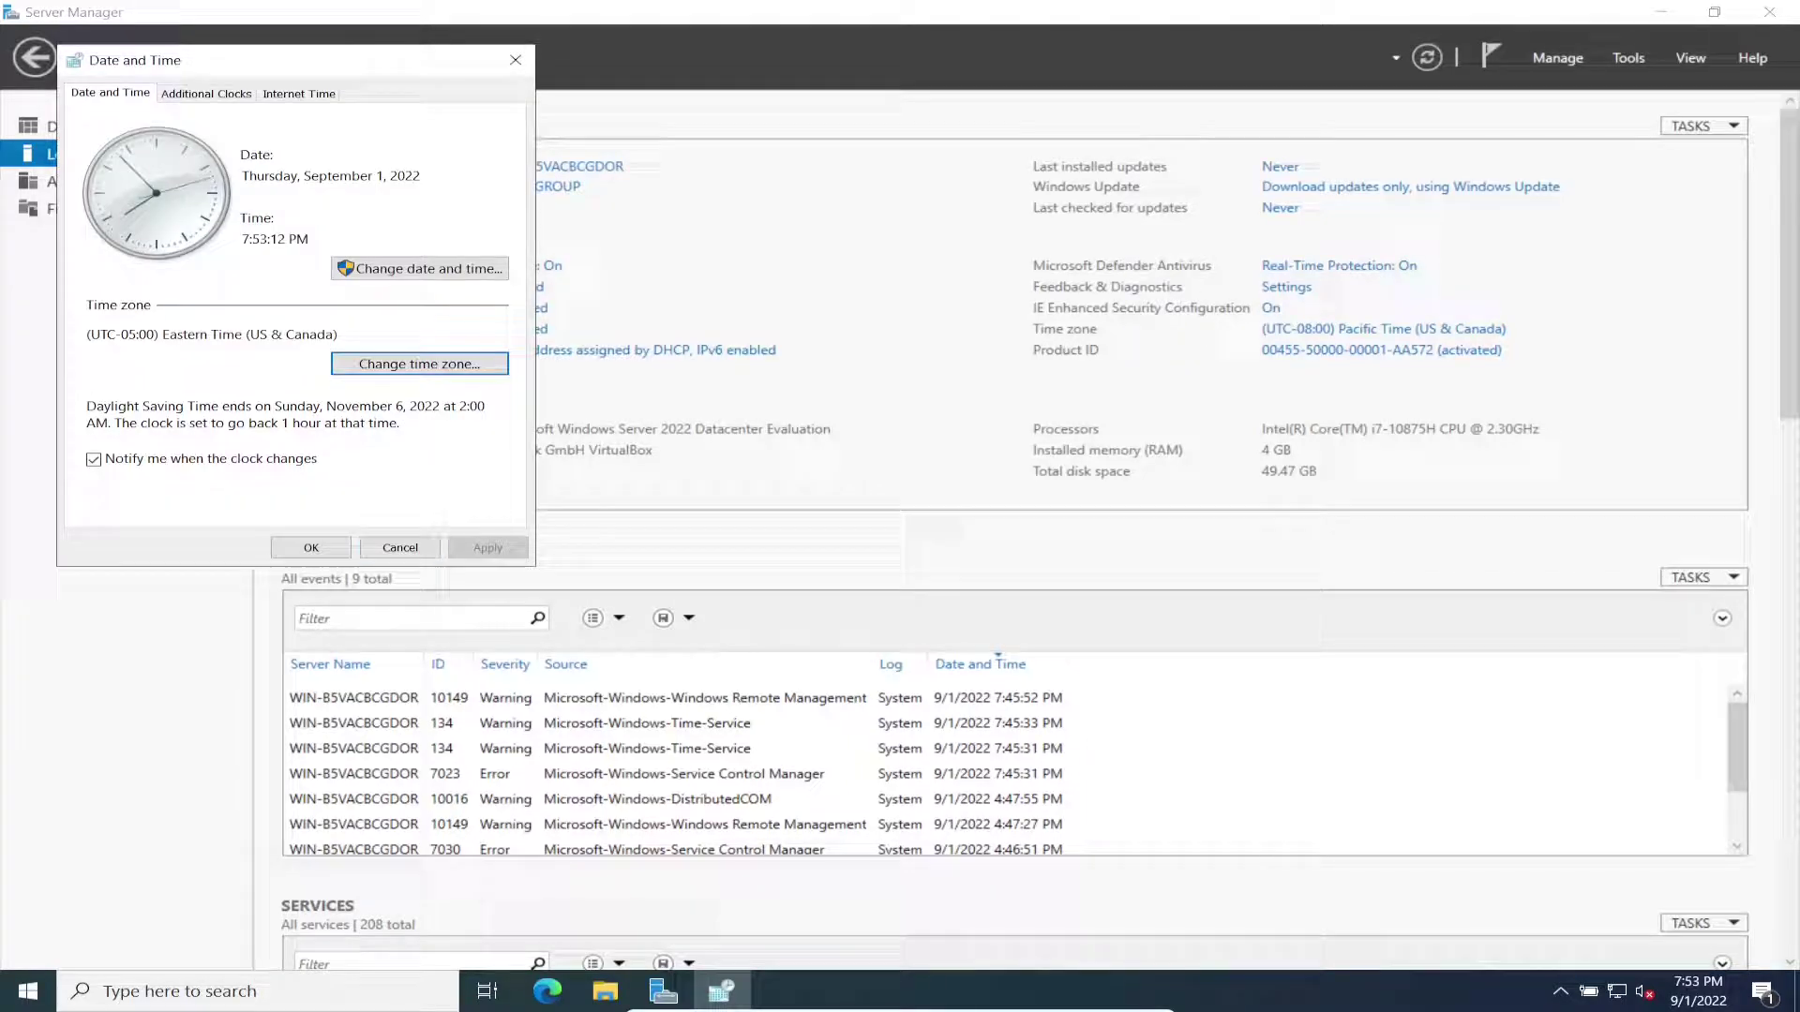
{"action": "key", "text": "Escape"}
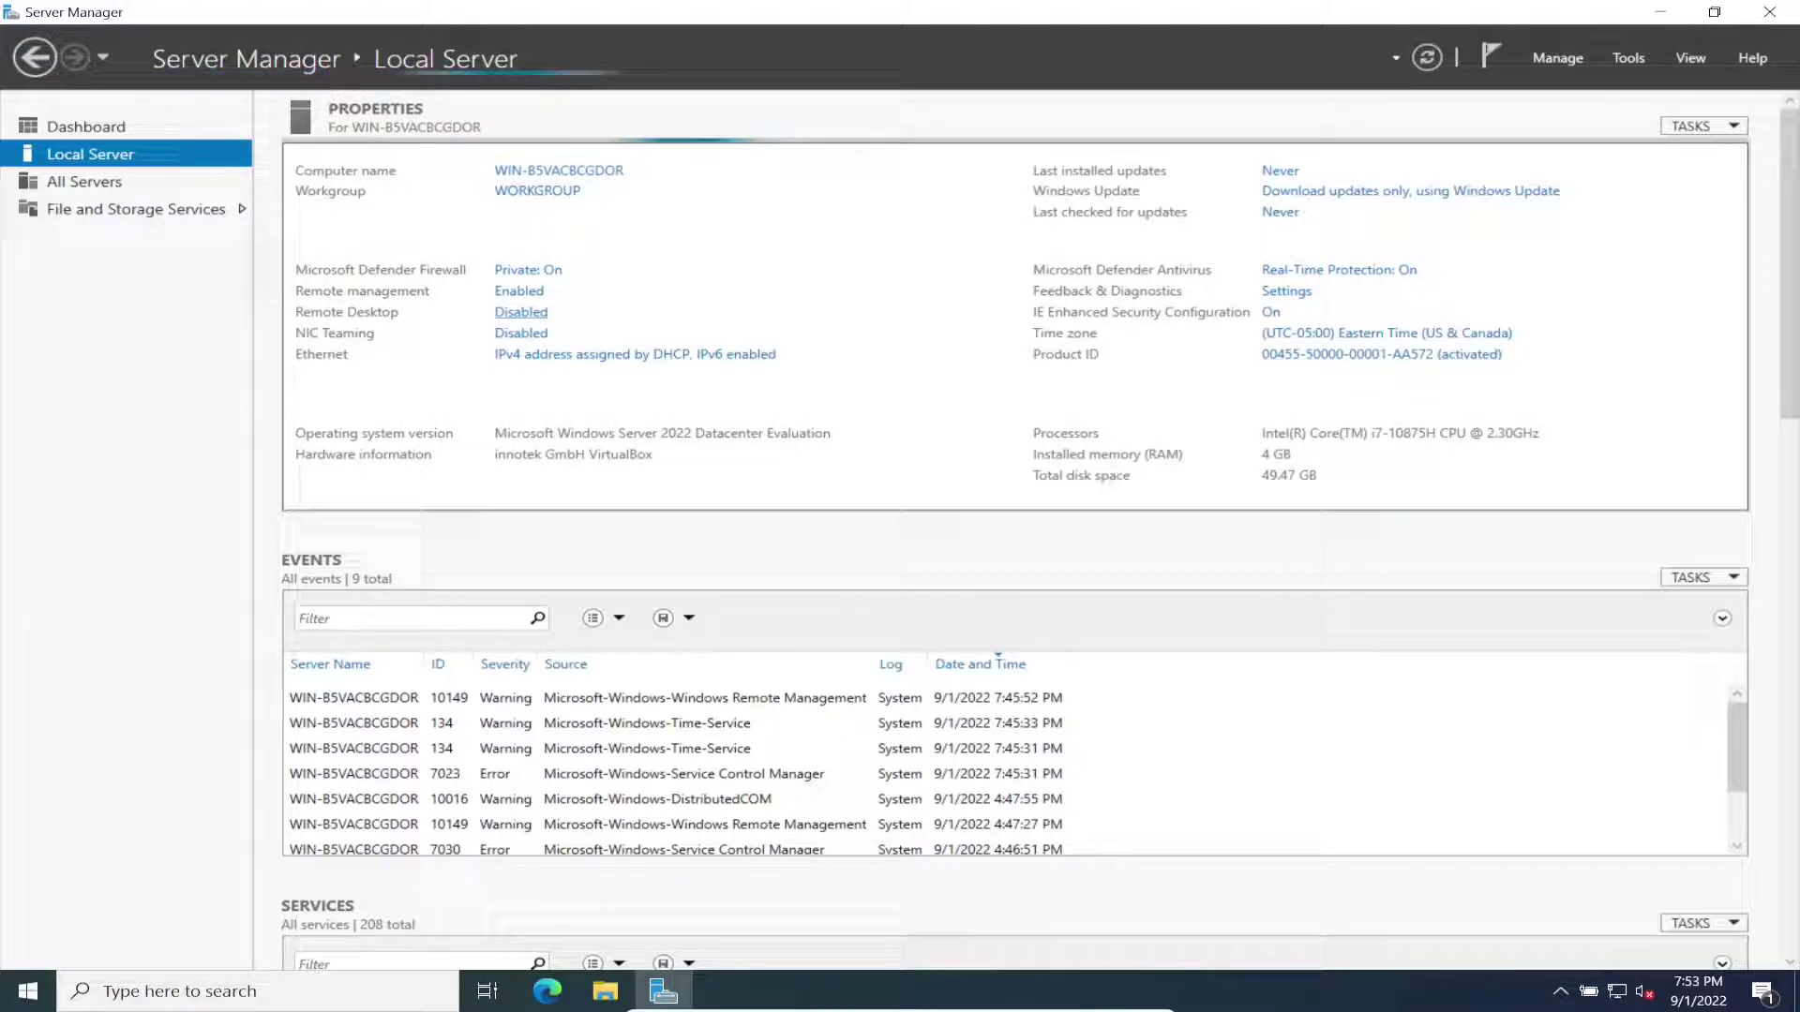
Step: Rename the computer to WIN22-FS01 and choose Restart Later
{"action": "left_click", "coordinate": [558, 171]}
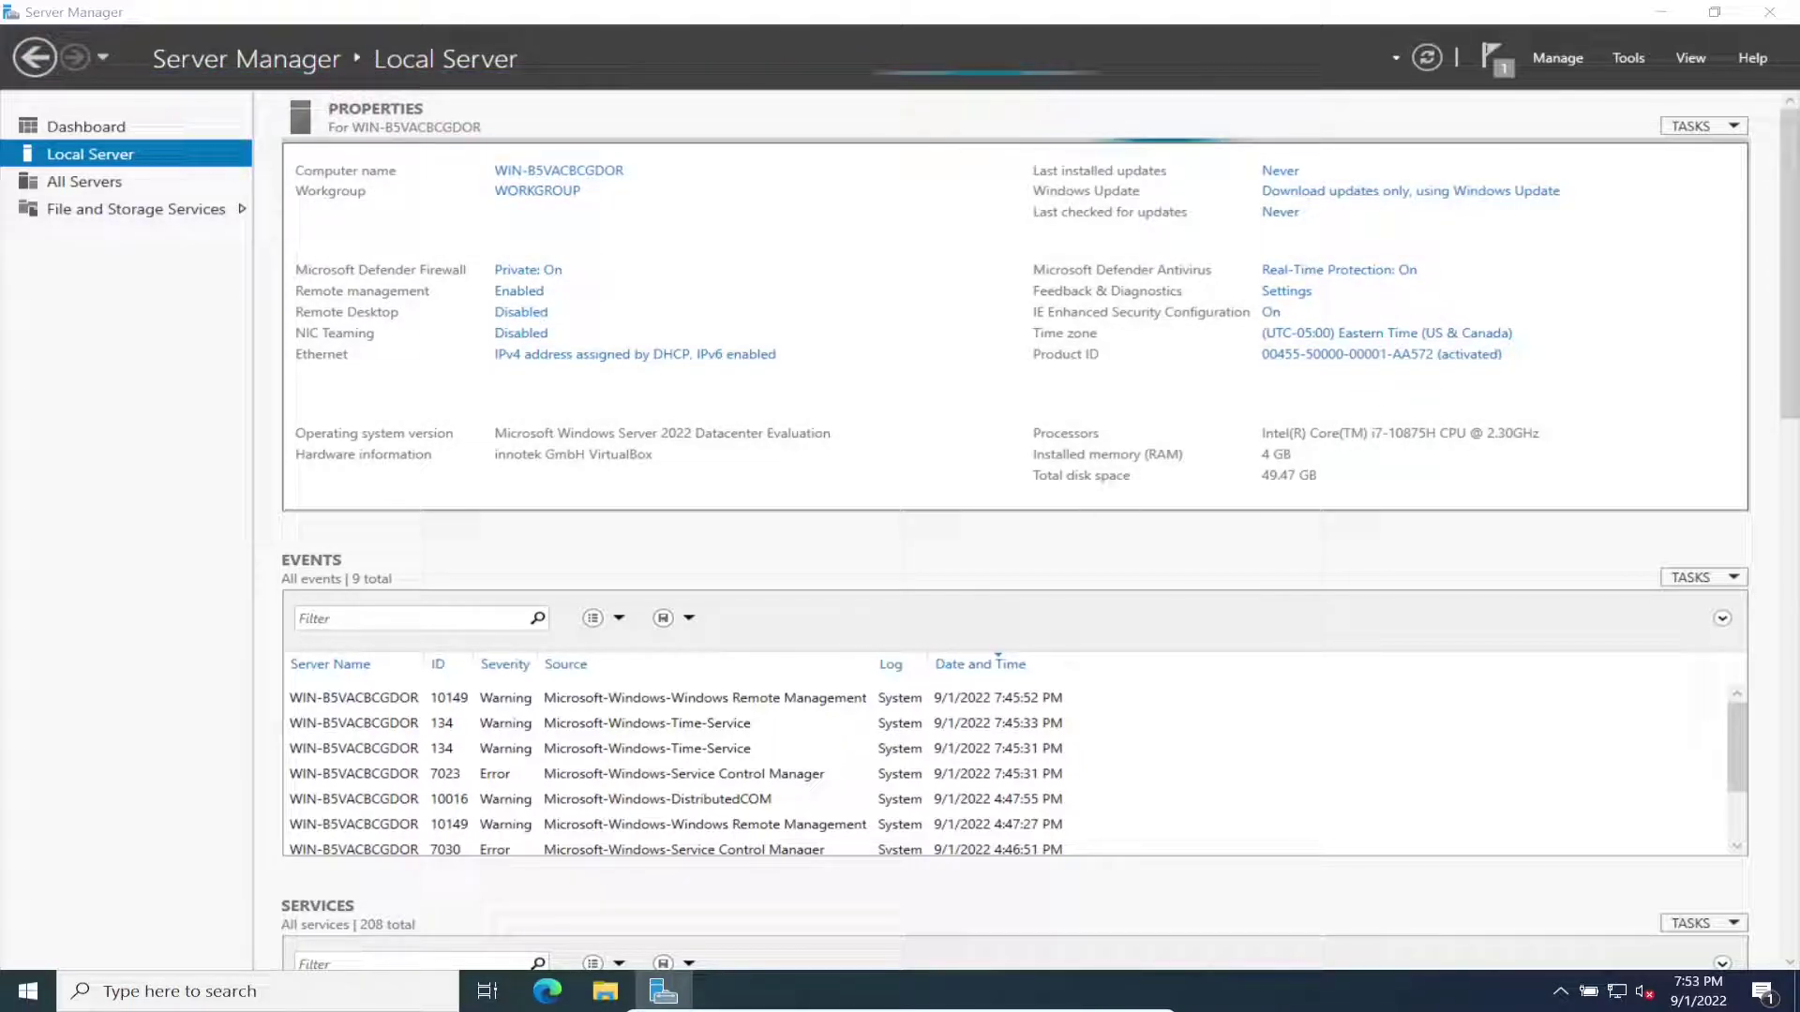
{"action": "left_click", "coordinate": [552, 358]}
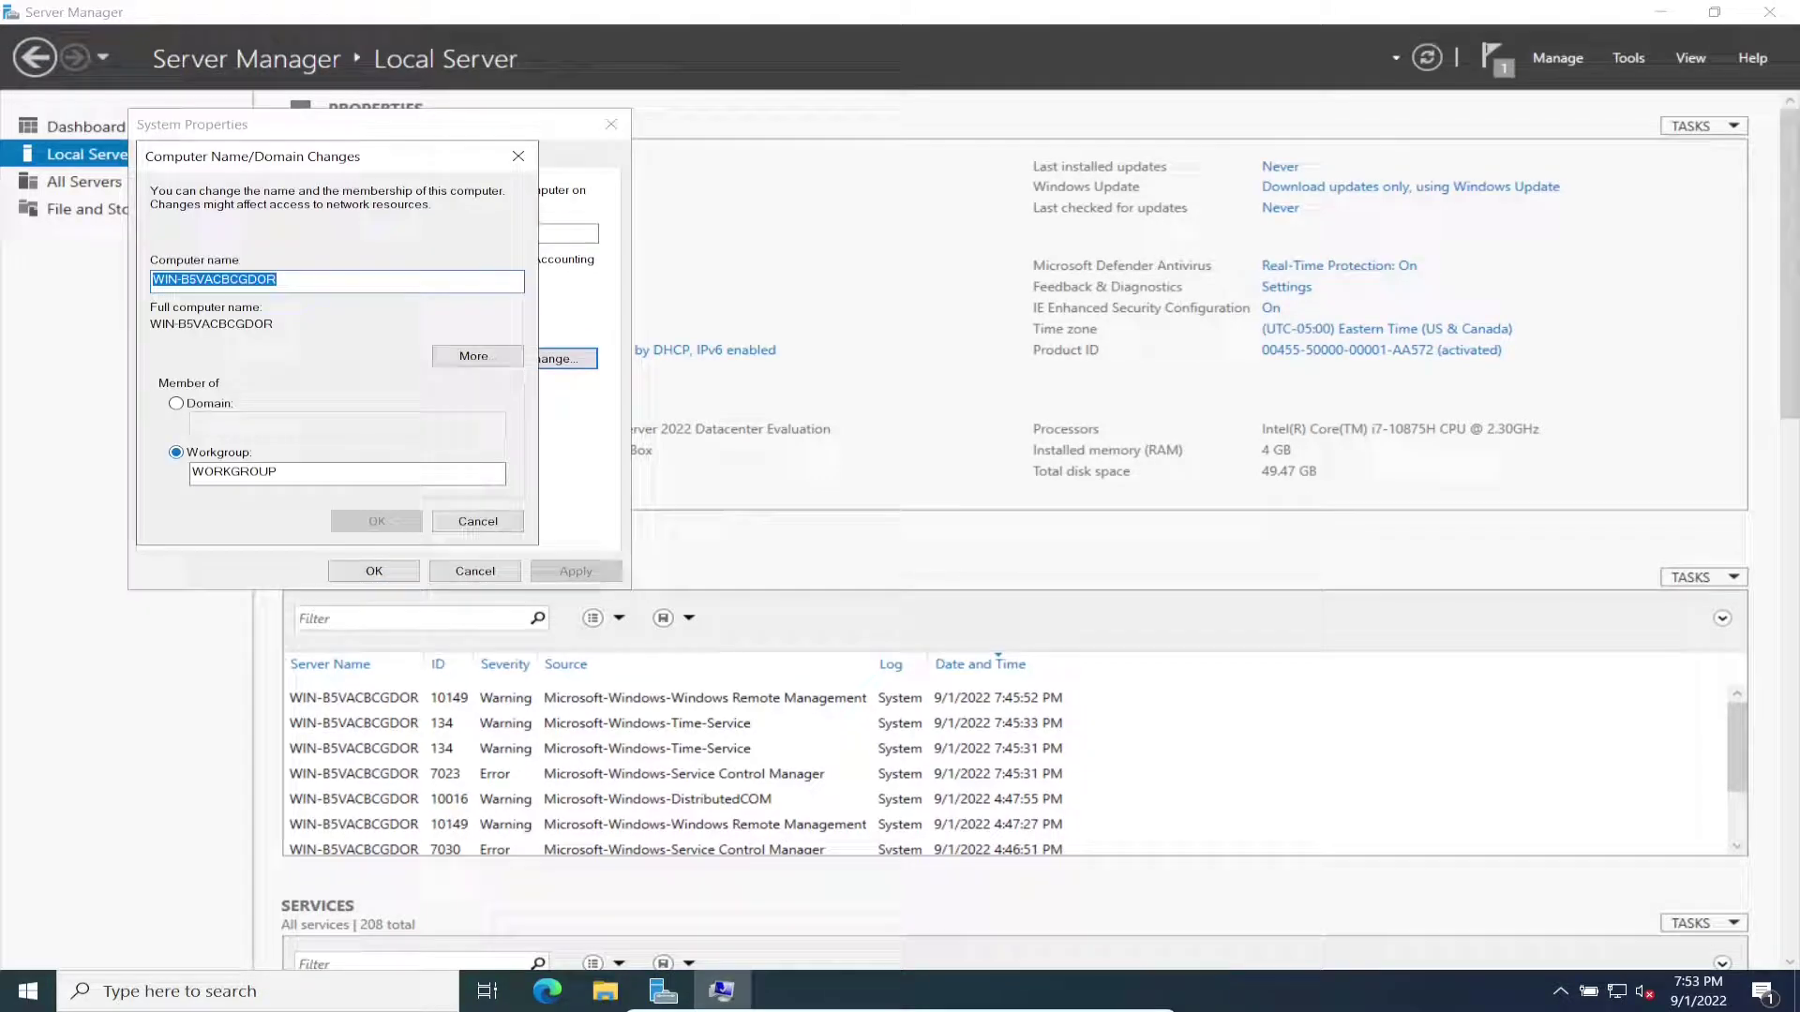
{"action": "type", "text": "WI"}
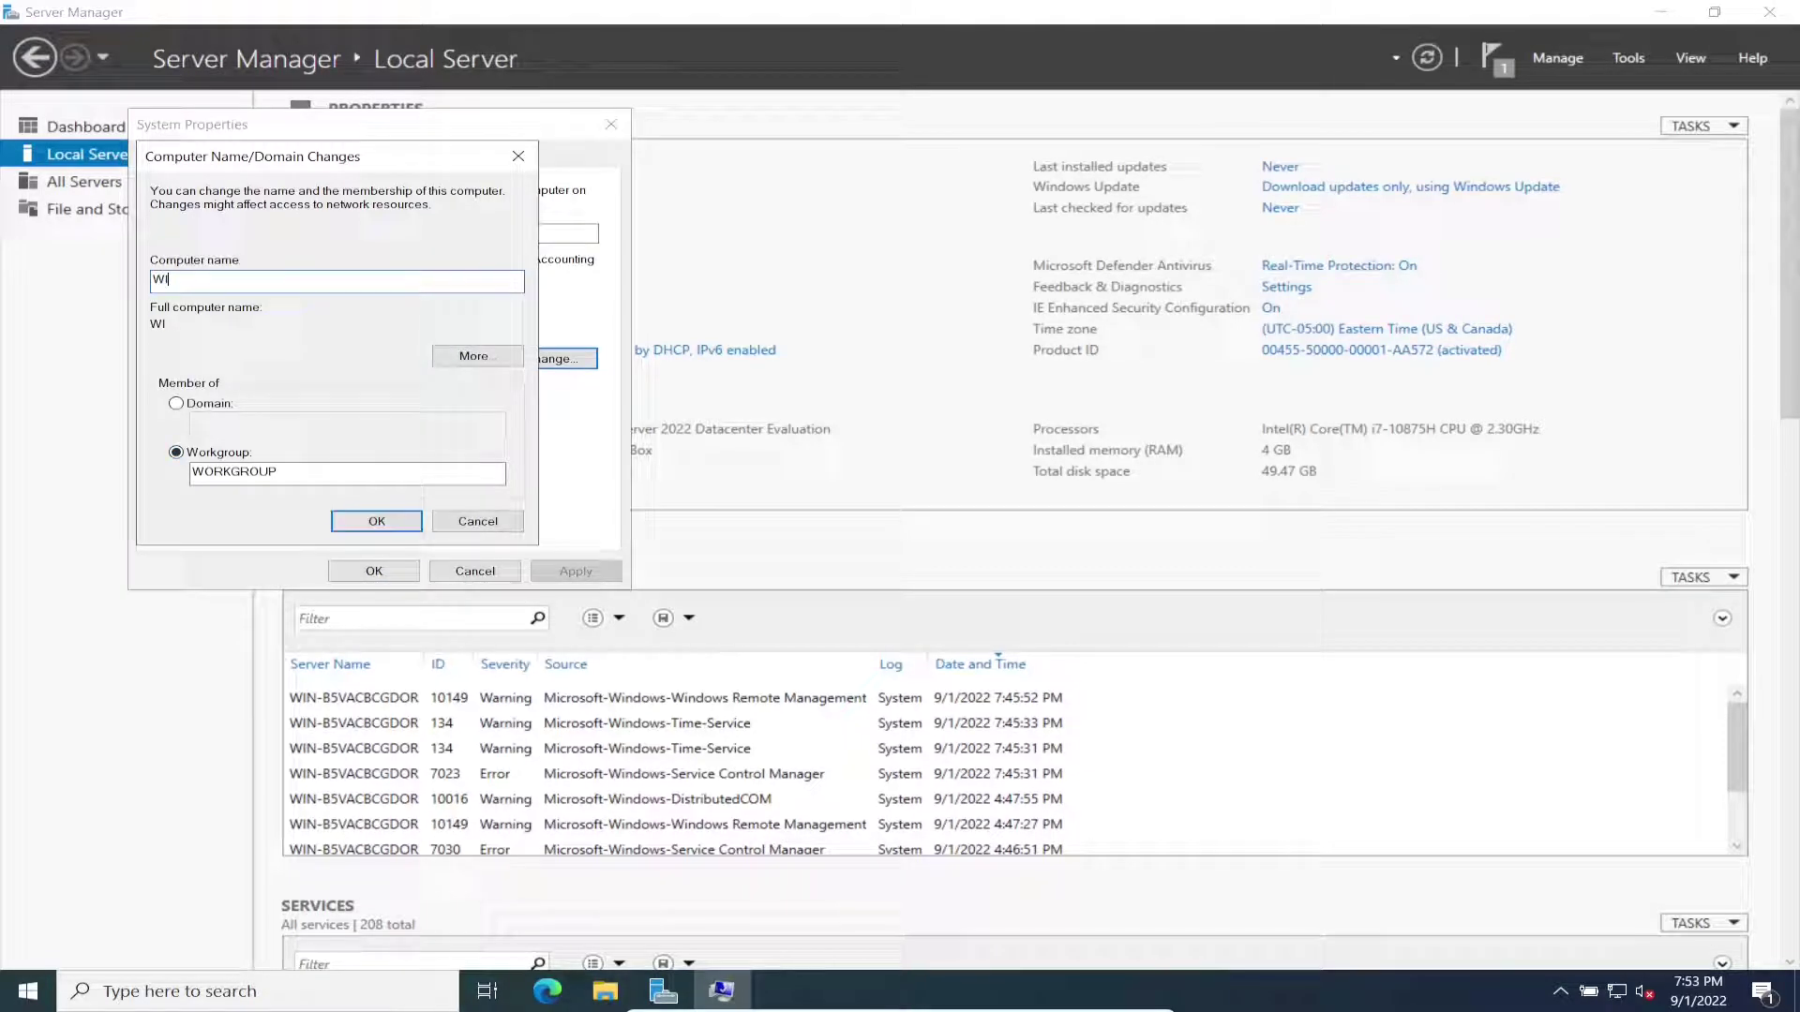
{"action": "type", "text": "N22-"}
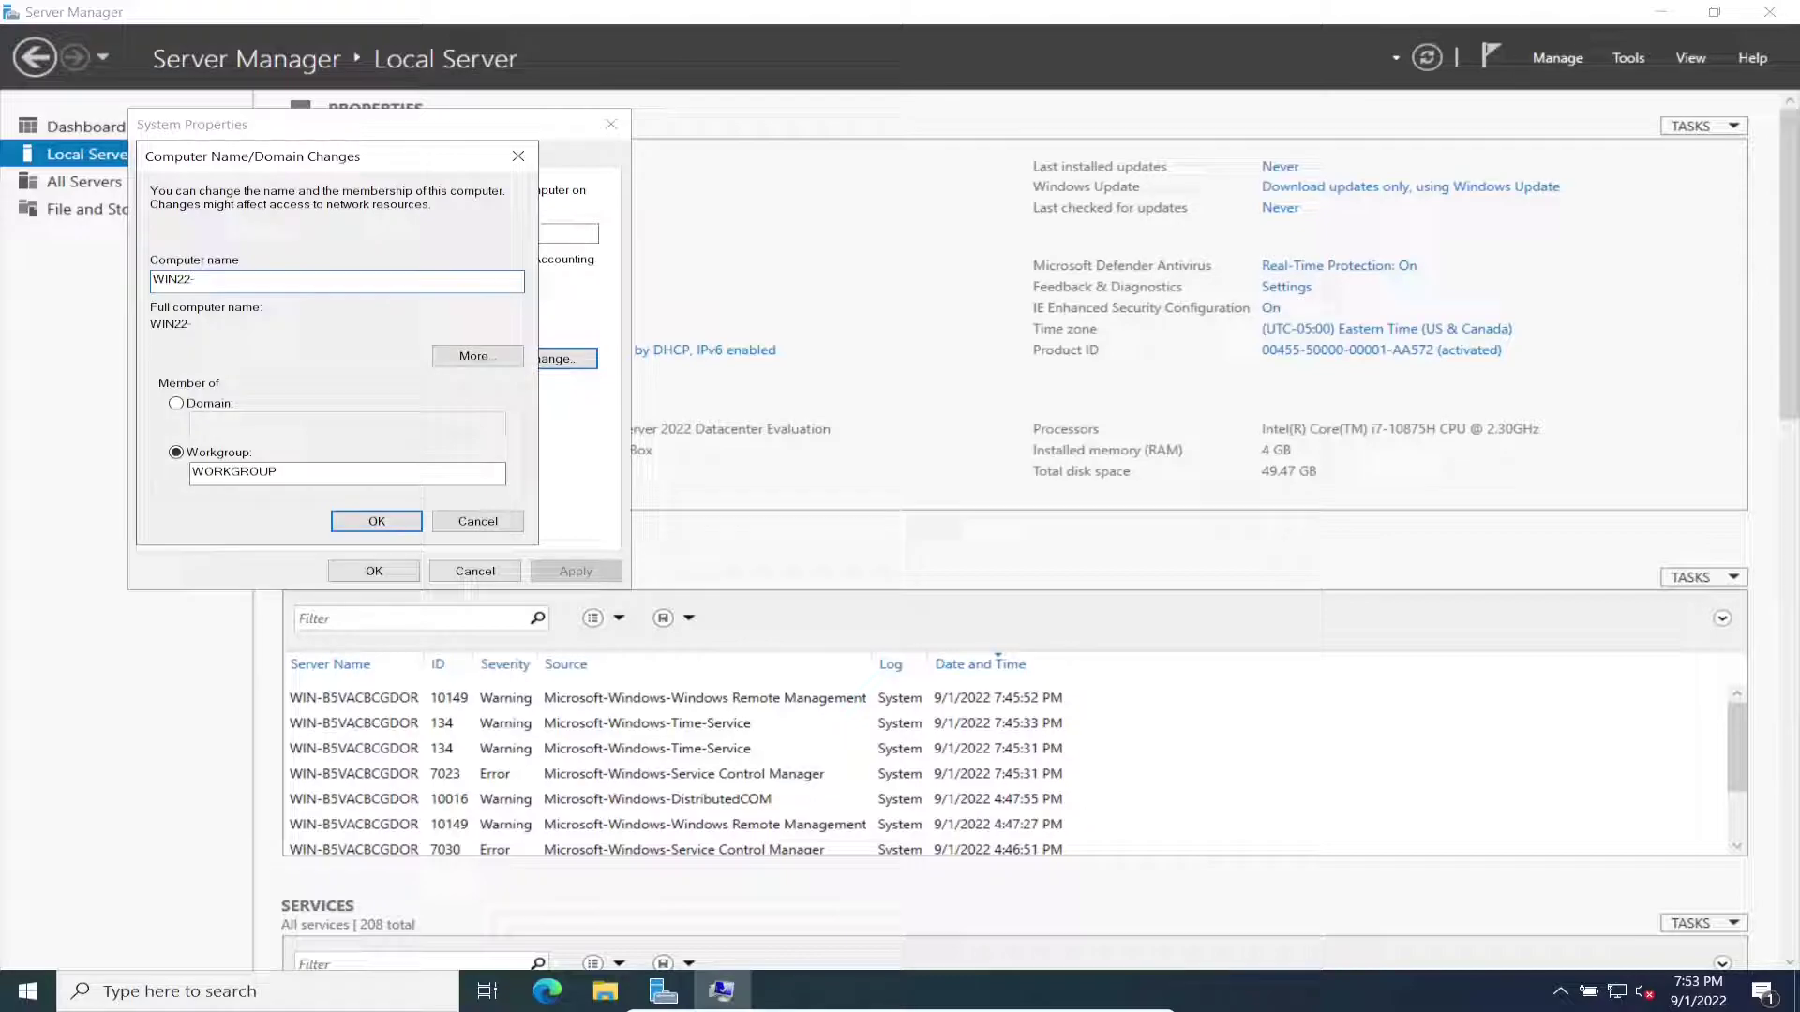
{"action": "type", "text": "FS01"}
{"action": "key", "text": "Return"}
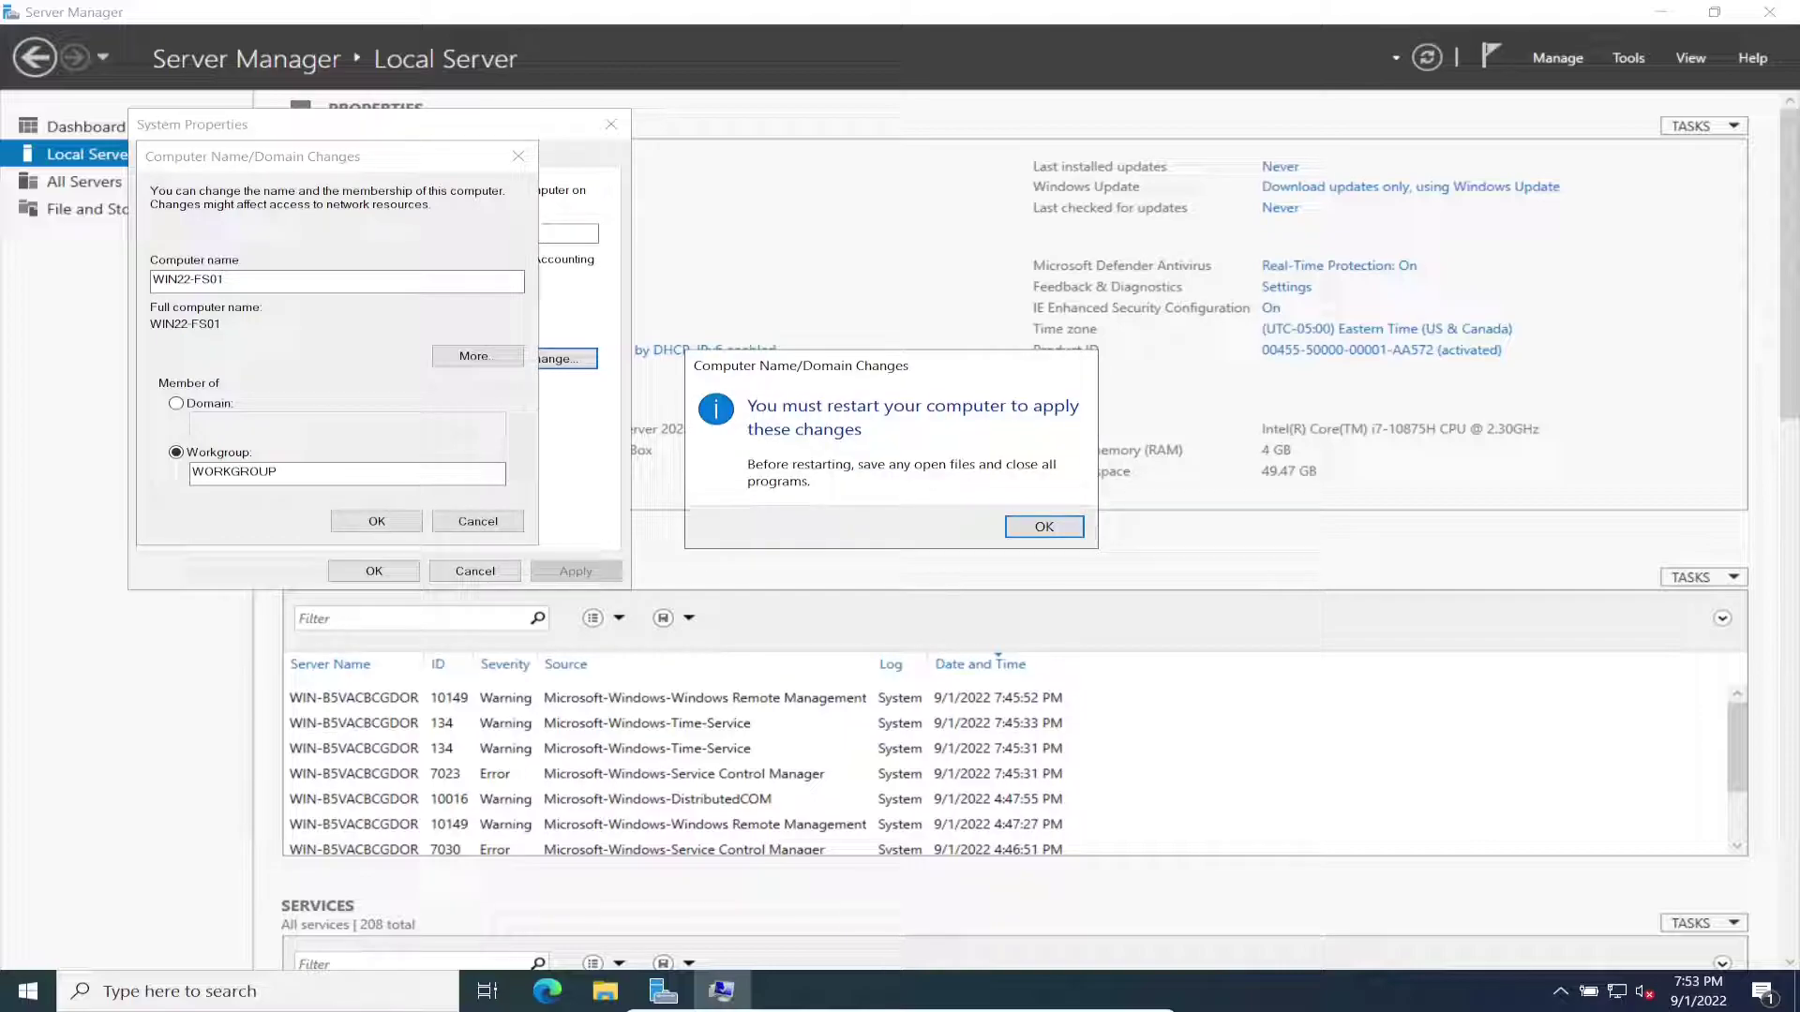
{"action": "key", "text": "Return"}
{"action": "key", "text": "Return"}
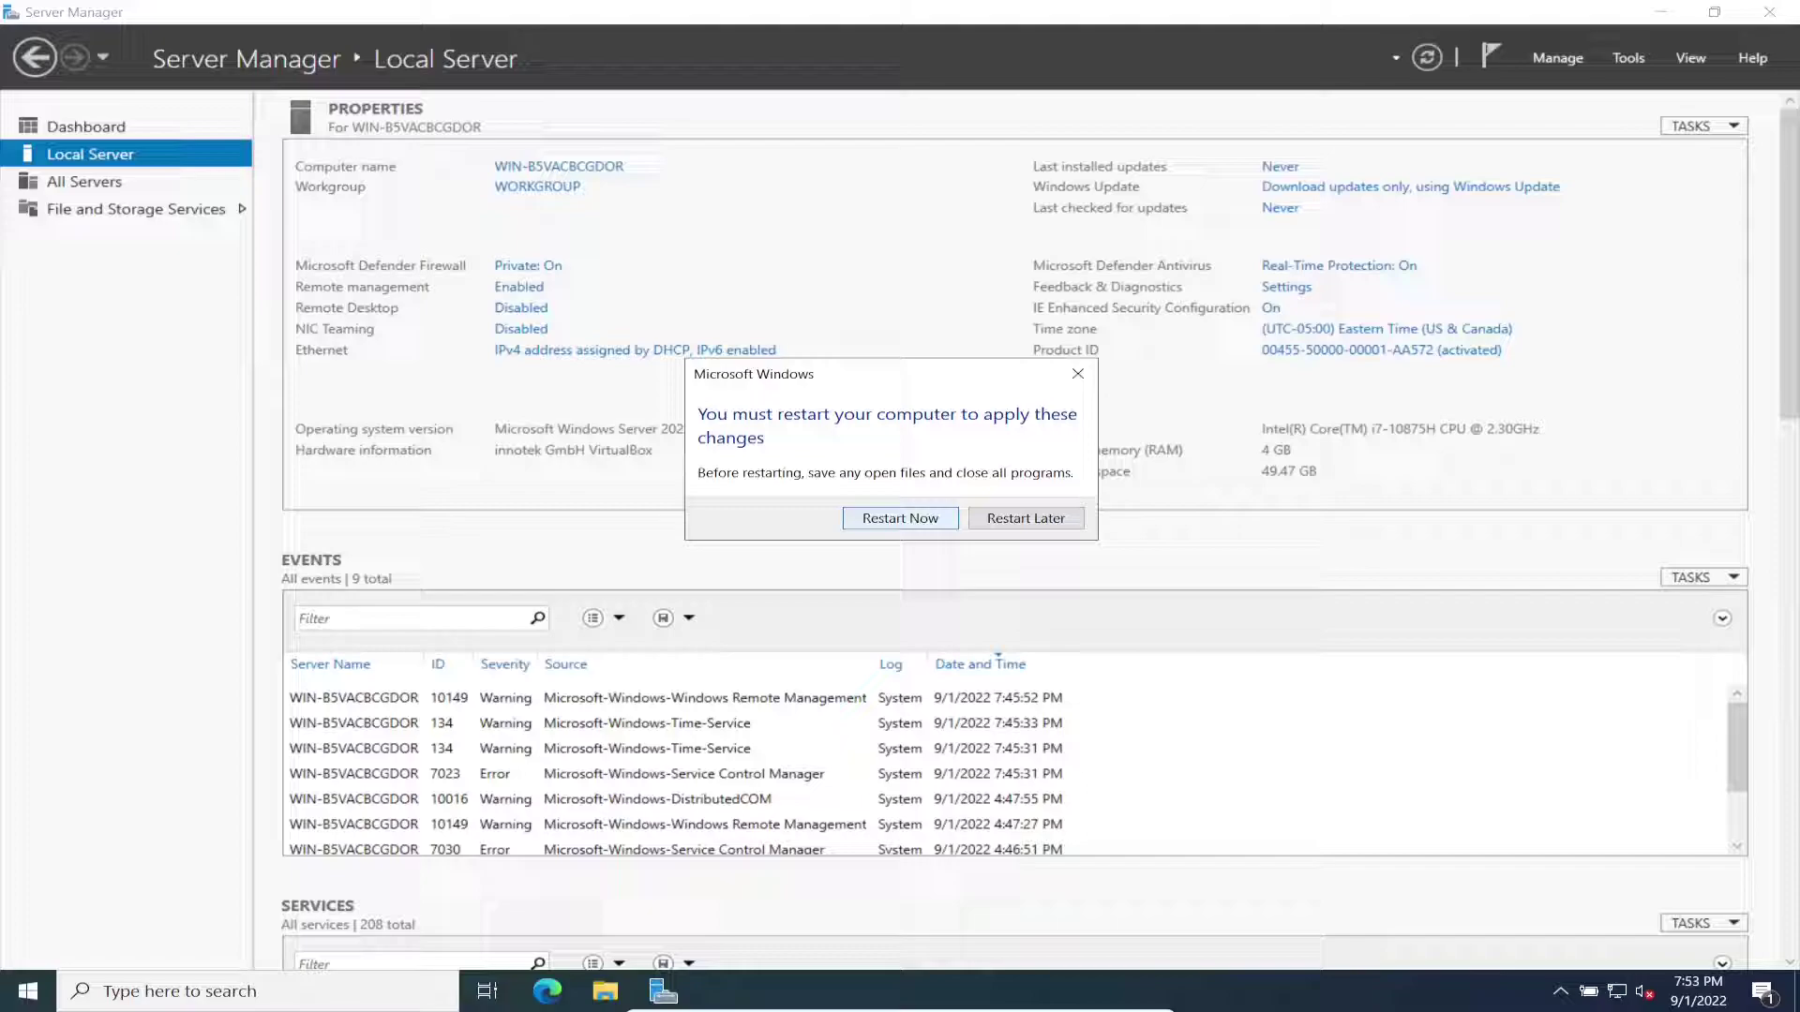
{"action": "left_click", "coordinate": [1025, 519]}
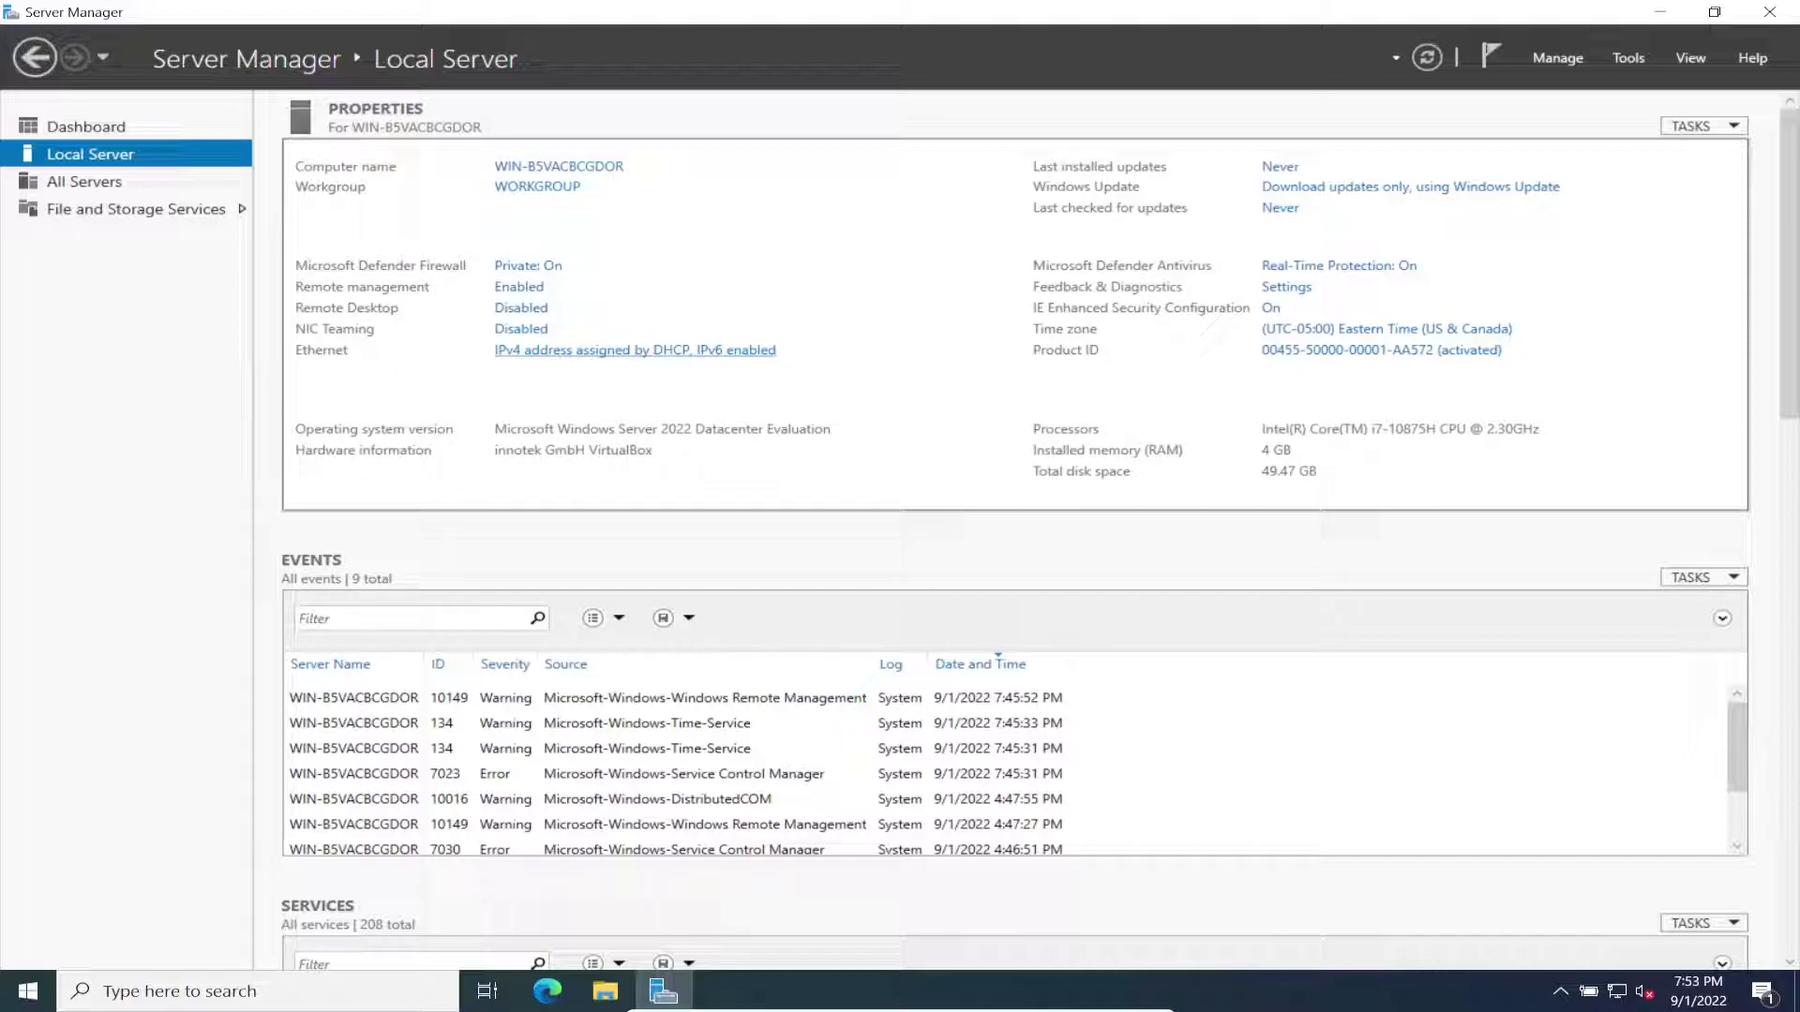
Step: Enable Remote Desktop by allowing remote connections to this computer
{"action": "left_click", "coordinate": [521, 307]}
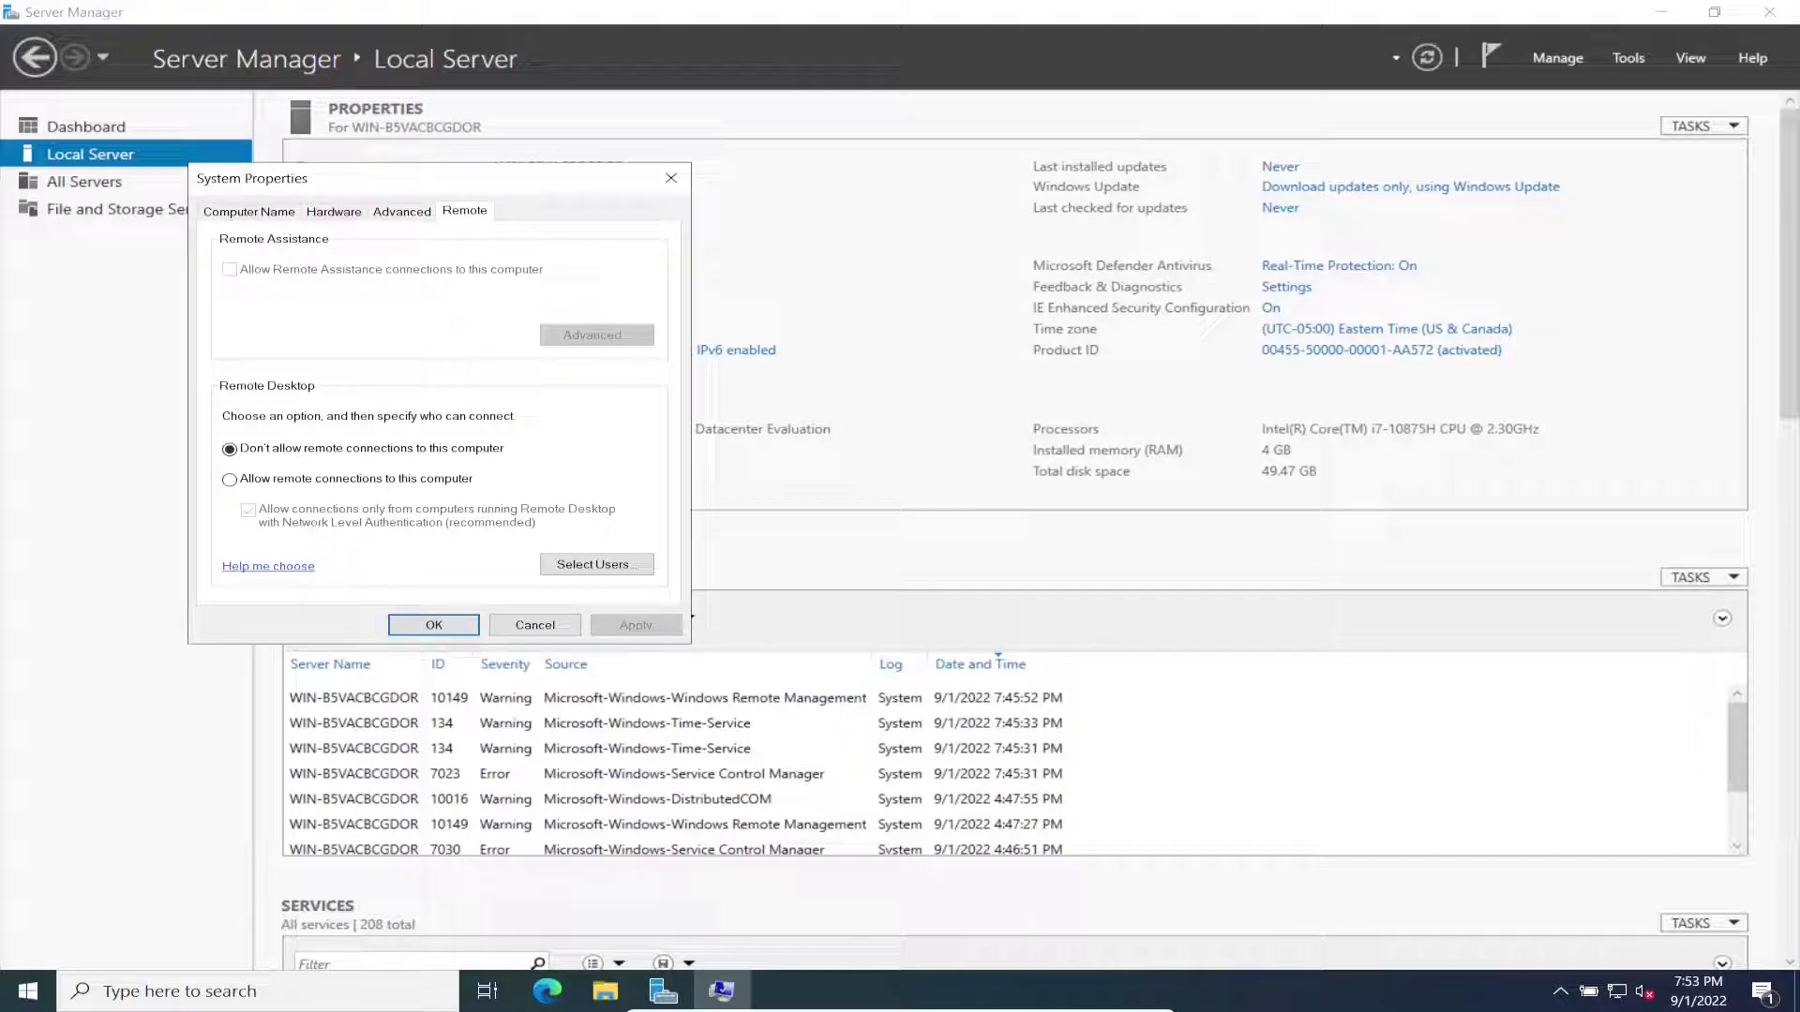
{"action": "left_click", "coordinate": [230, 479]}
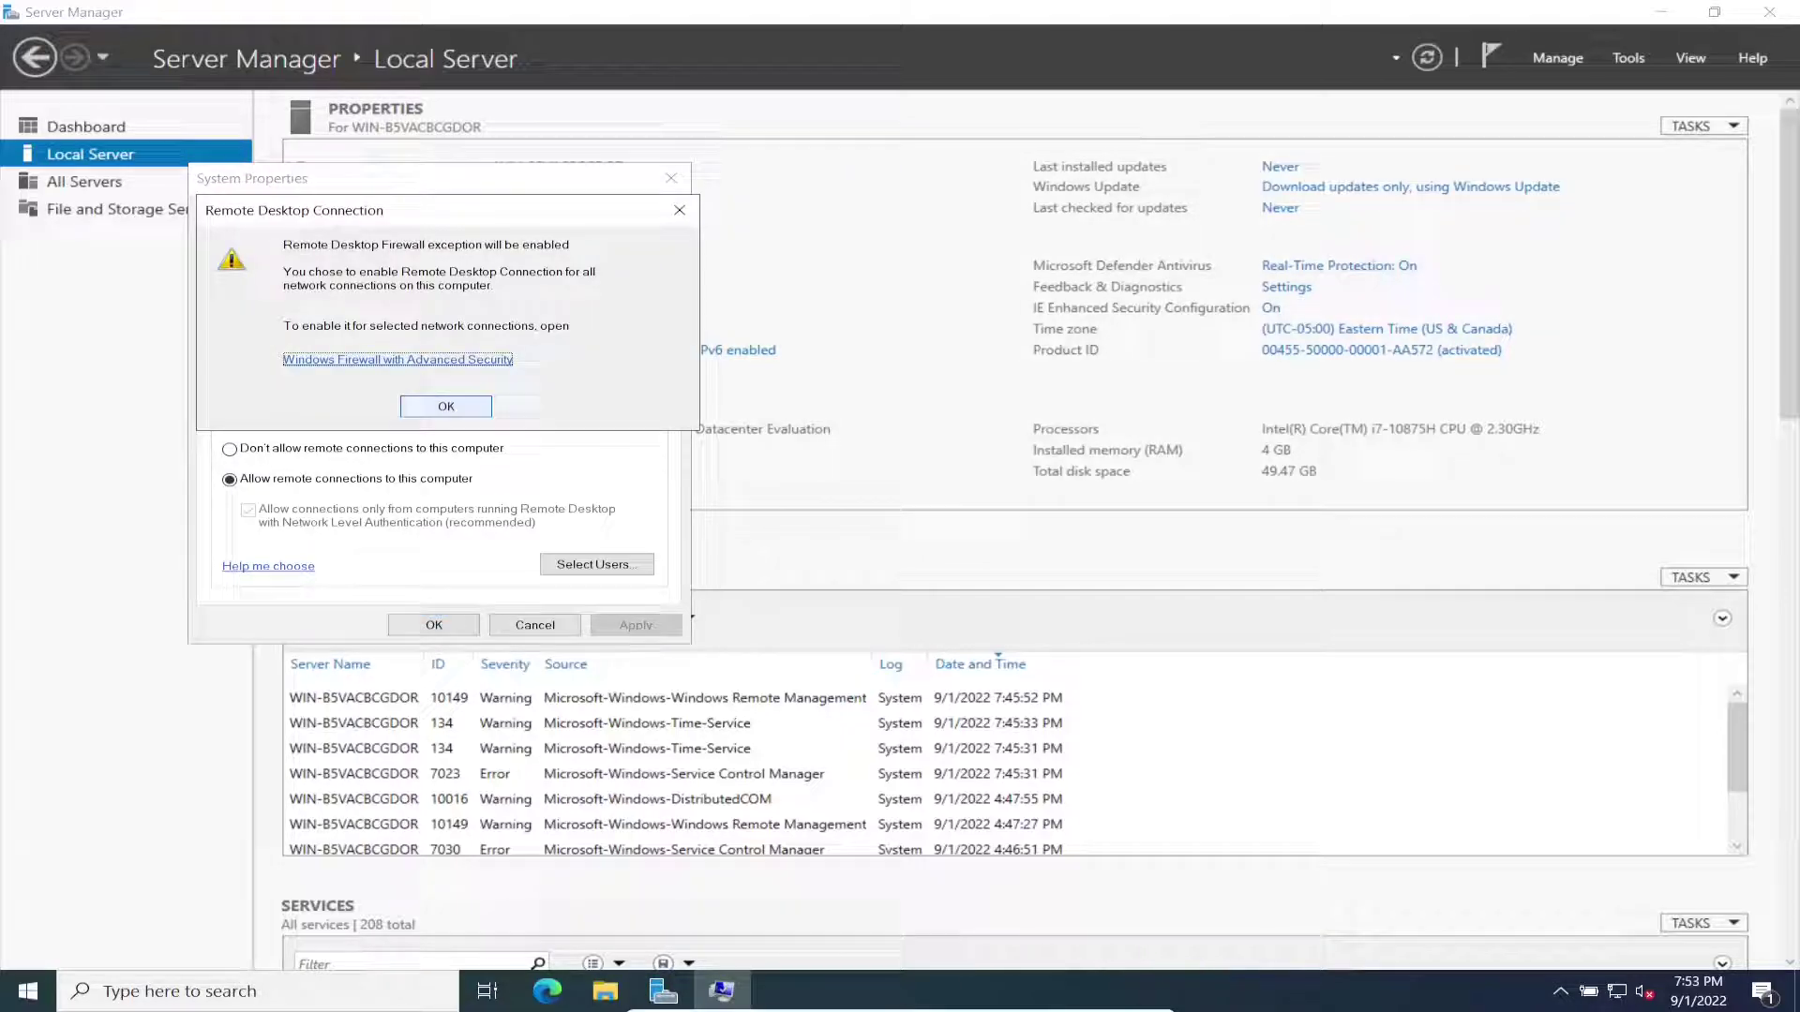
{"action": "left_click", "coordinate": [447, 408]}
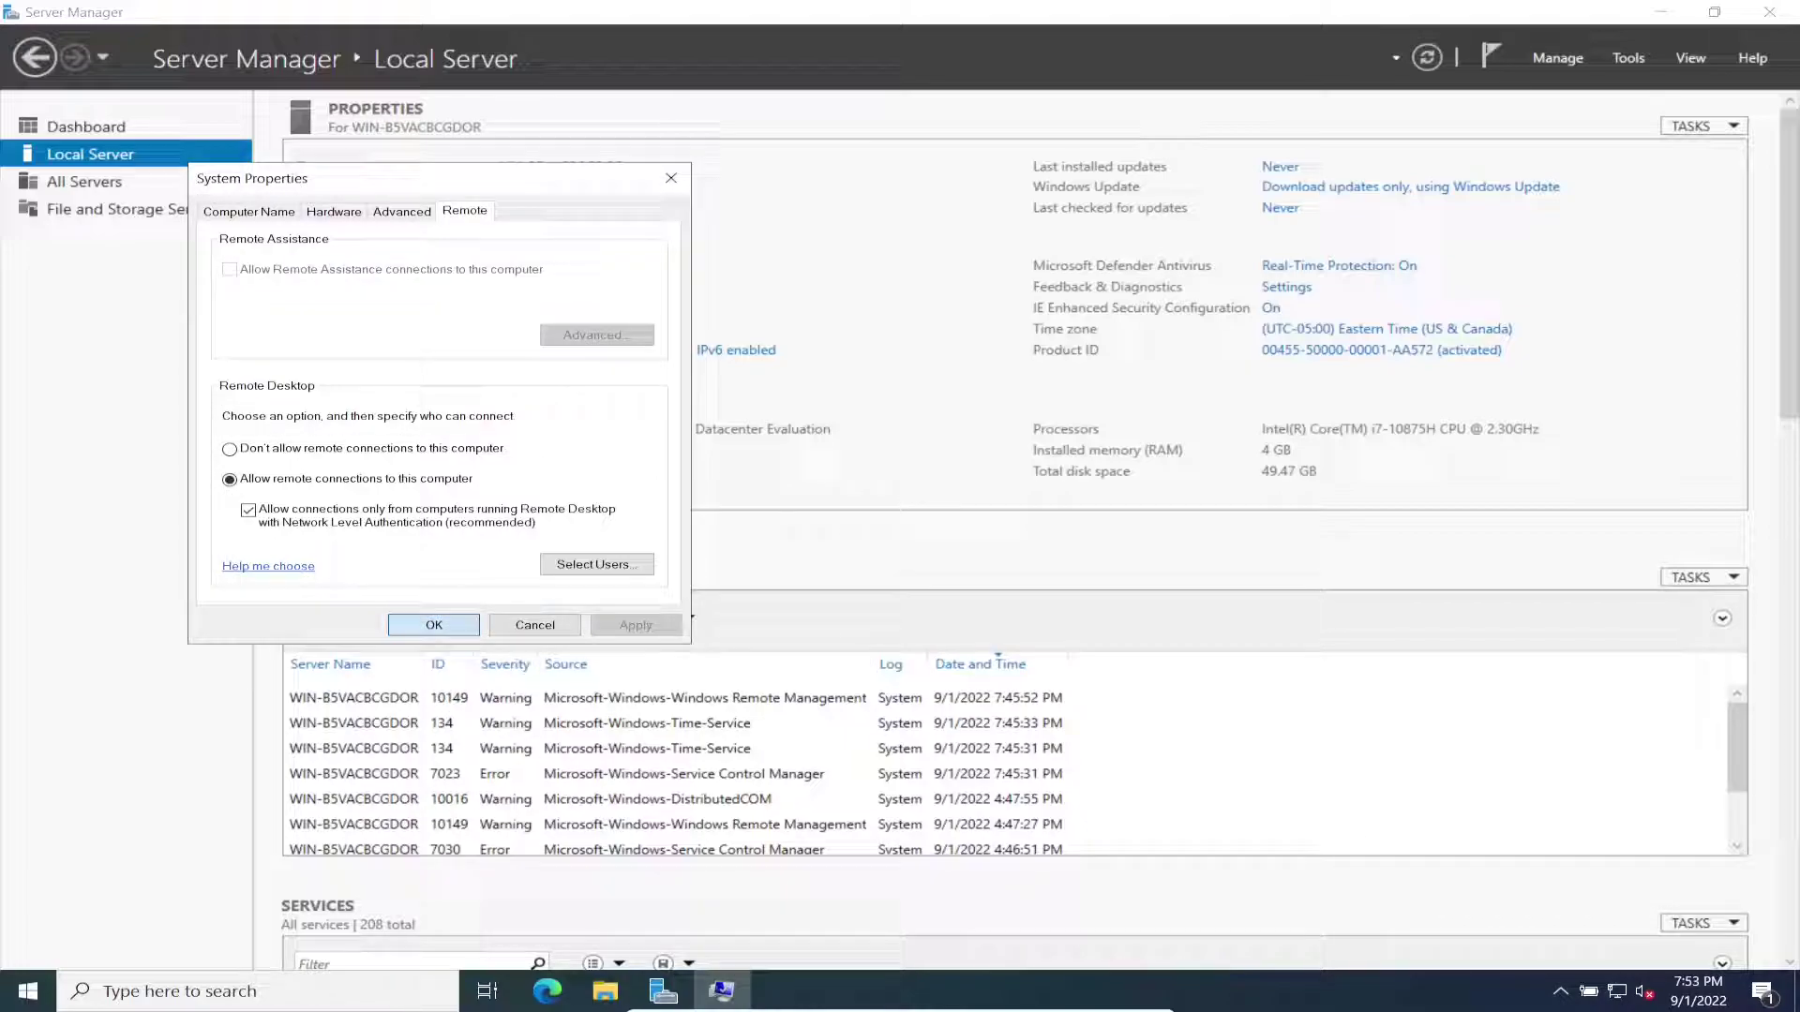
{"action": "left_click", "coordinate": [434, 626]}
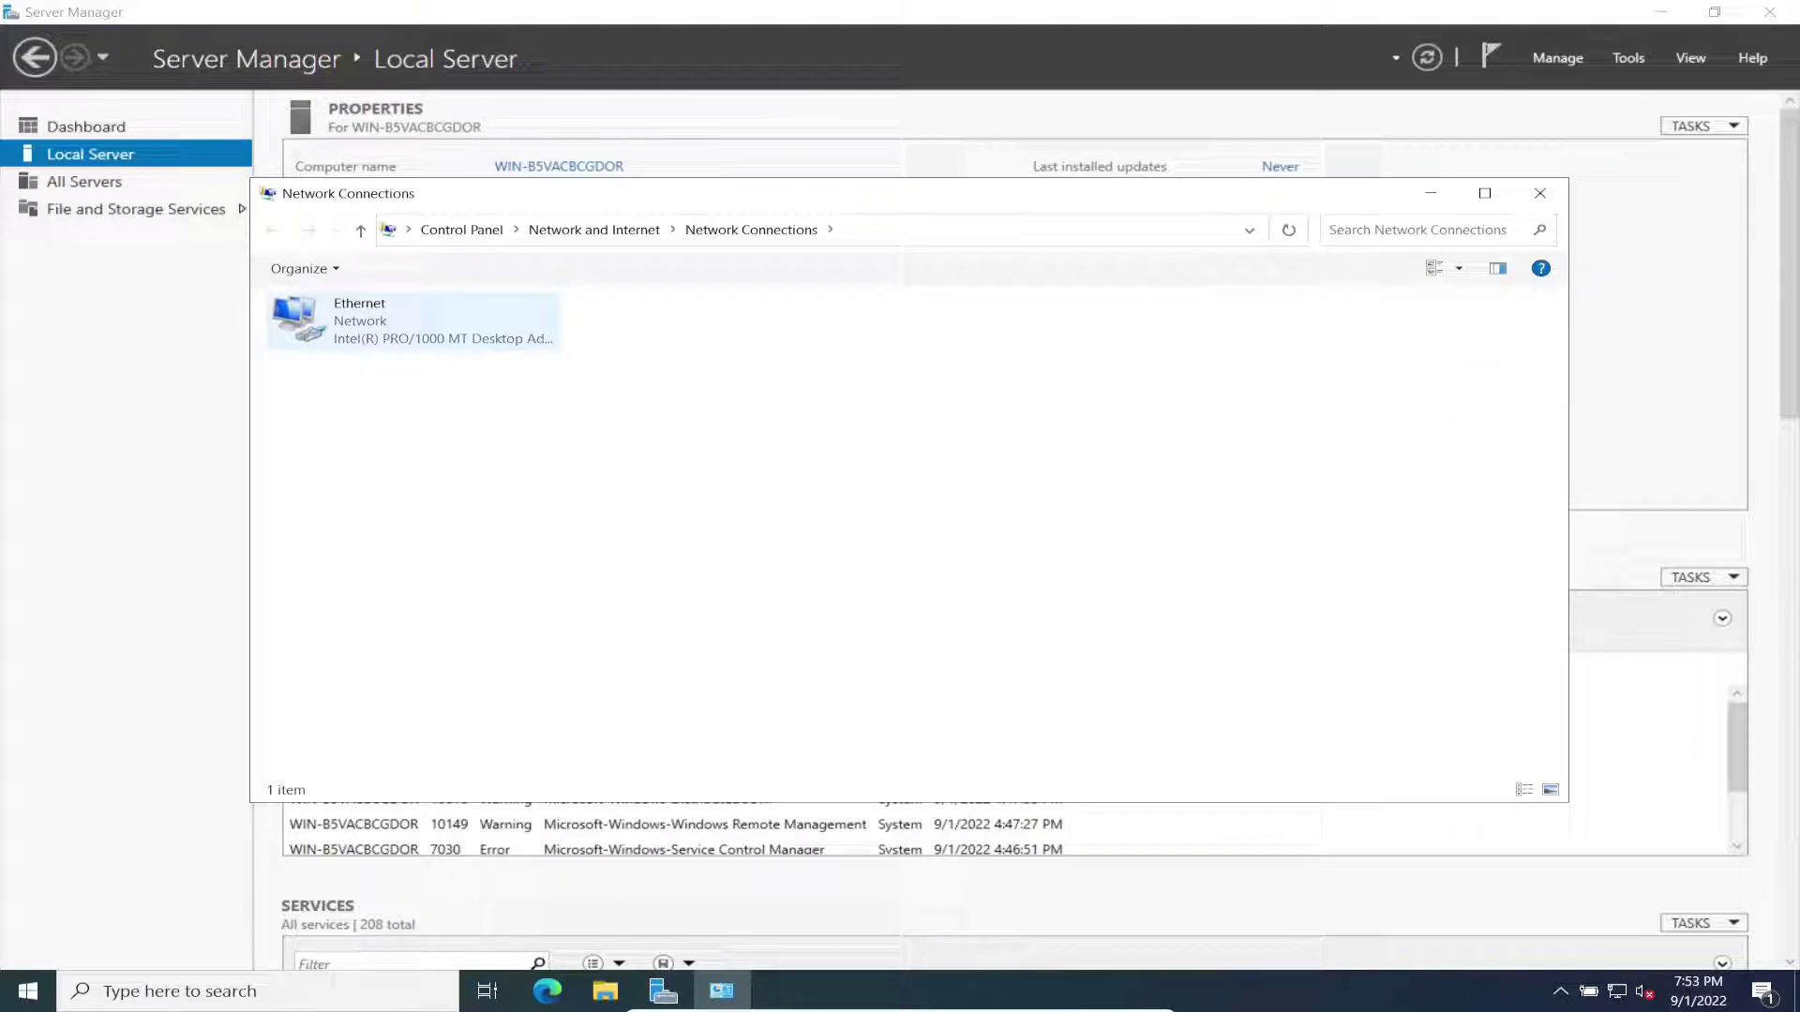
Step: Disable IPv6 in the Ethernet adapter's properties
{"action": "double_click", "coordinate": [398, 324]}
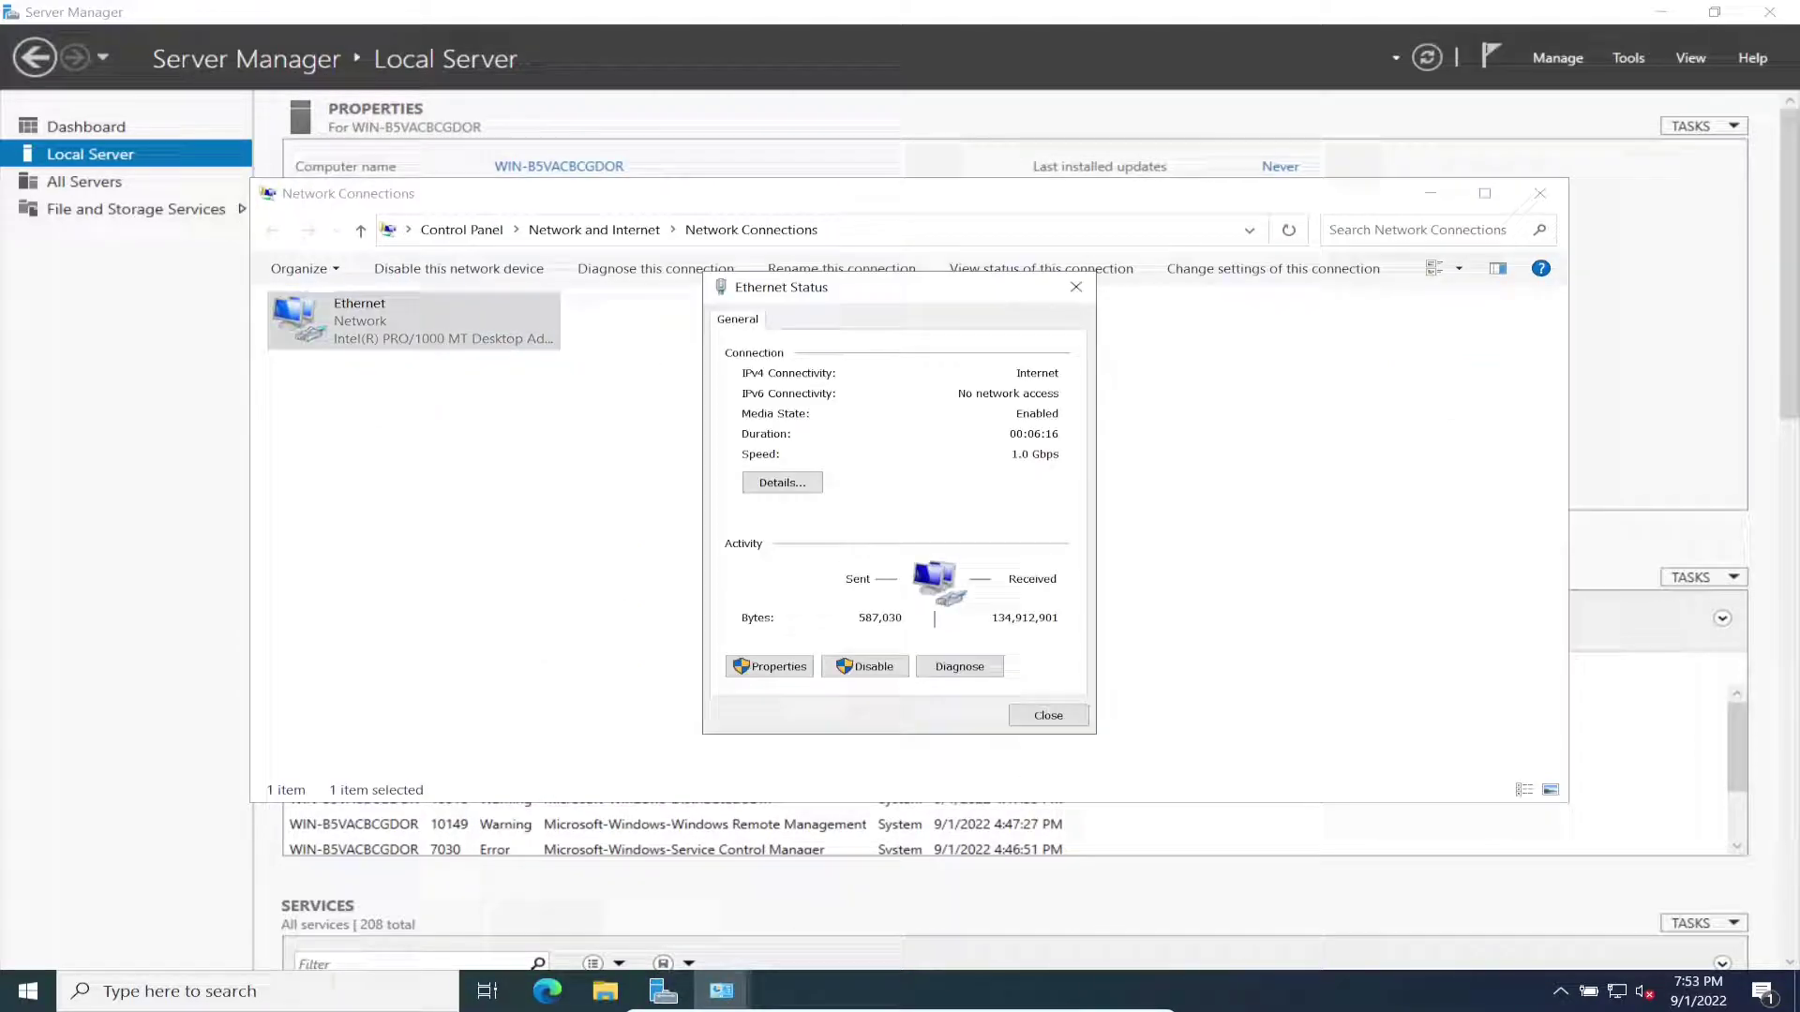
{"action": "left_click", "coordinate": [768, 666]}
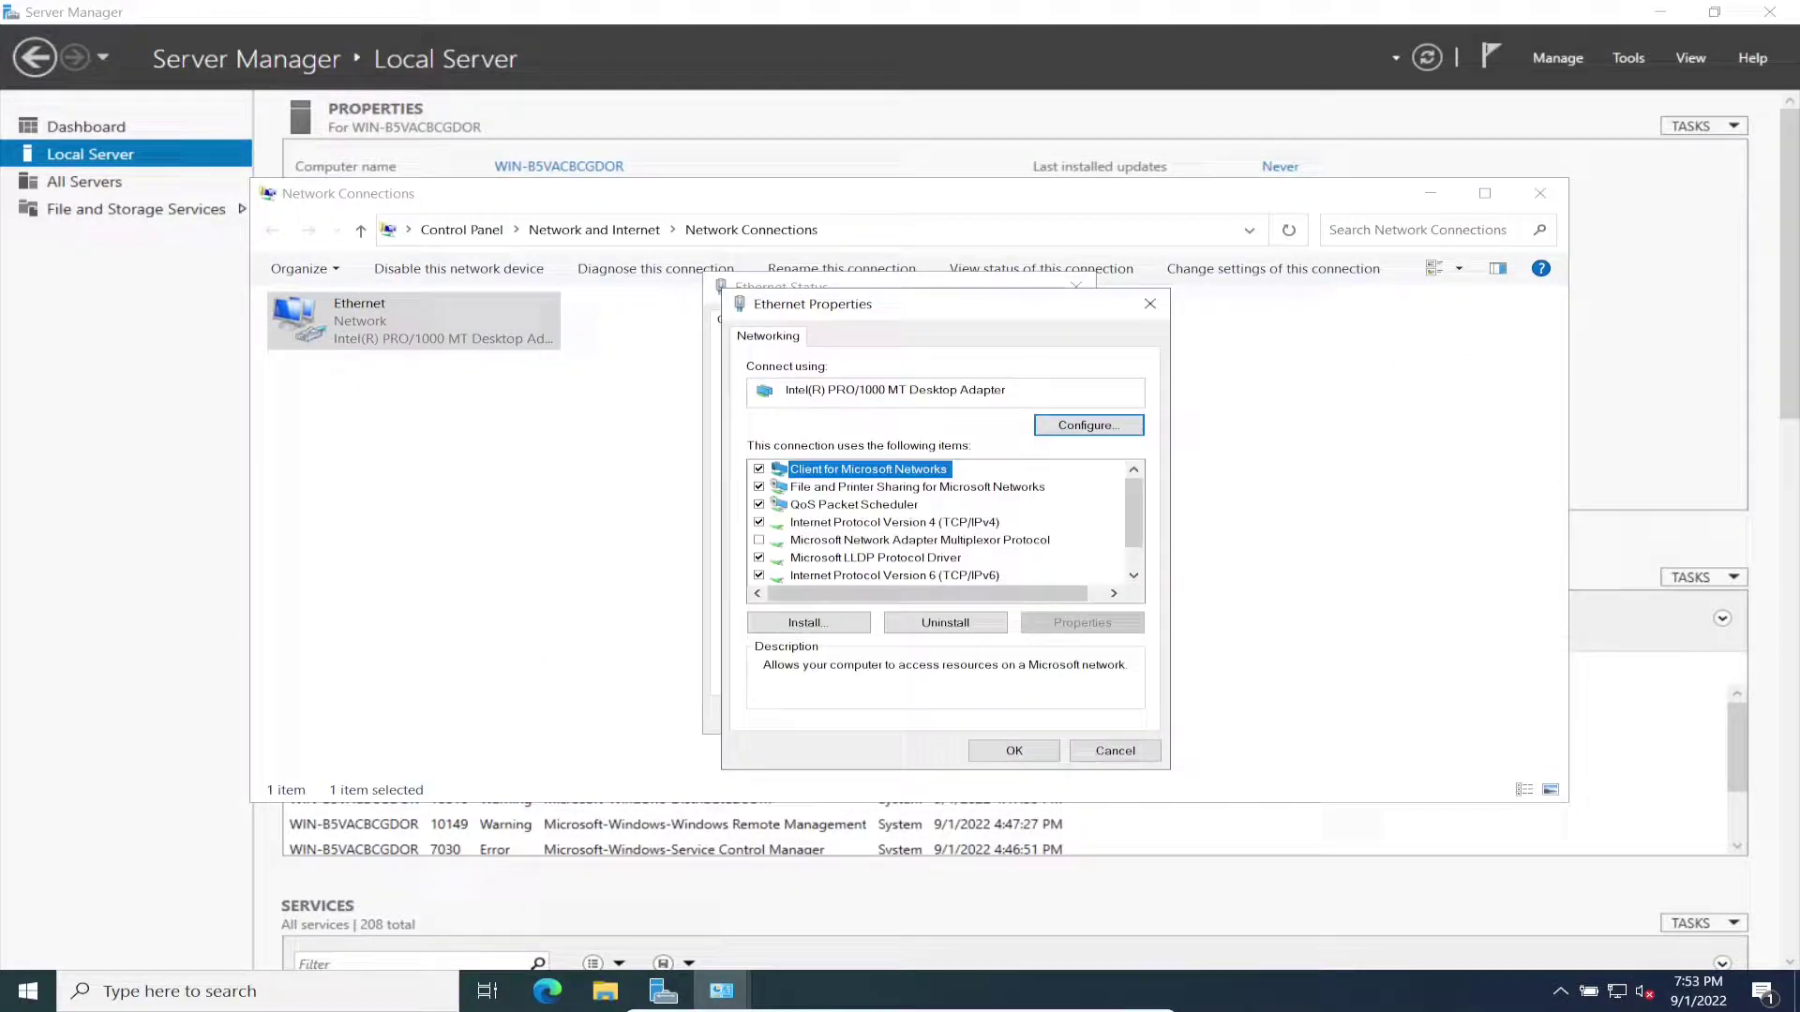
{"action": "left_click", "coordinate": [758, 574]}
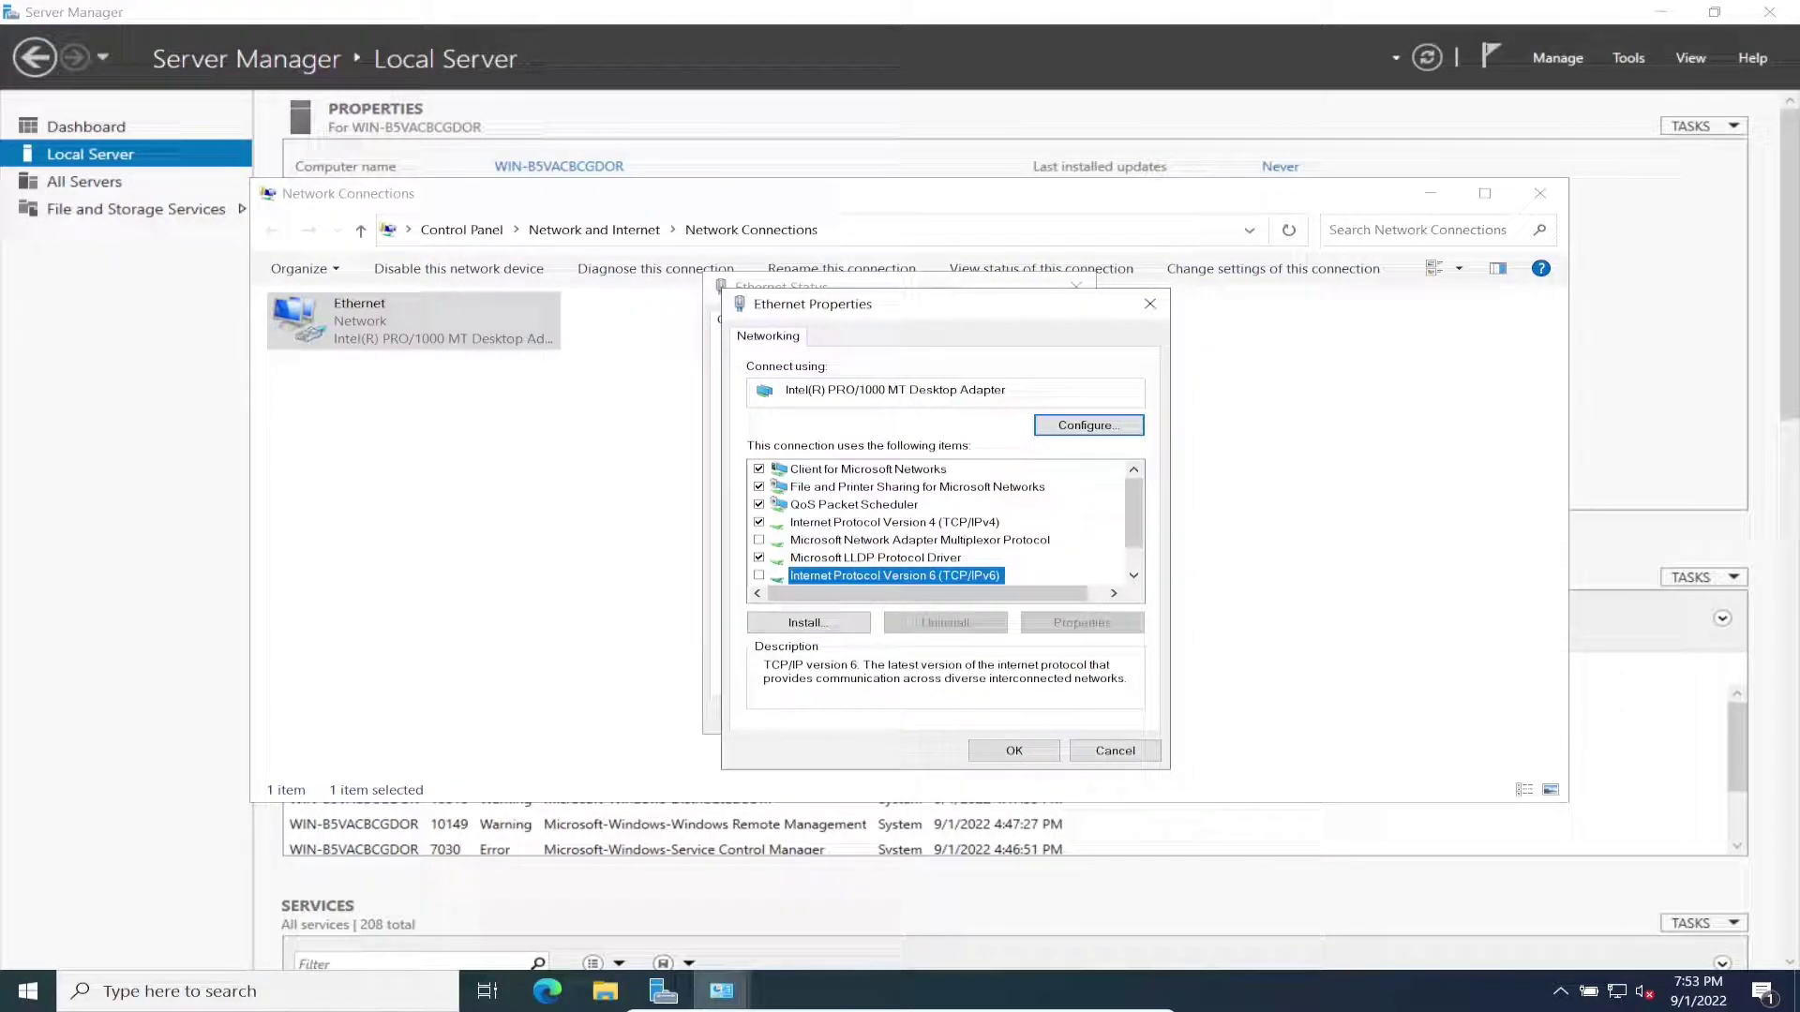
Step: Give IPv4 static address 192.168.199.101 with default gateway 192.168.199.1
{"action": "double_click", "coordinate": [894, 522]}
{"action": "left_click", "coordinate": [800, 528]}
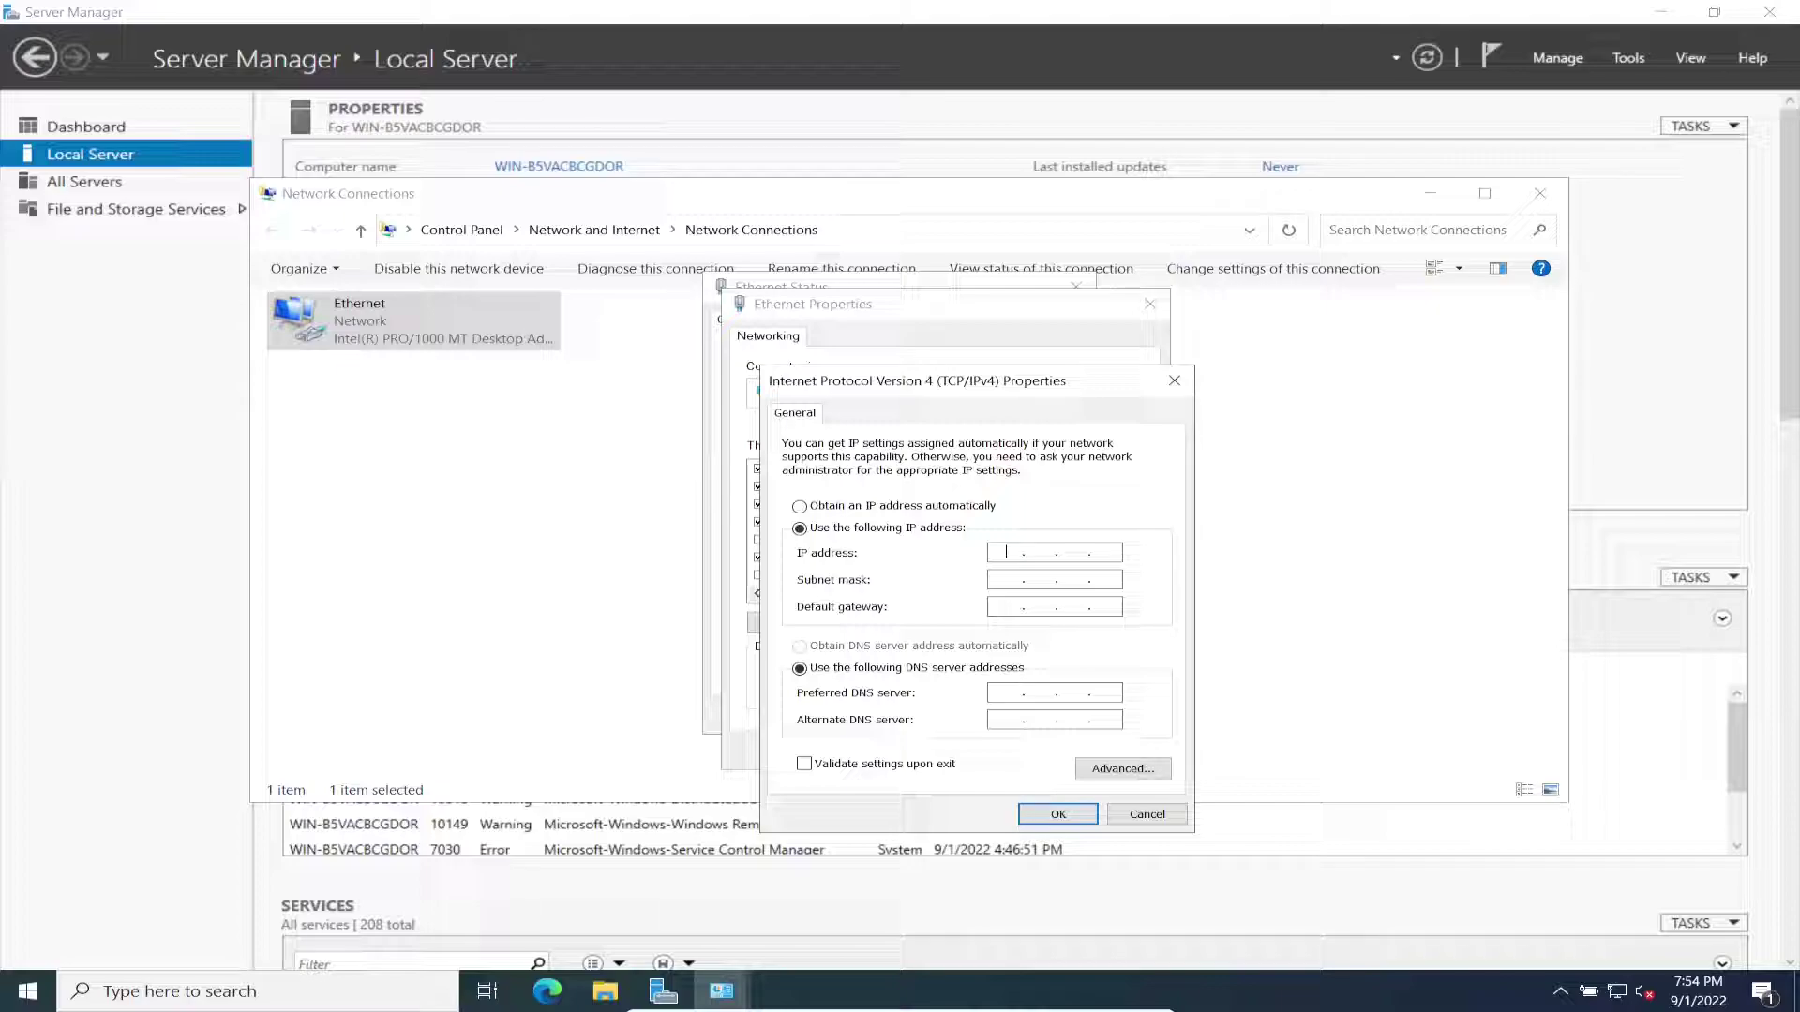
{"action": "type", "text": "192 . 168 . 199 . 101"}
{"action": "key", "text": "Tab"}
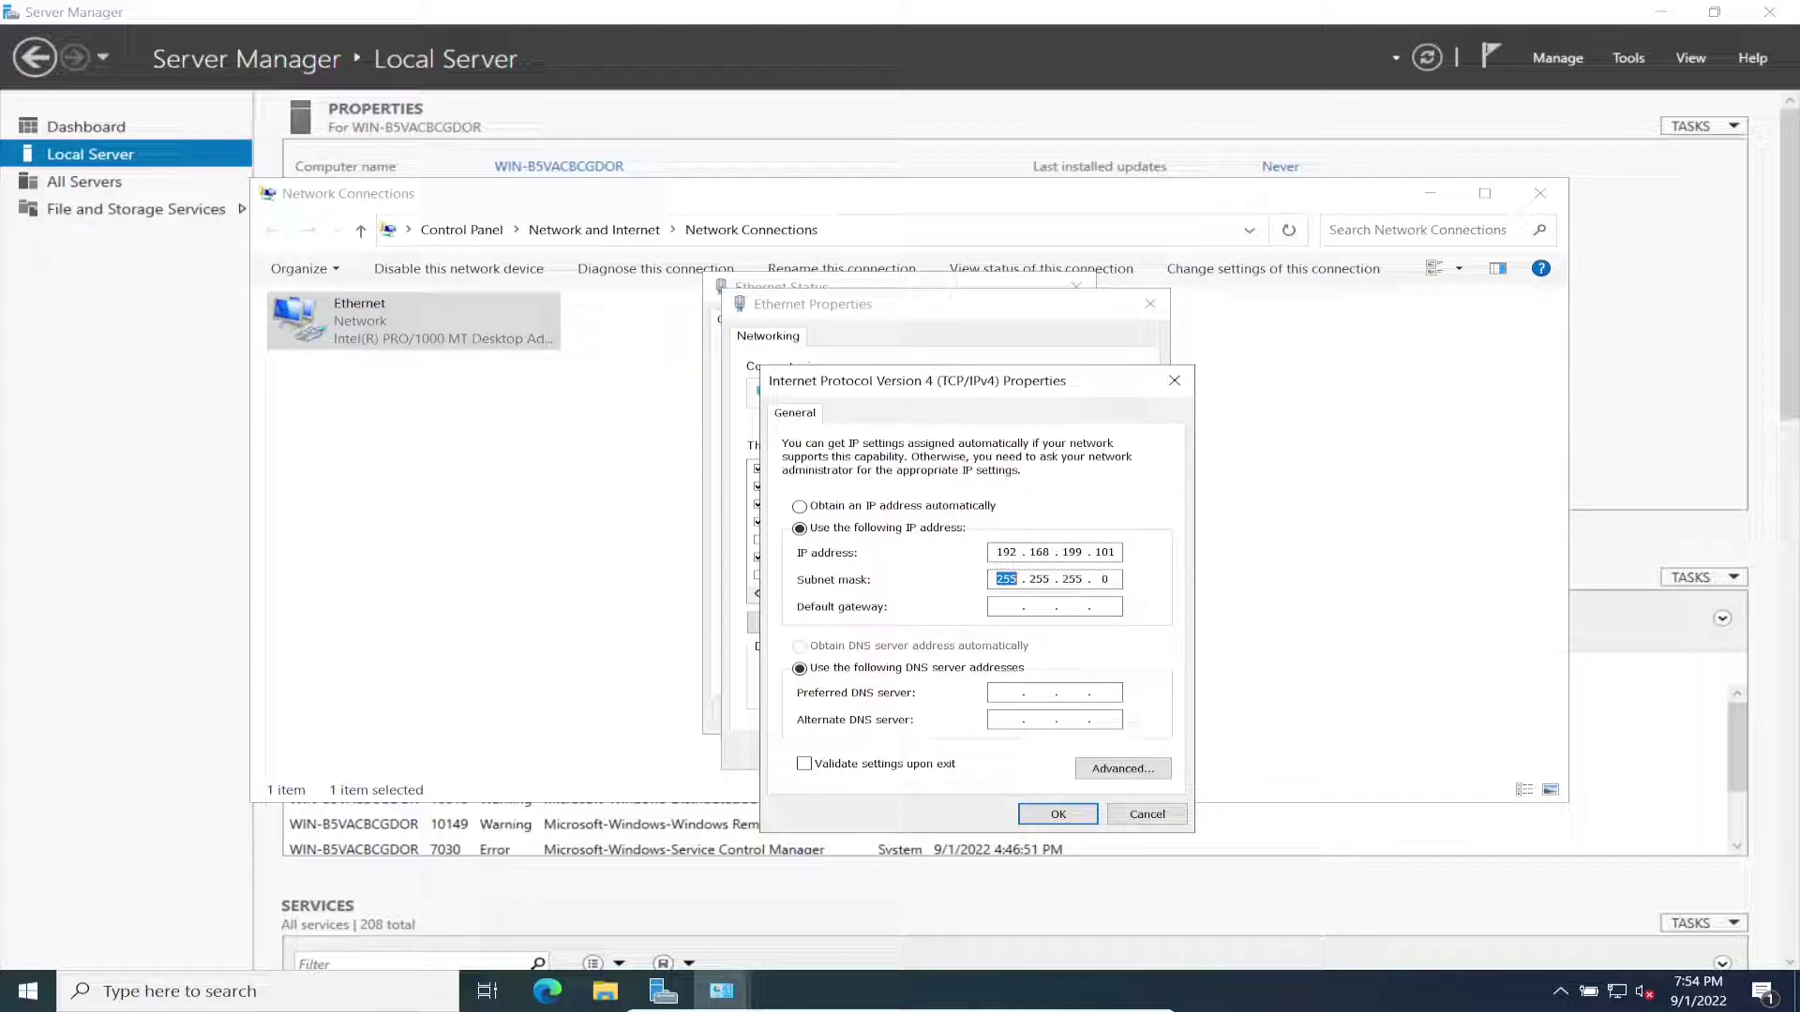
{"action": "key", "text": "Tab"}
{"action": "type", "text": "192 . 168 . 199 . 1"}
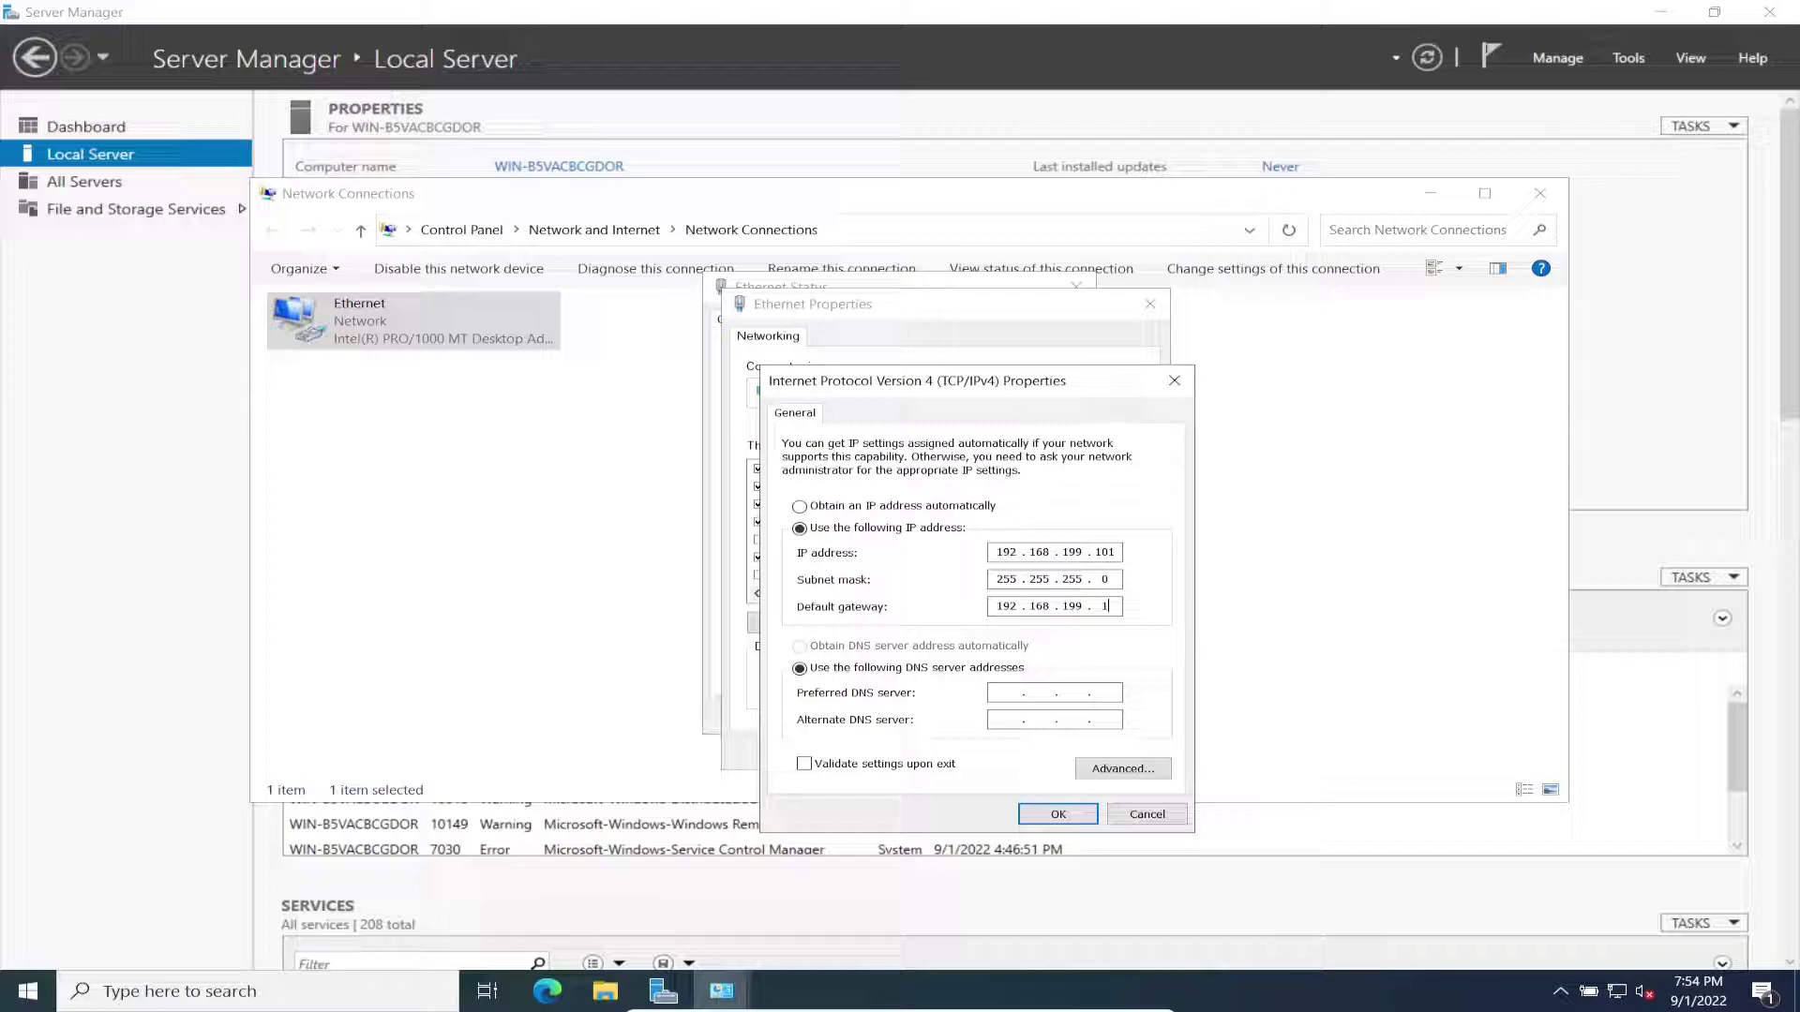
Step: Set DNS servers 192.168.199.100 and 8.8.8.8, validate on exit, and close all network windows
{"action": "key", "text": "Tab"}
{"action": "key", "text": "Tab"}
{"action": "type", "text": "192 . 168 . 199 . 100"}
{"action": "left_click", "coordinate": [1006, 719]}
{"action": "type", "text": "8 . 8 . 8 . 8"}
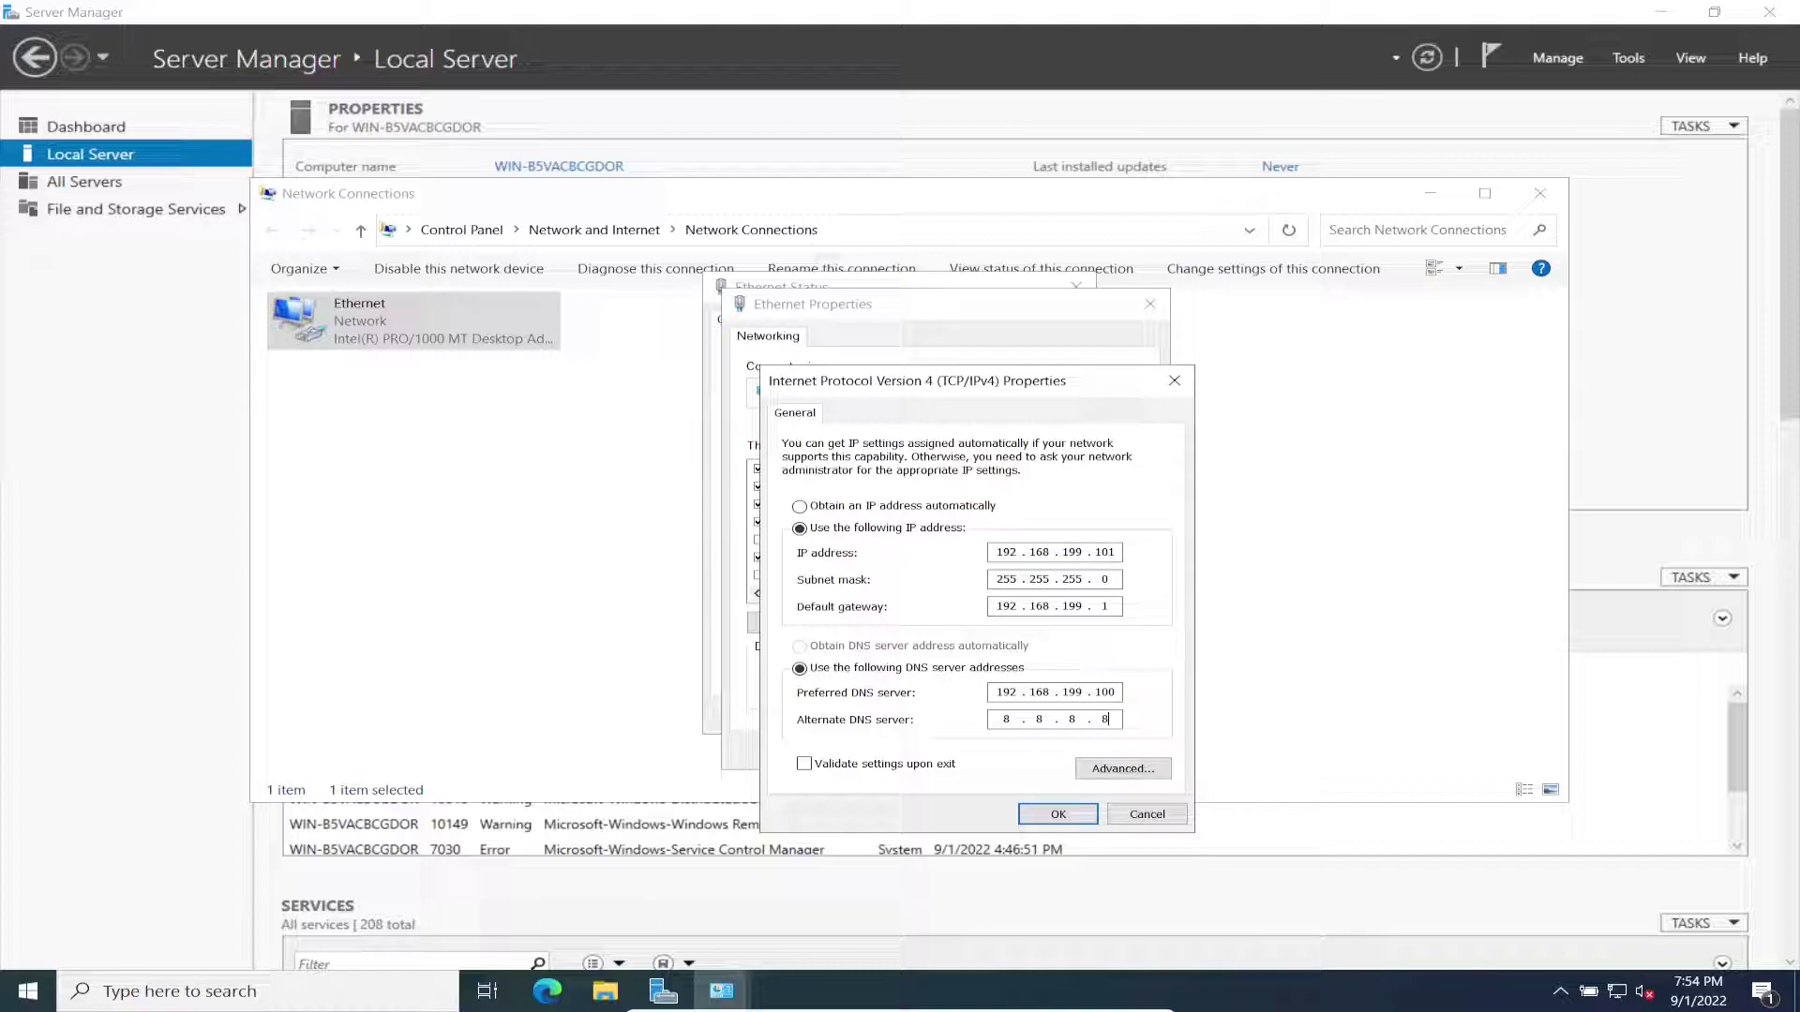
{"action": "key", "text": "Tab"}
{"action": "key", "text": "space"}
{"action": "key", "text": "Return"}
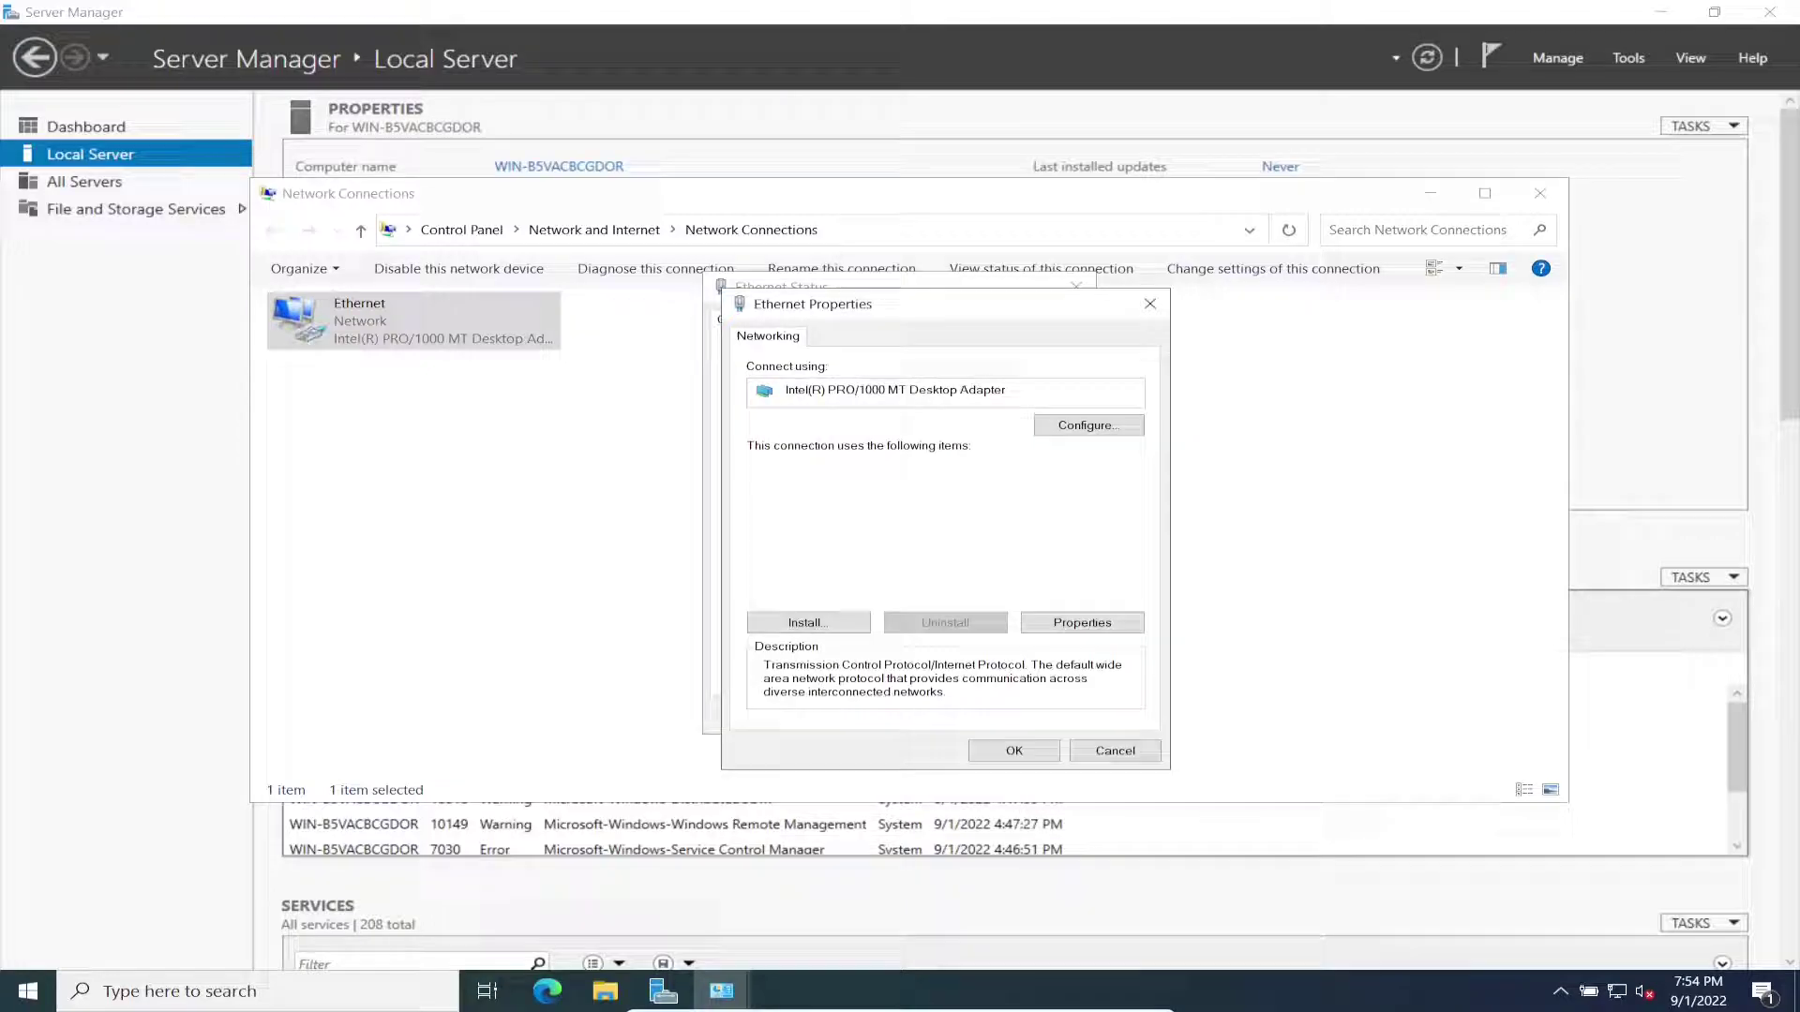
{"action": "key", "text": "Return"}
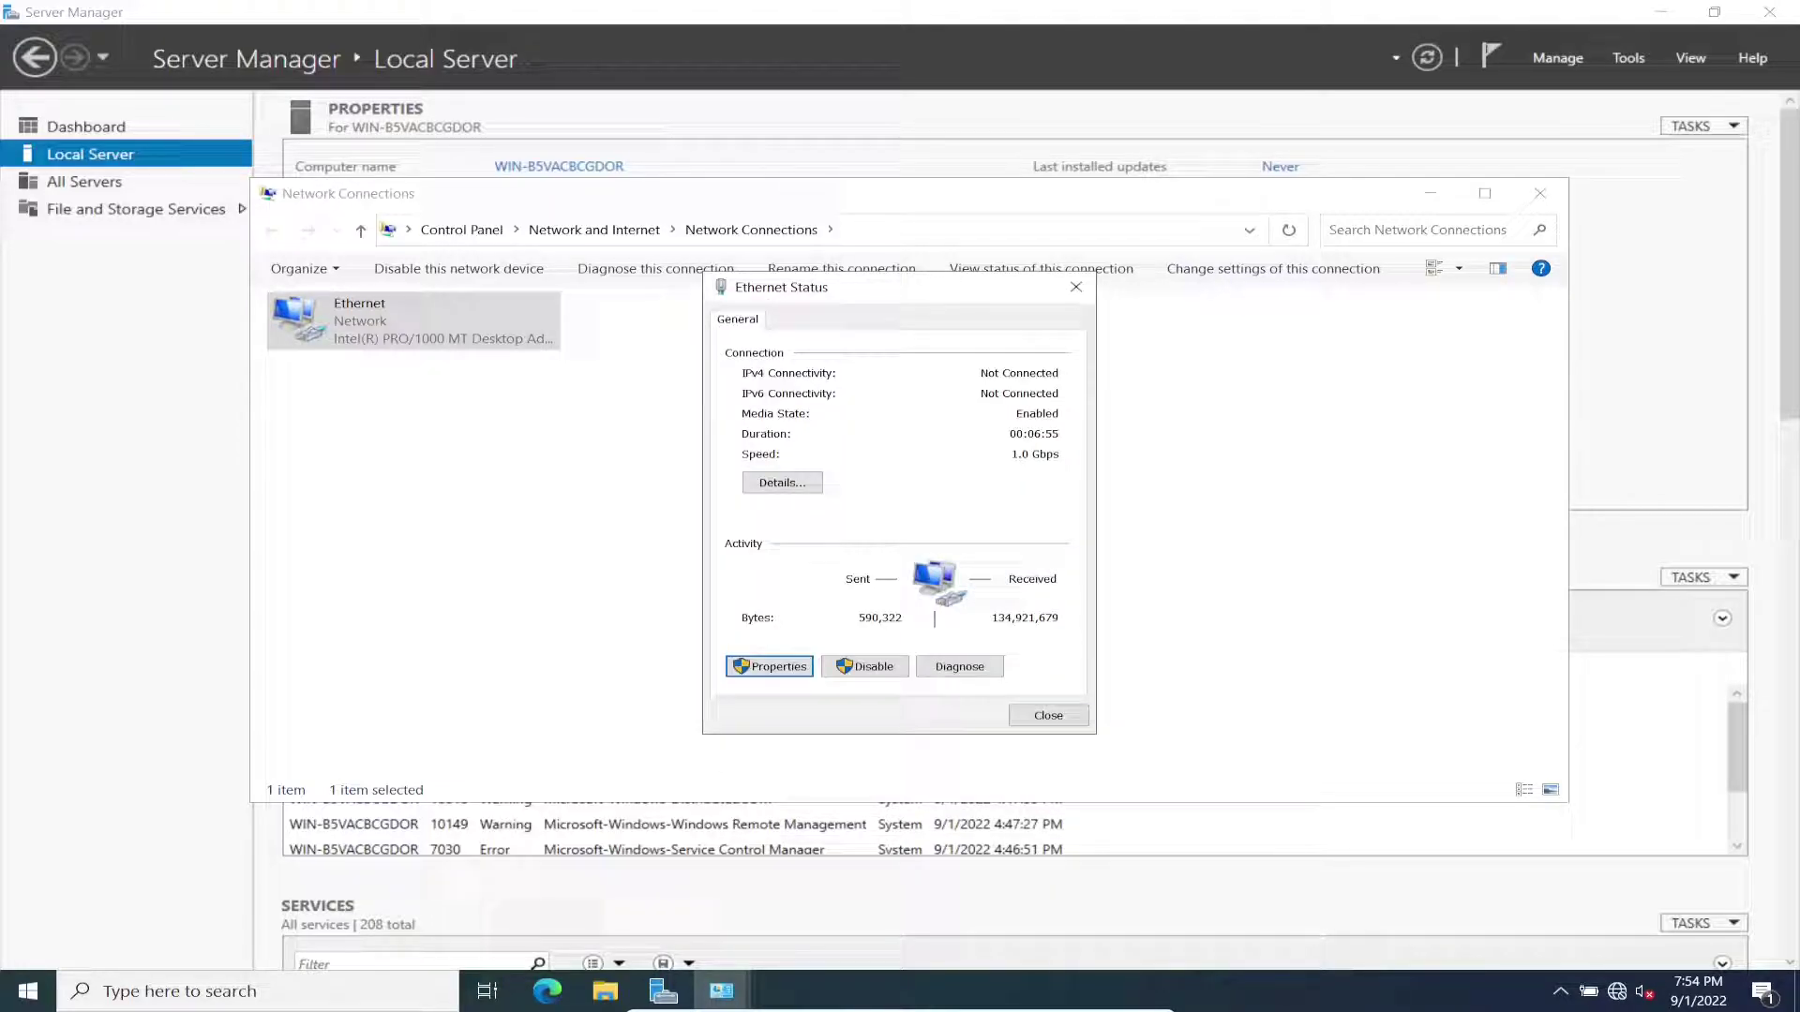
{"action": "key", "text": "Return"}
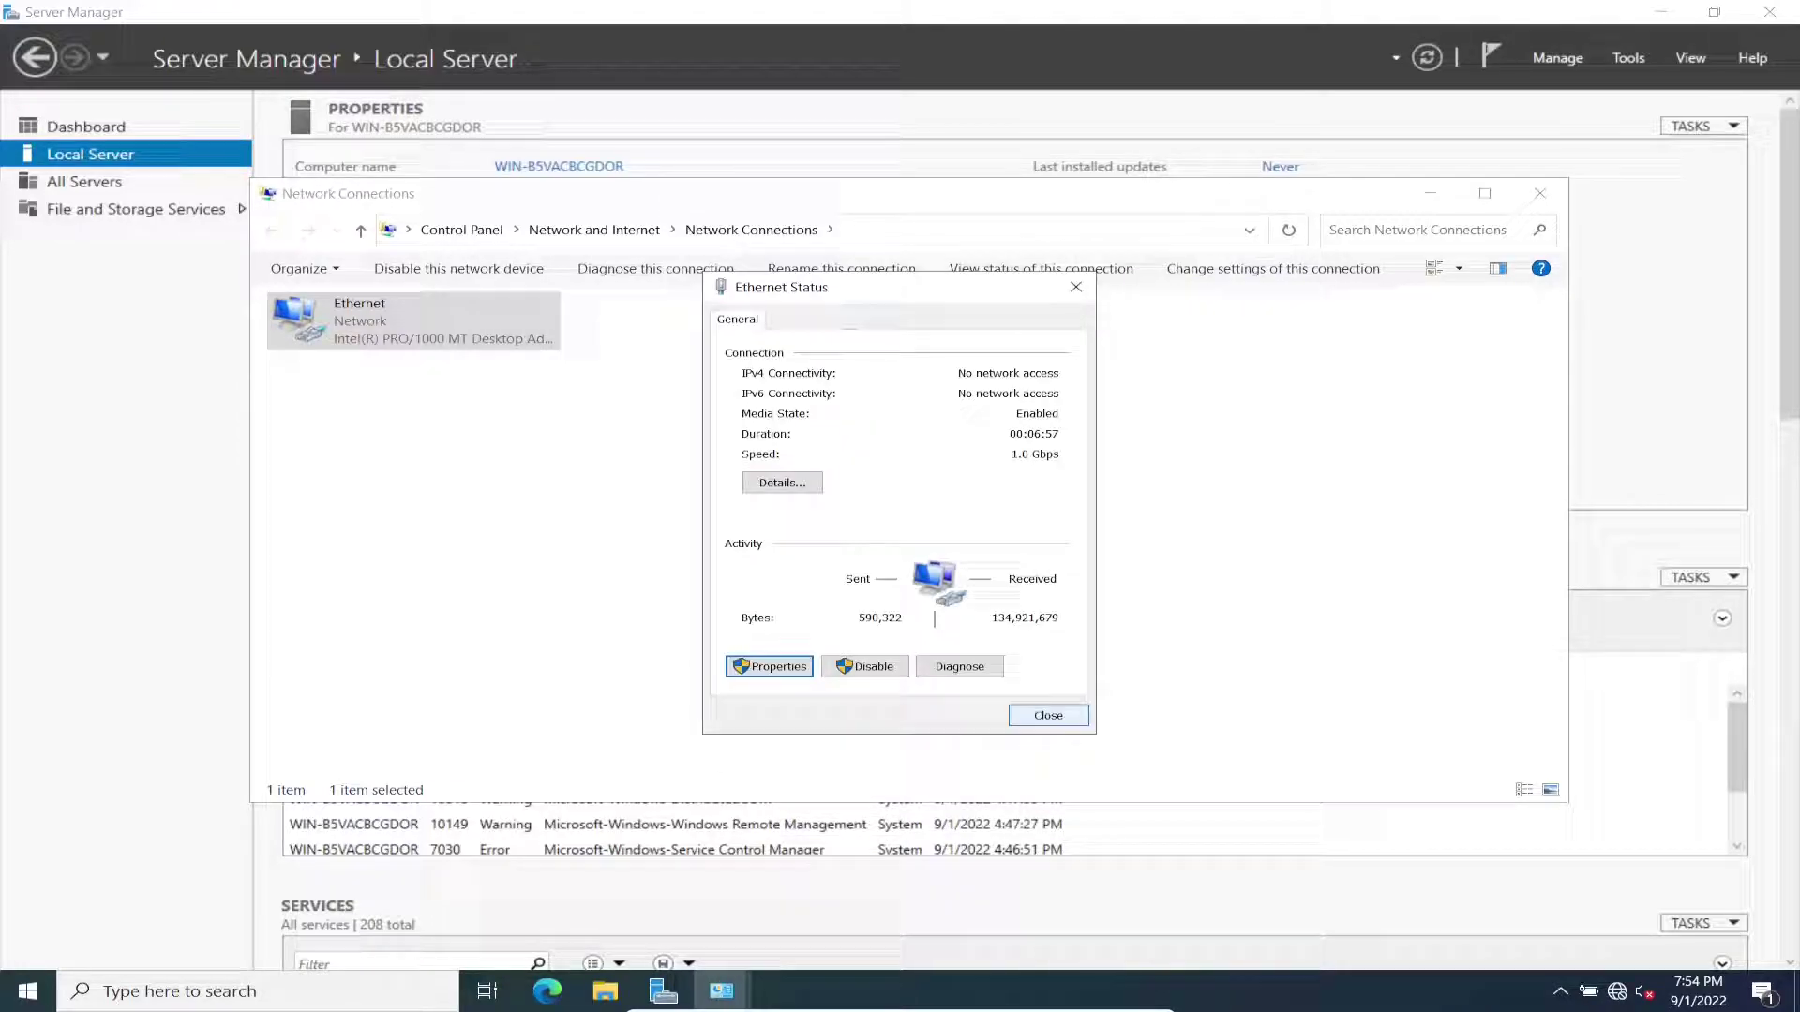
{"action": "key", "text": "Return"}
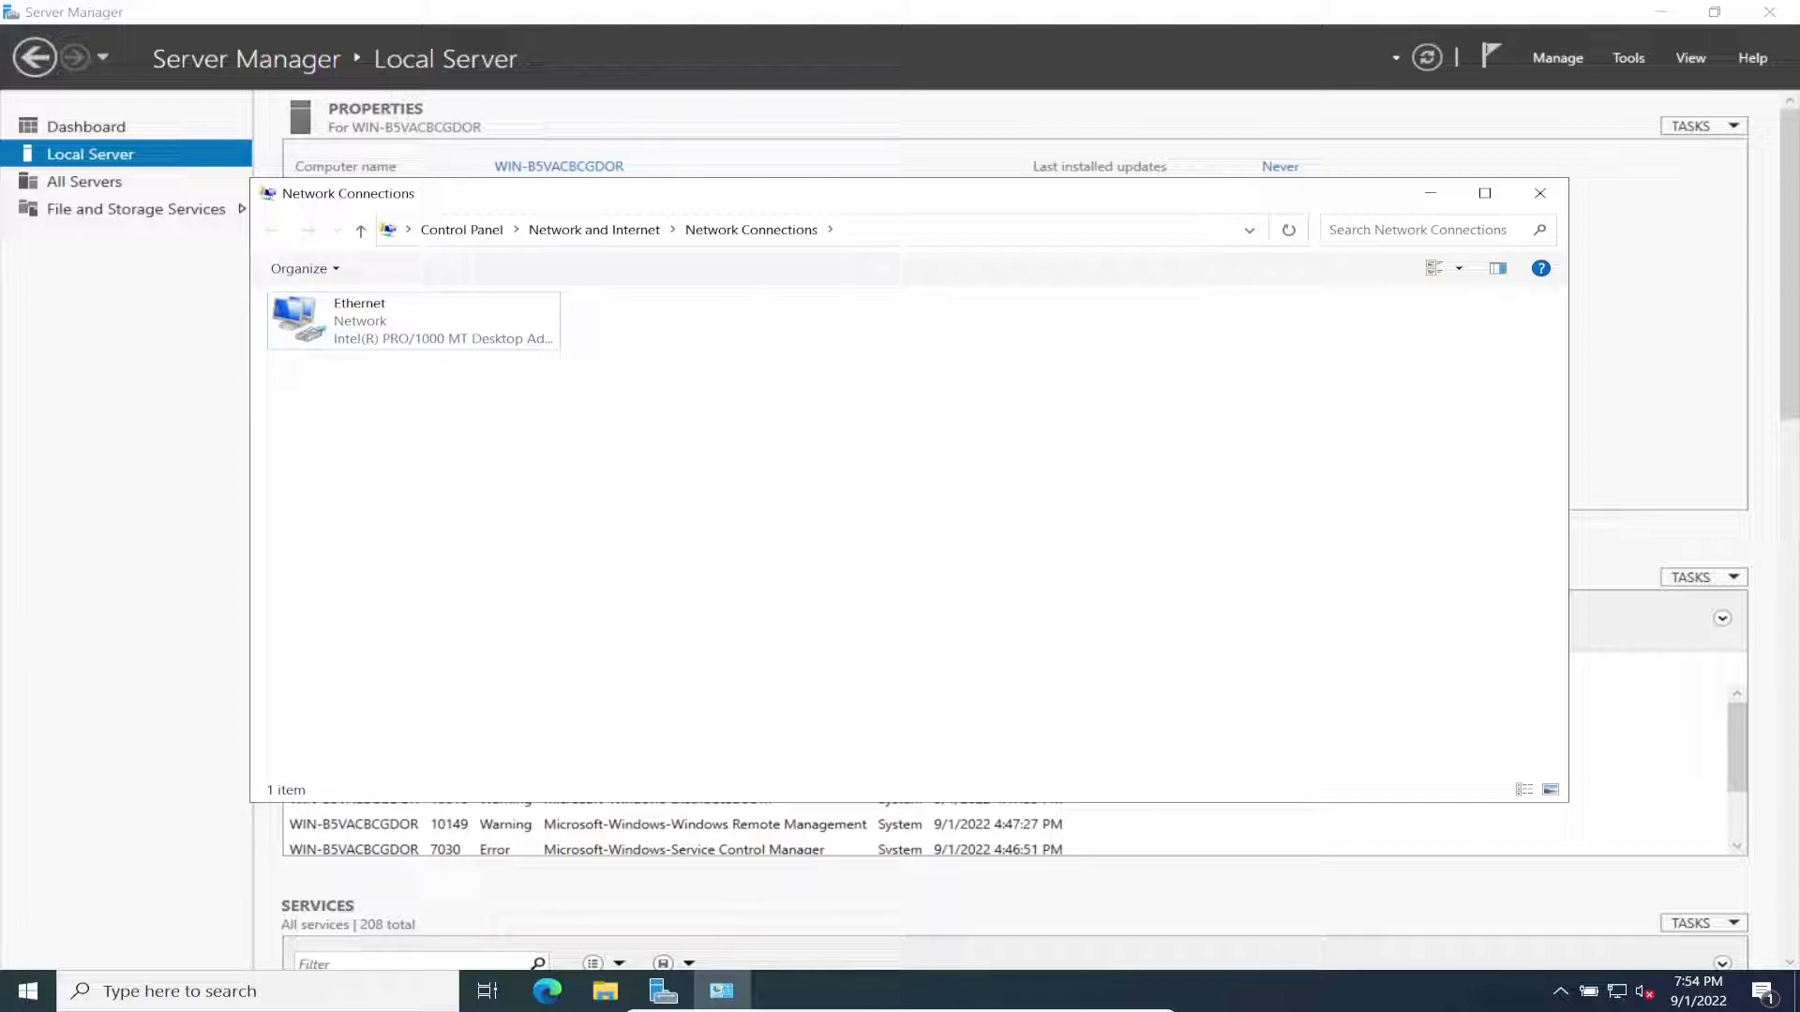
{"action": "left_click", "coordinate": [1539, 193]}
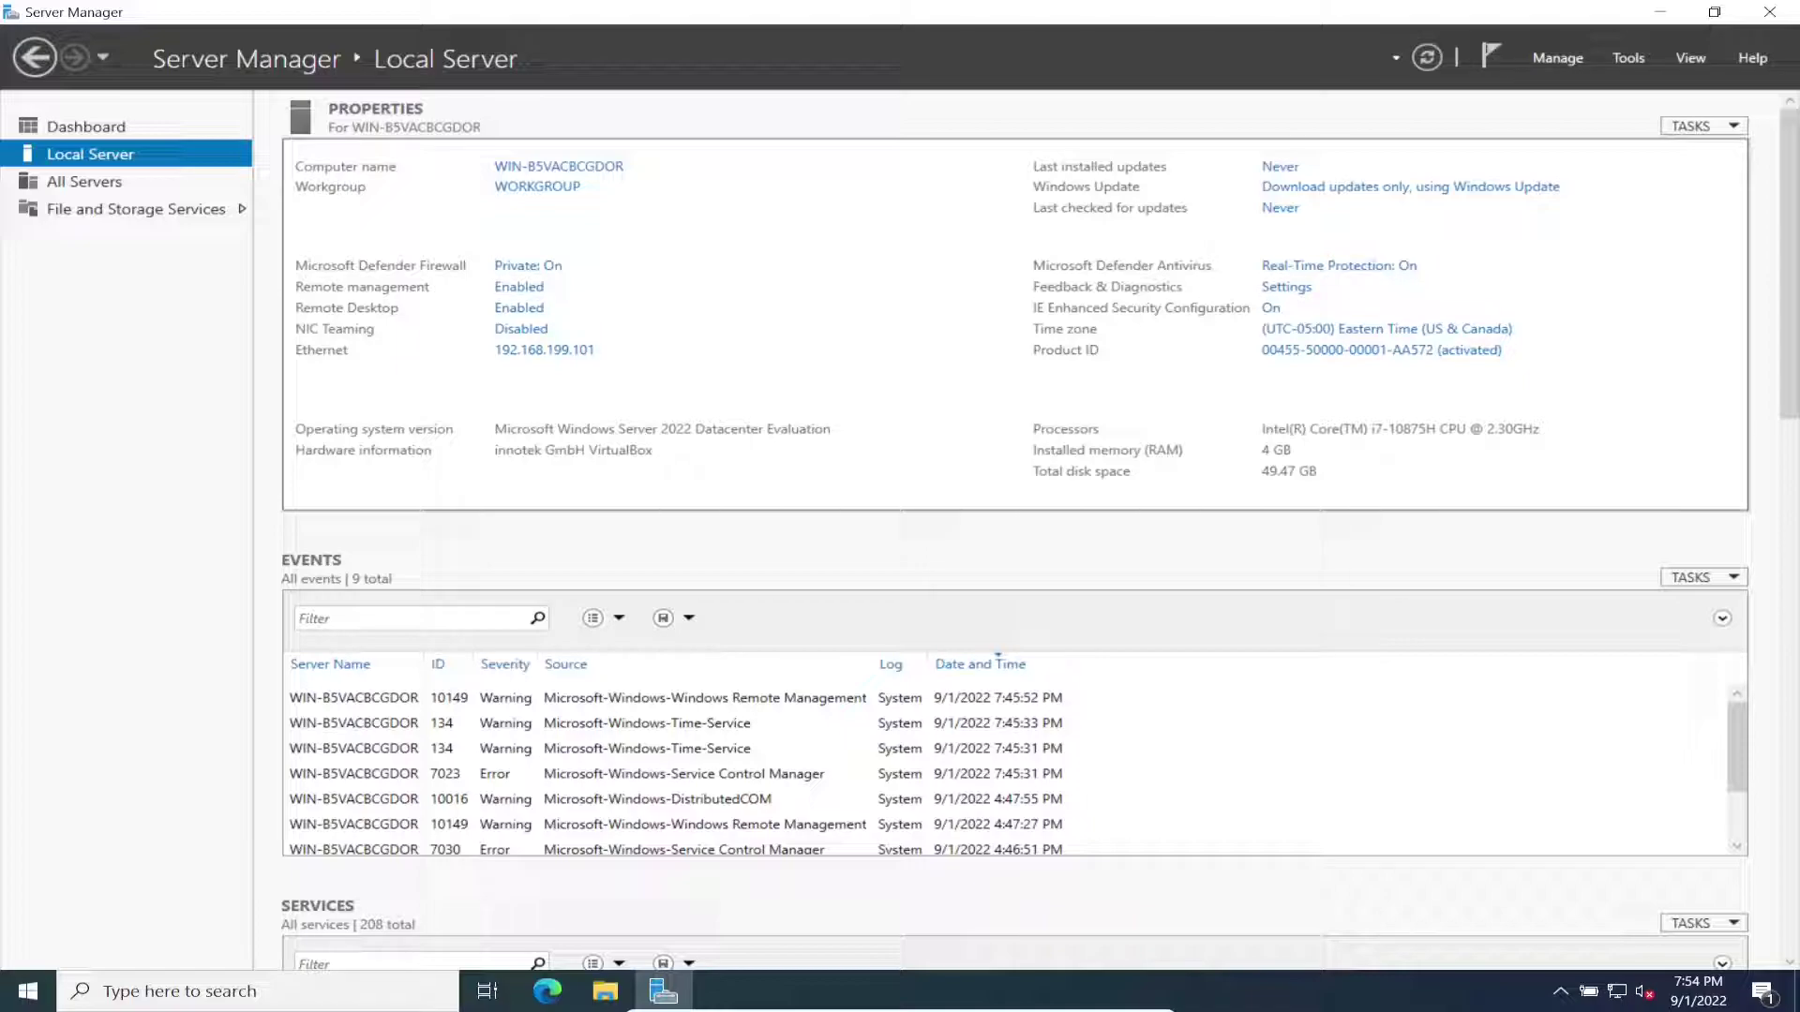
Step: Set IE Enhanced Security Configuration to Off for Administrators and Users
{"action": "left_click", "coordinate": [1270, 307]}
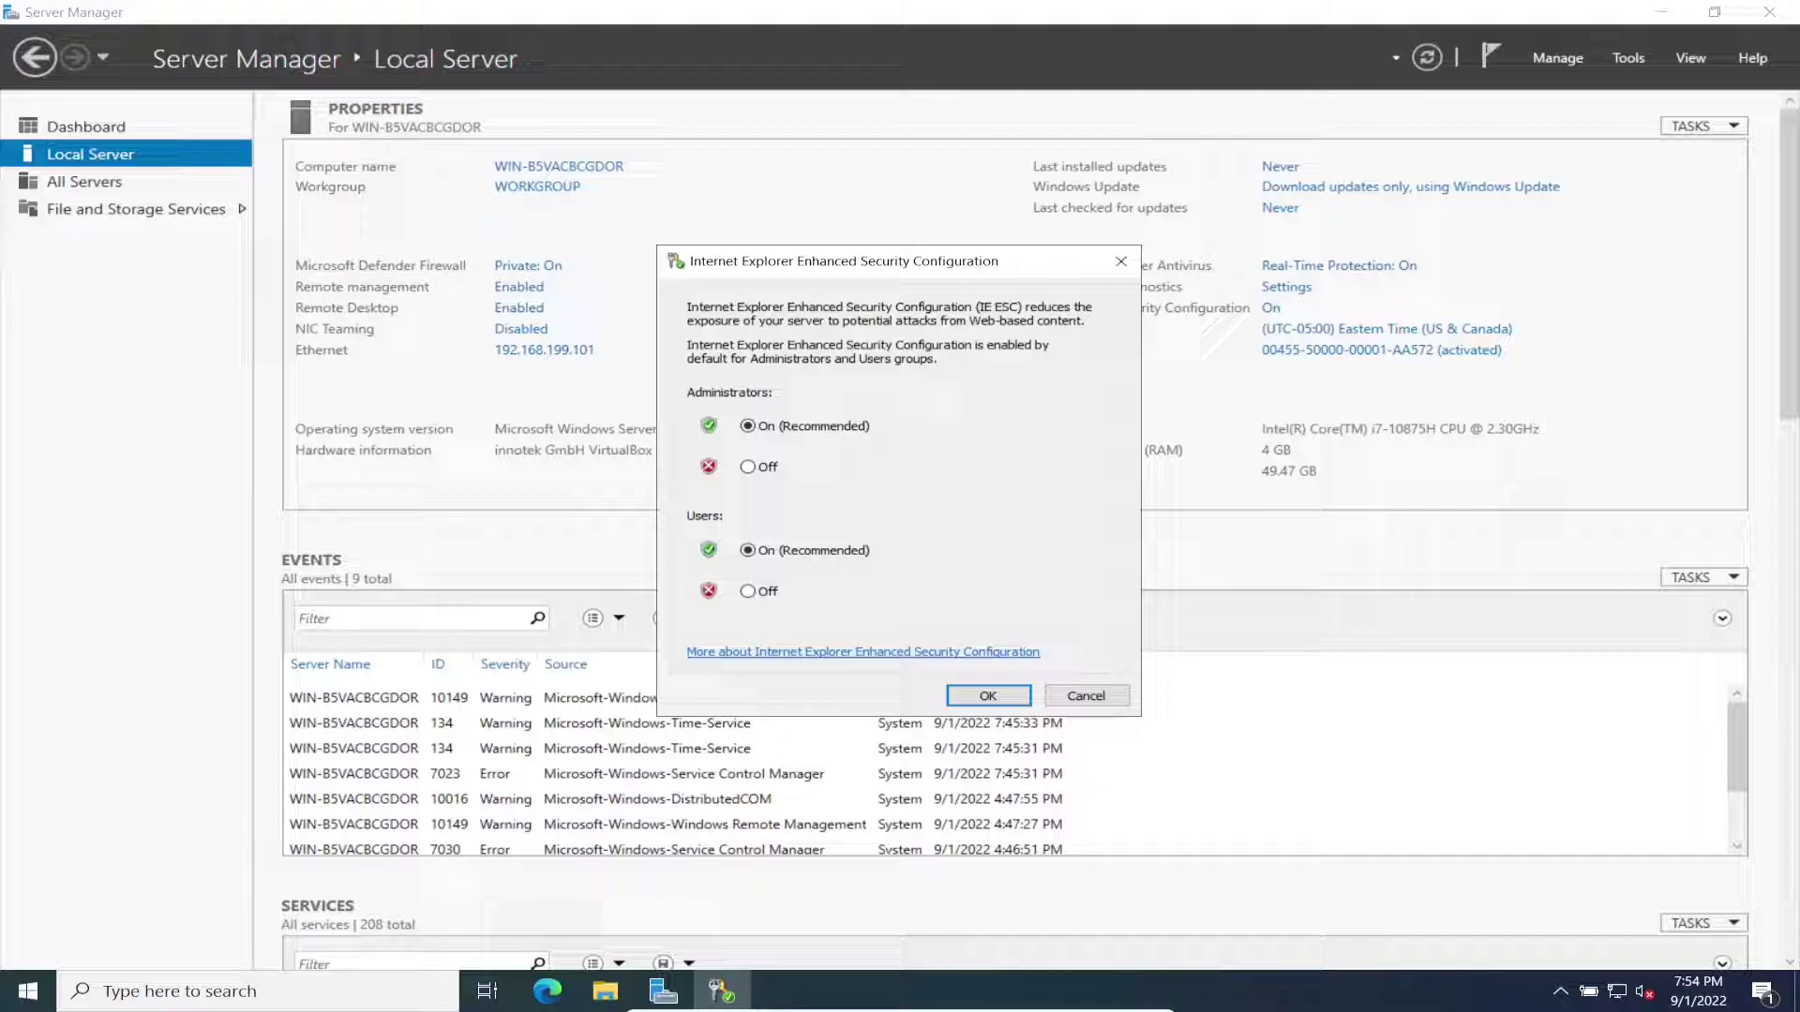
{"action": "left_click", "coordinate": [747, 467]}
{"action": "left_click", "coordinate": [747, 591]}
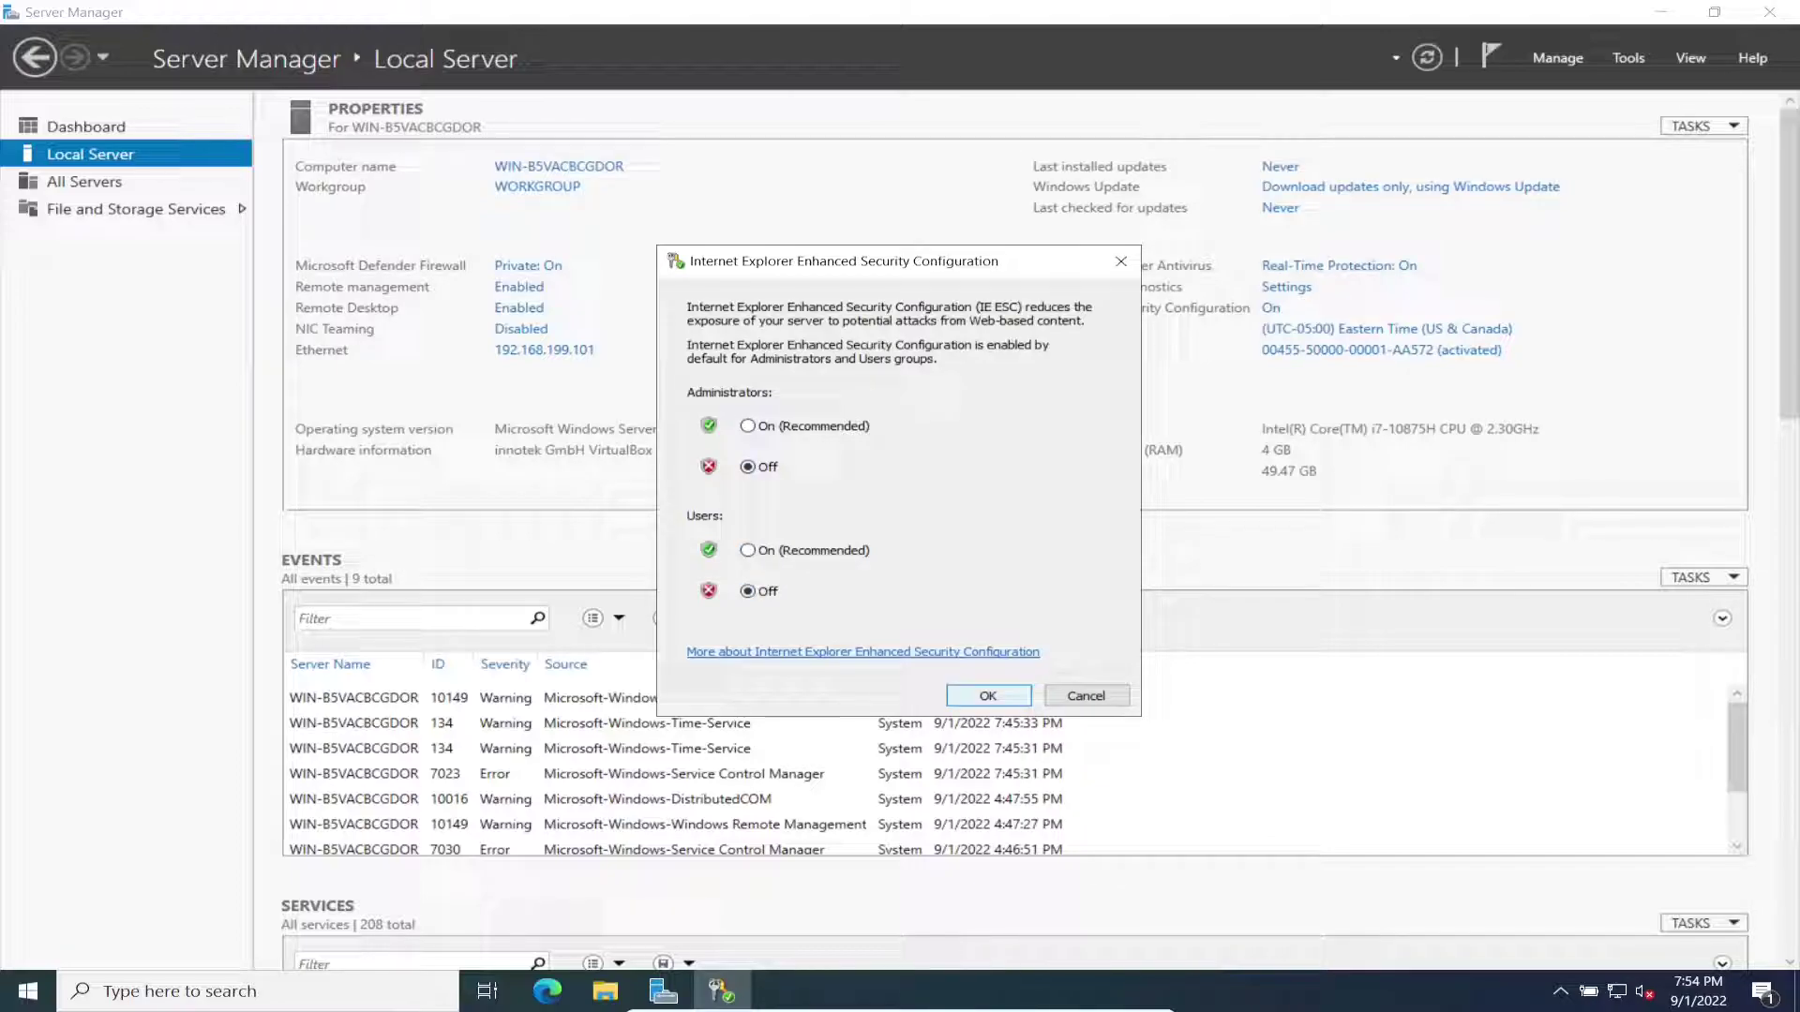
{"action": "key", "text": "Return"}
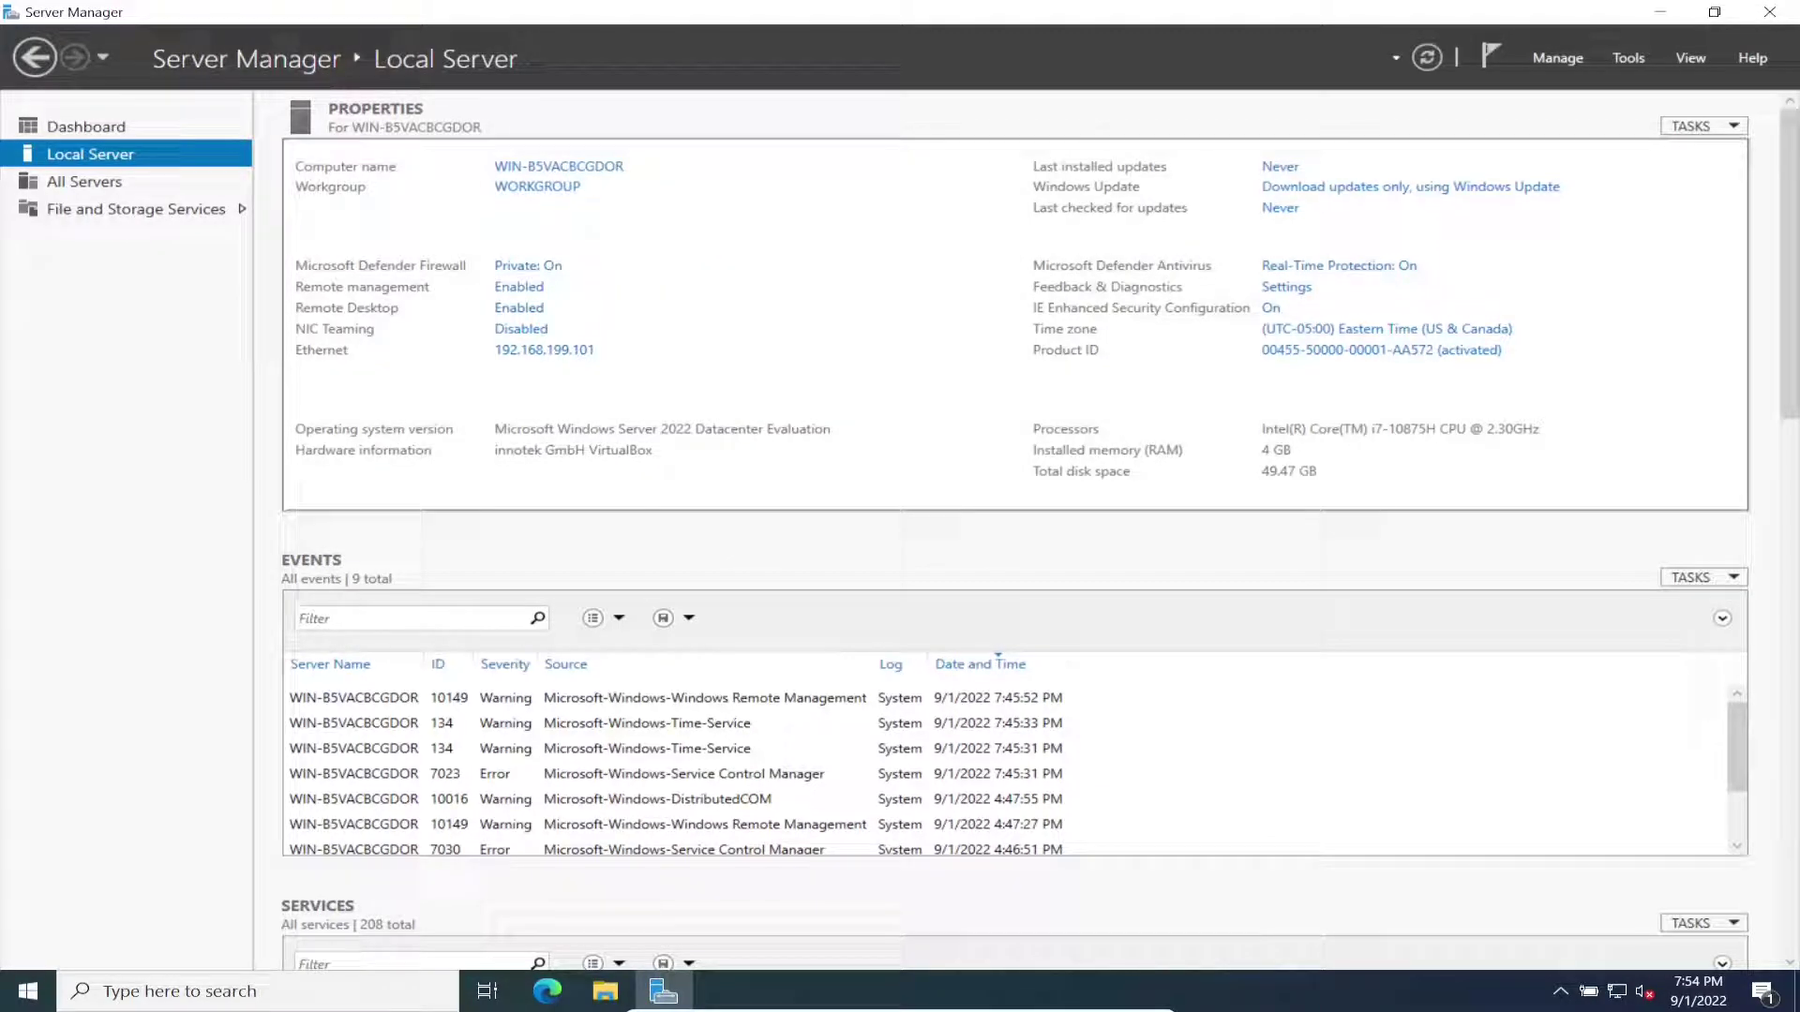
{"action": "key", "text": "super+x"}
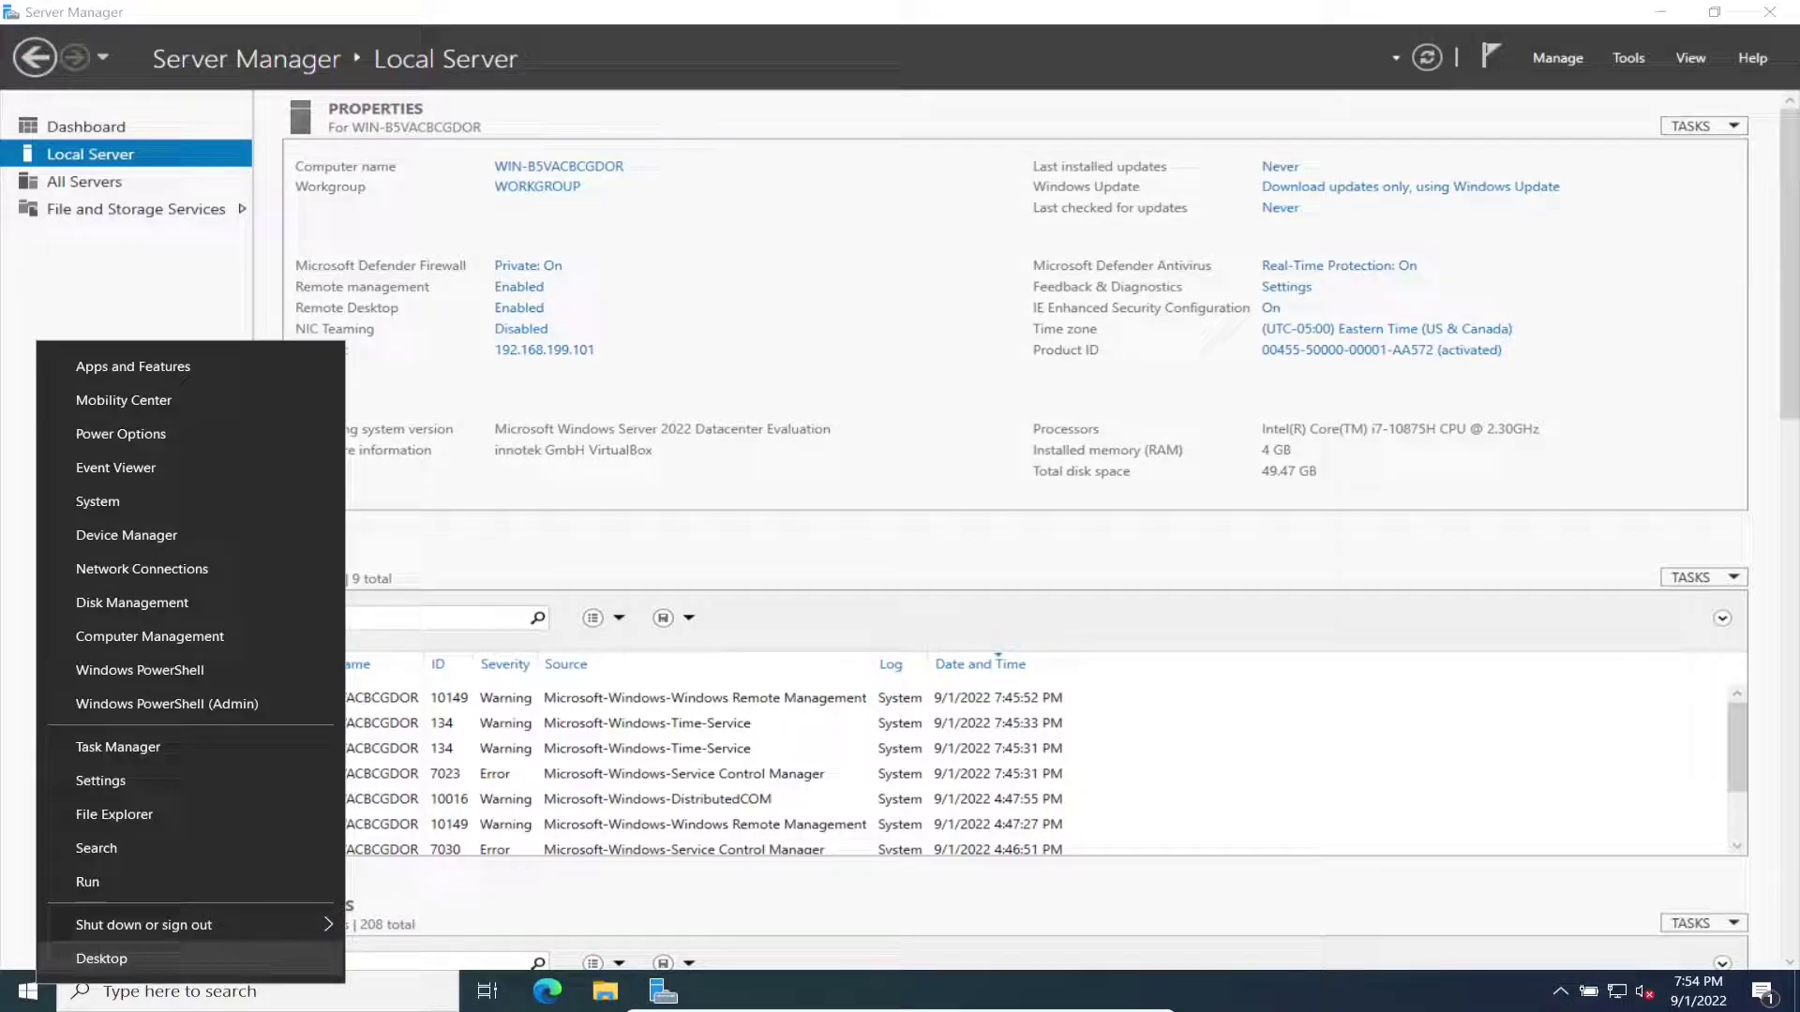
Step: Restart the server from the Win+X shut down options
{"action": "key", "text": "u"}
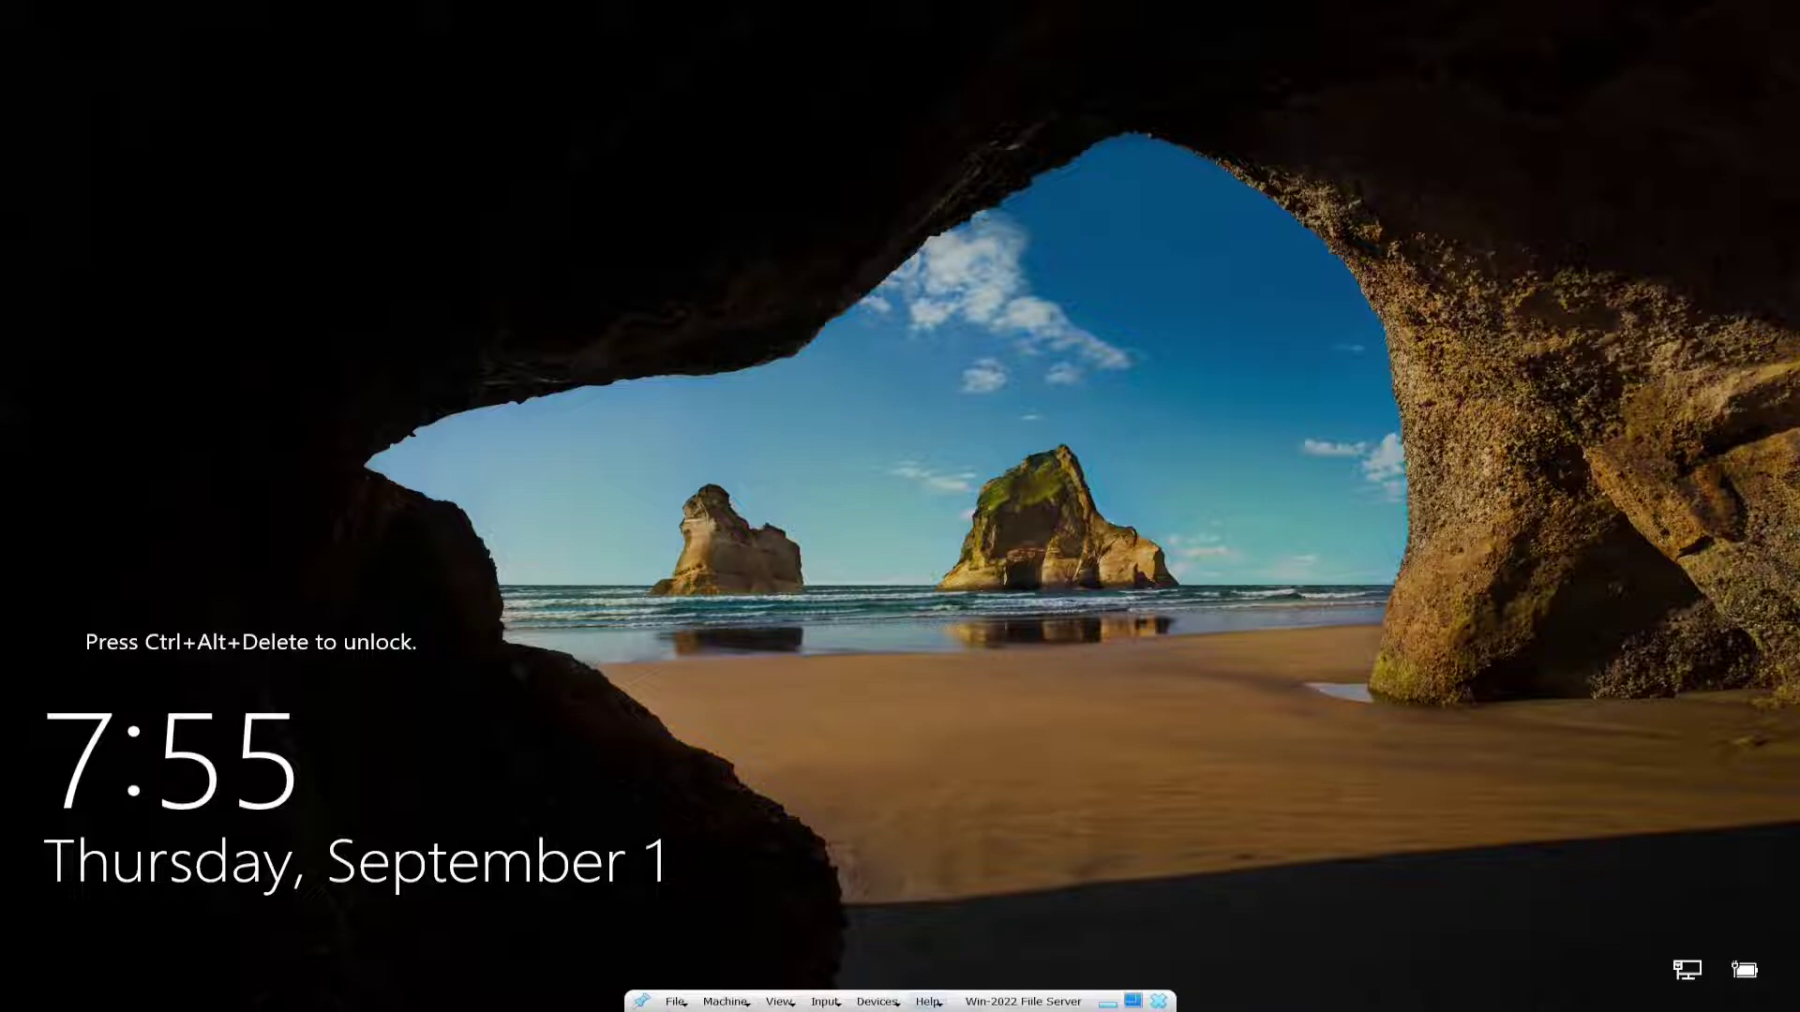
Step: Send Ctrl-Alt-Del to the VM and sign in as Administrator with the account password
{"action": "left_click", "coordinate": [825, 1001]}
{"action": "mouse_move", "coordinate": [864, 968]}
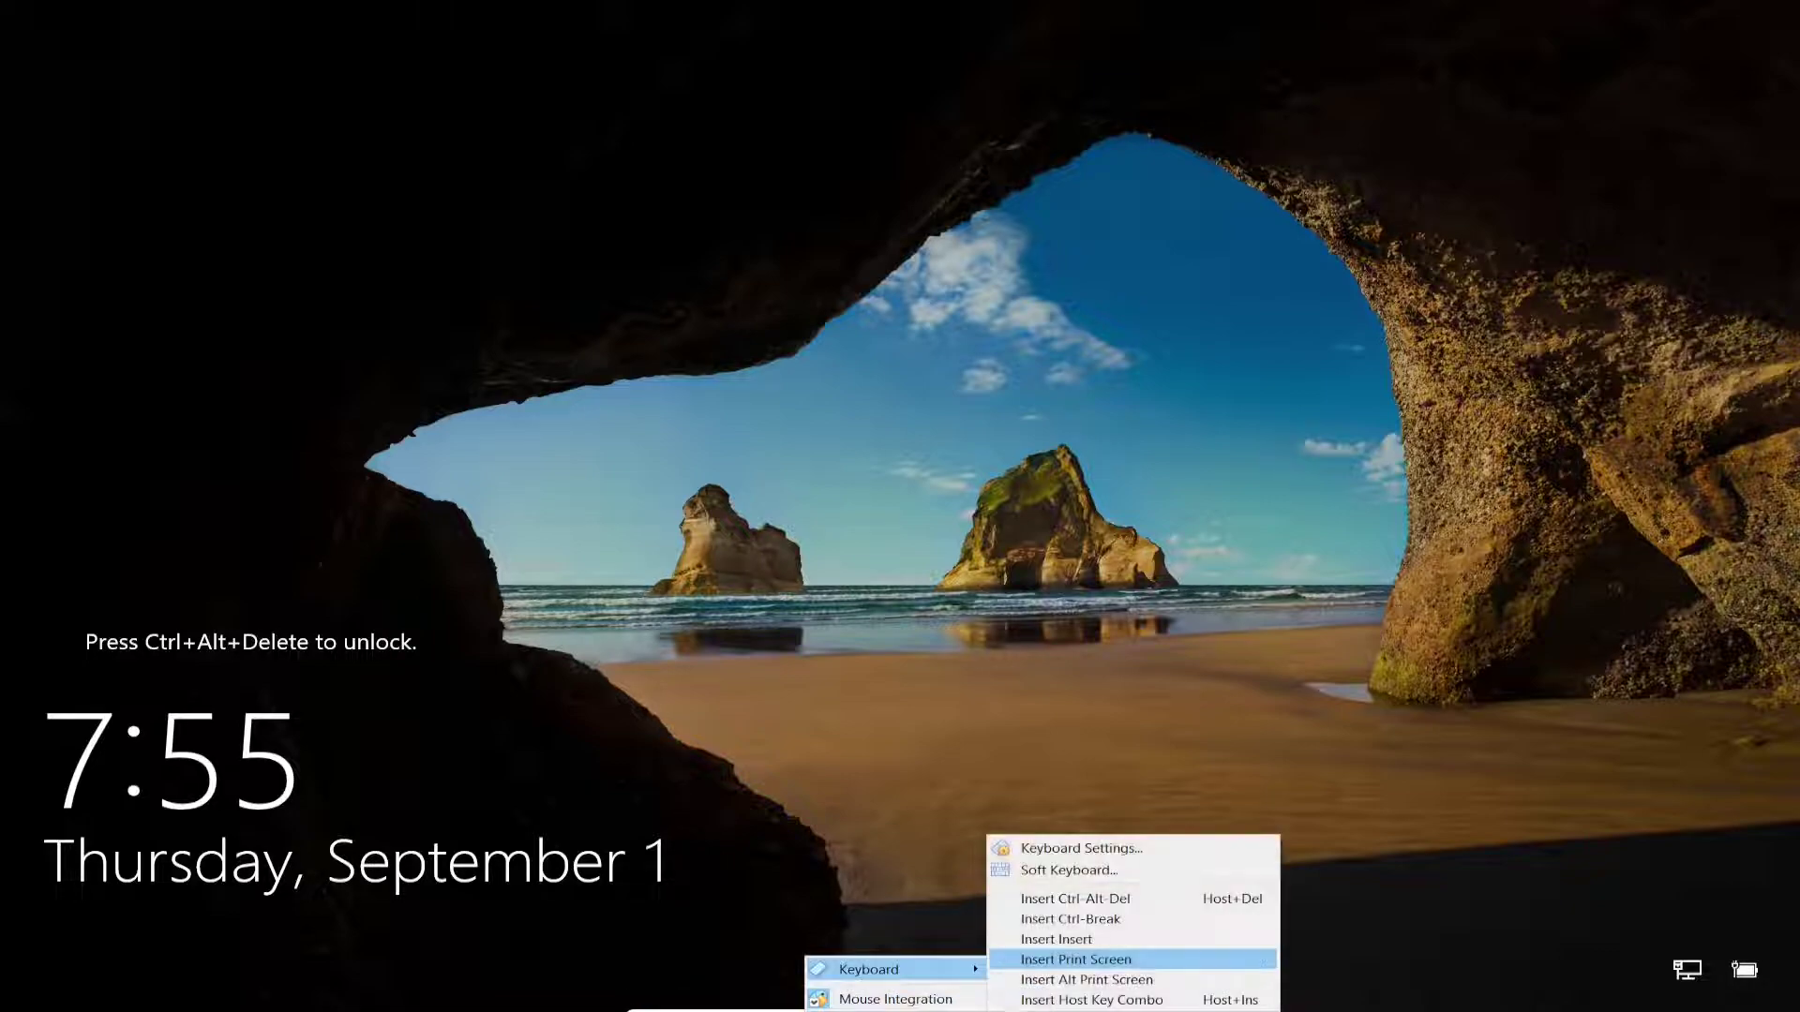
{"action": "left_click", "coordinate": [1068, 900]}
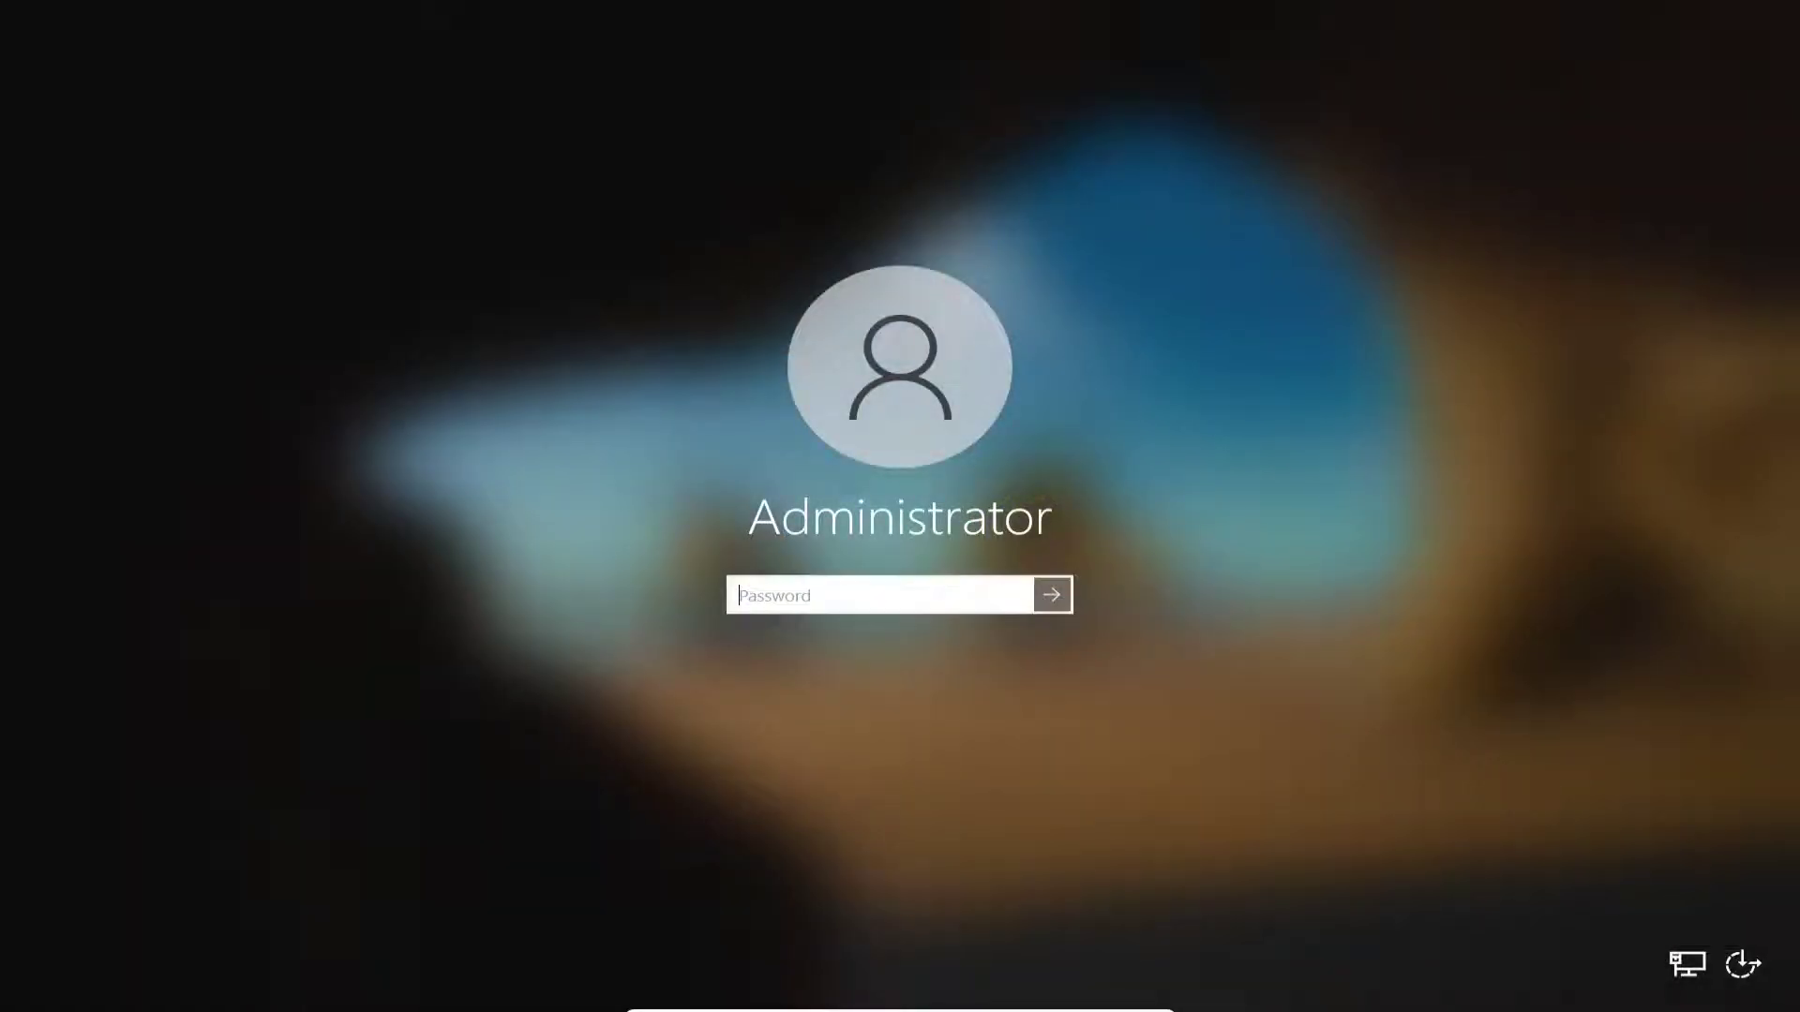
{"action": "type", "text": "**************"}
{"action": "key", "text": "Return"}
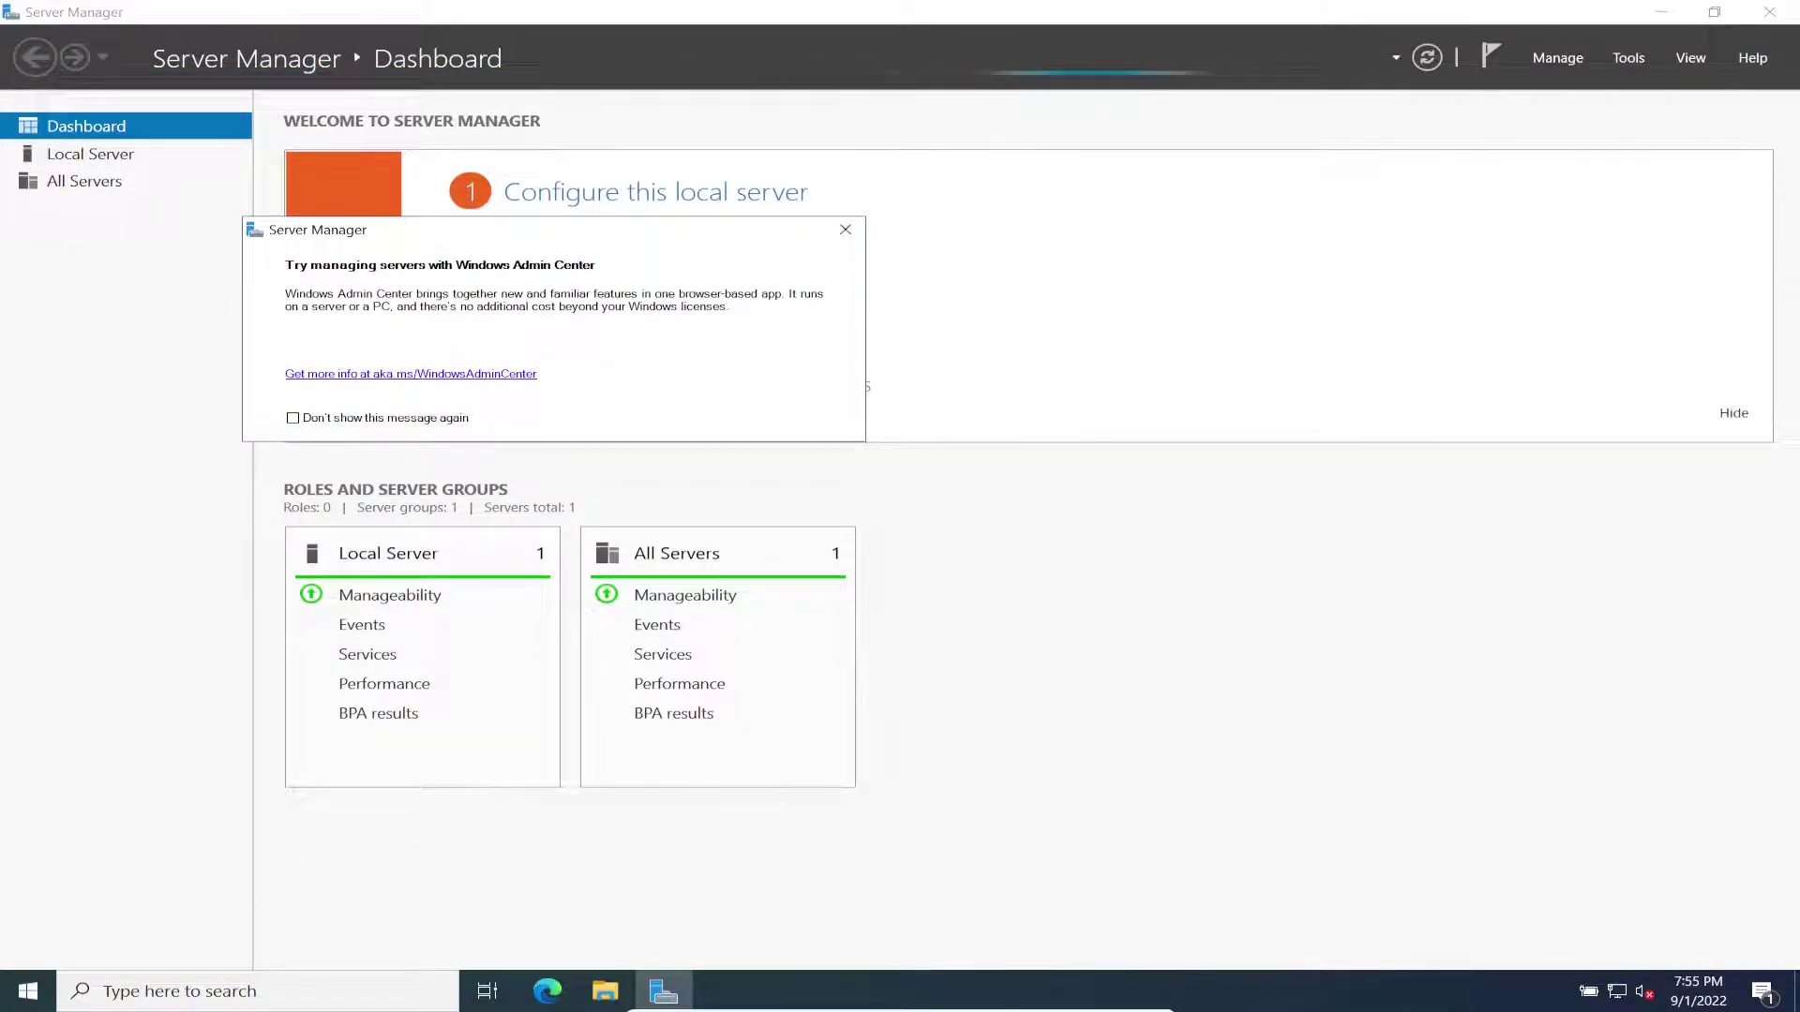
Step: Dismiss the Admin Center notice and verify the name WIN22-FS01 in System Properties, cancelling unchanged
{"action": "left_click", "coordinate": [844, 229]}
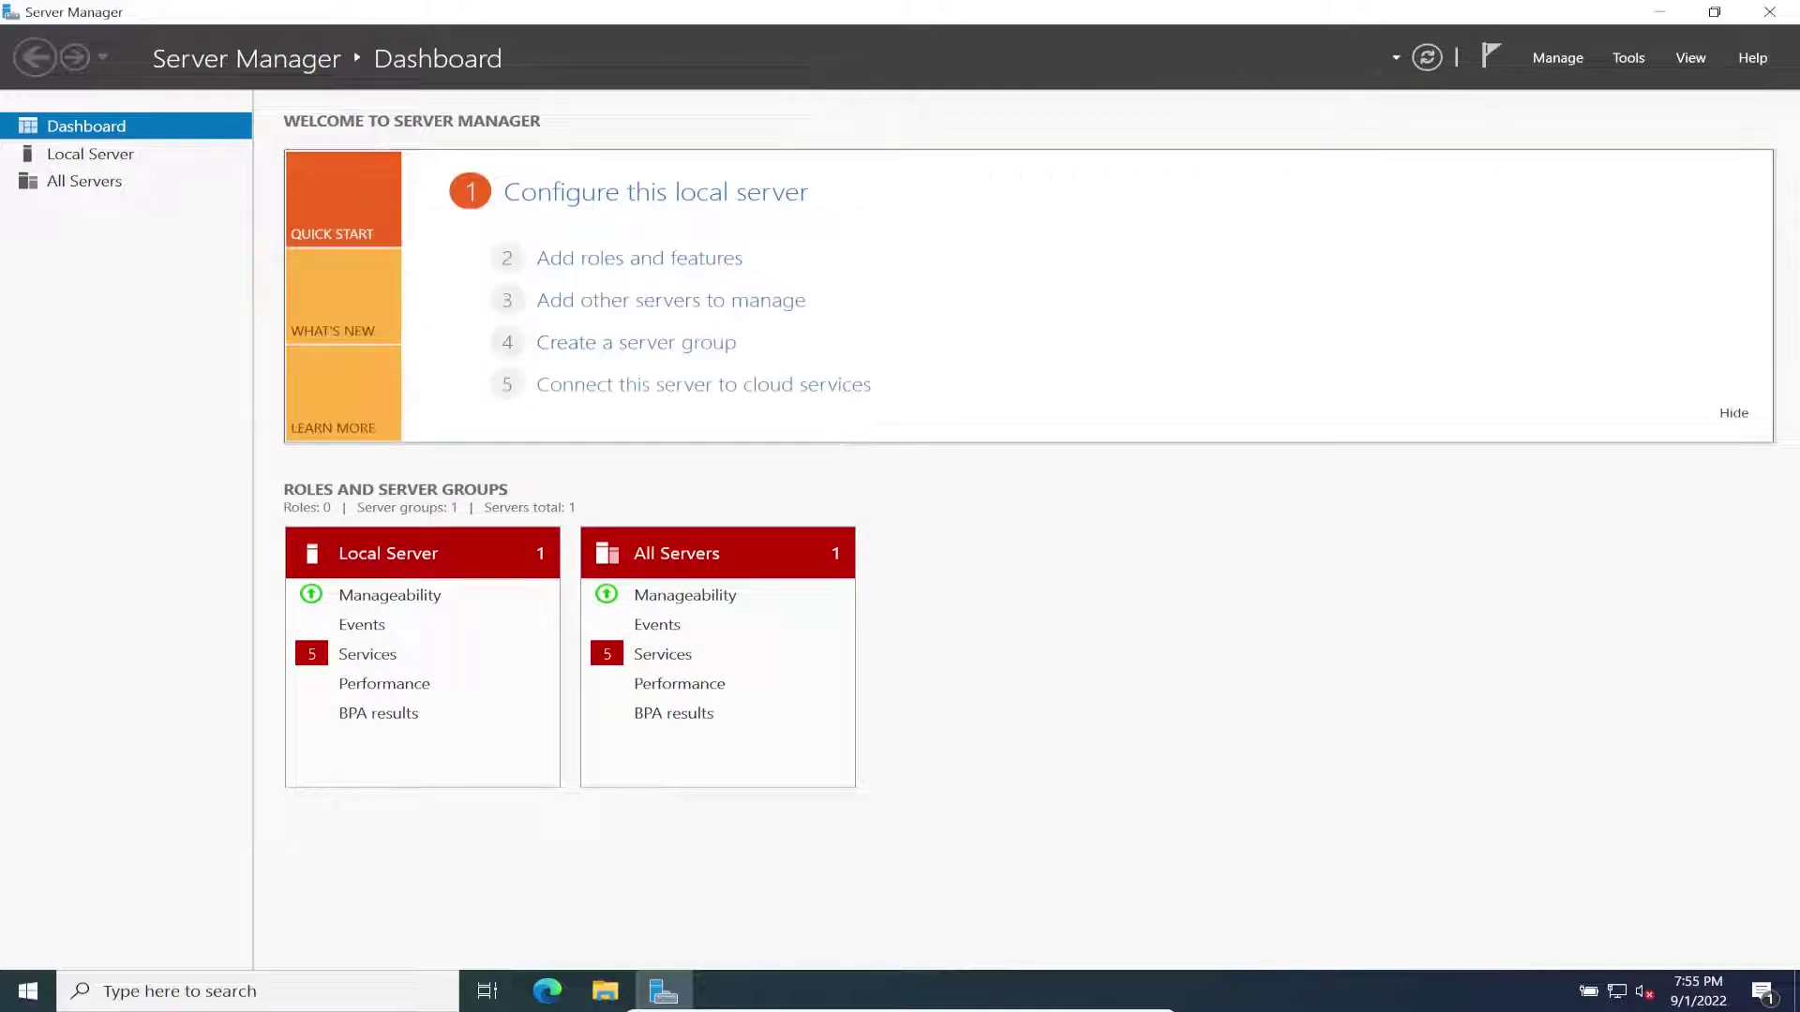
{"action": "left_click", "coordinate": [90, 154]}
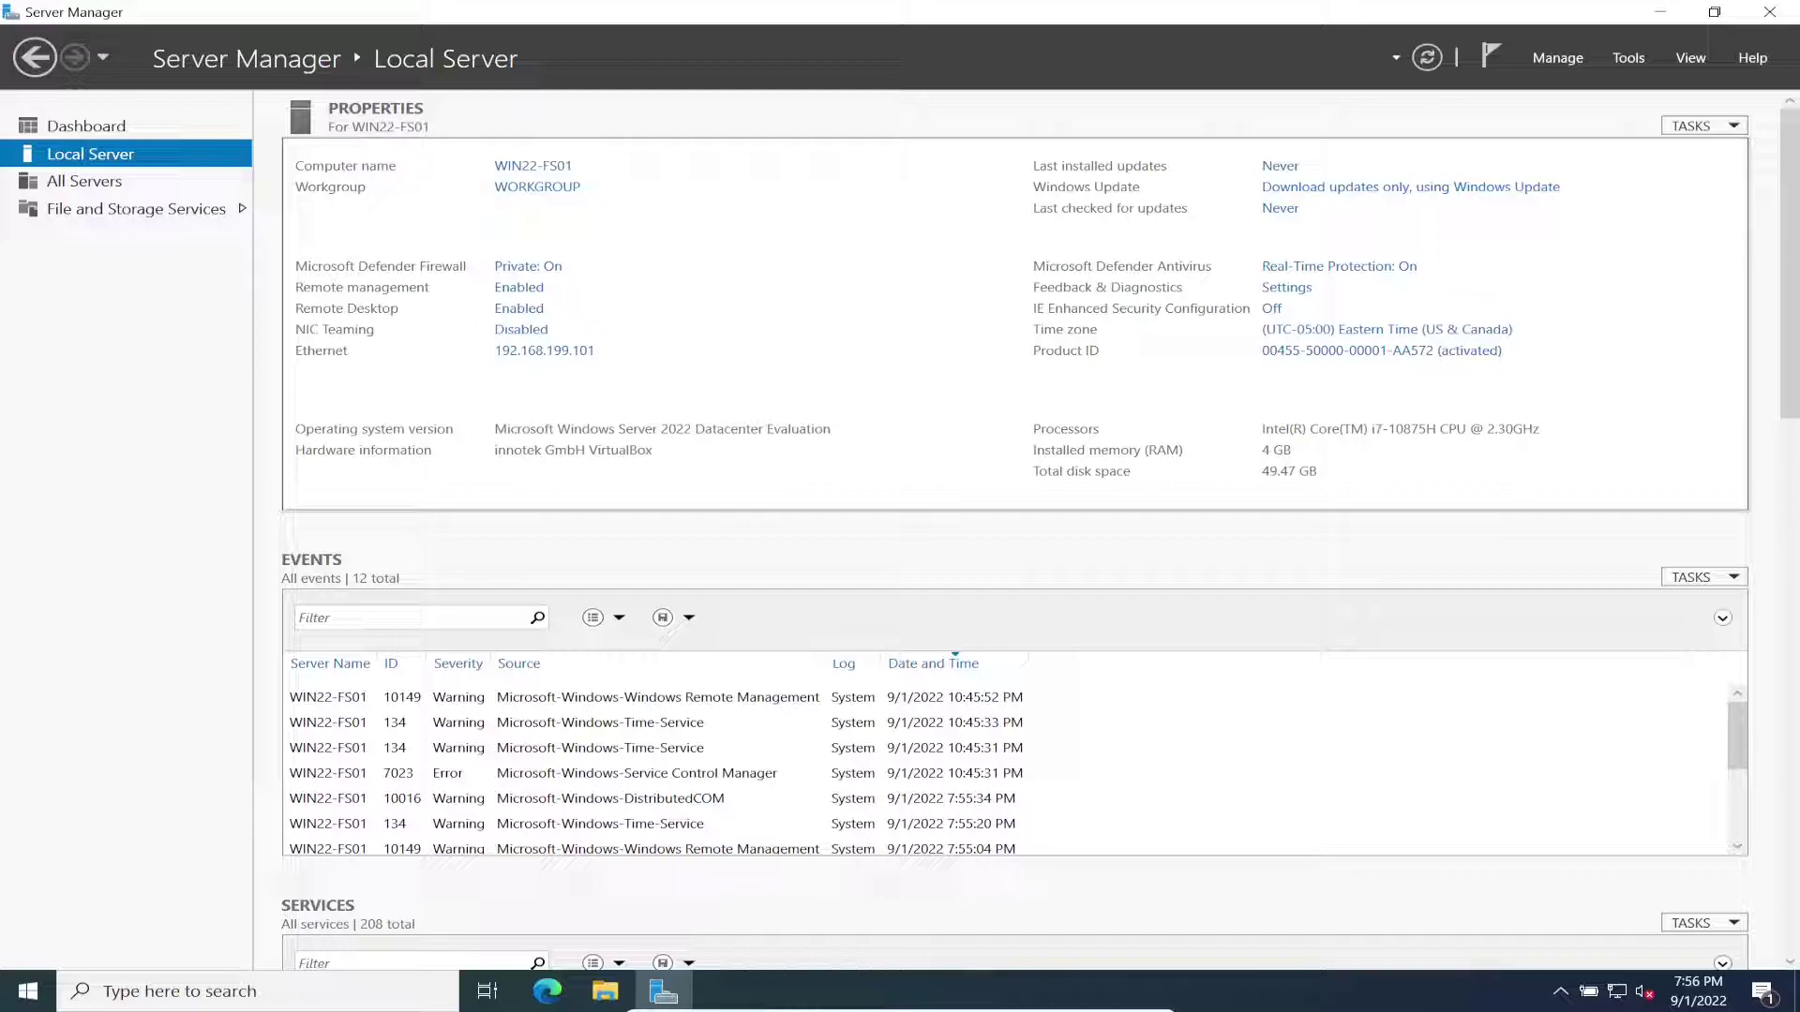
{"action": "left_click", "coordinate": [537, 187]}
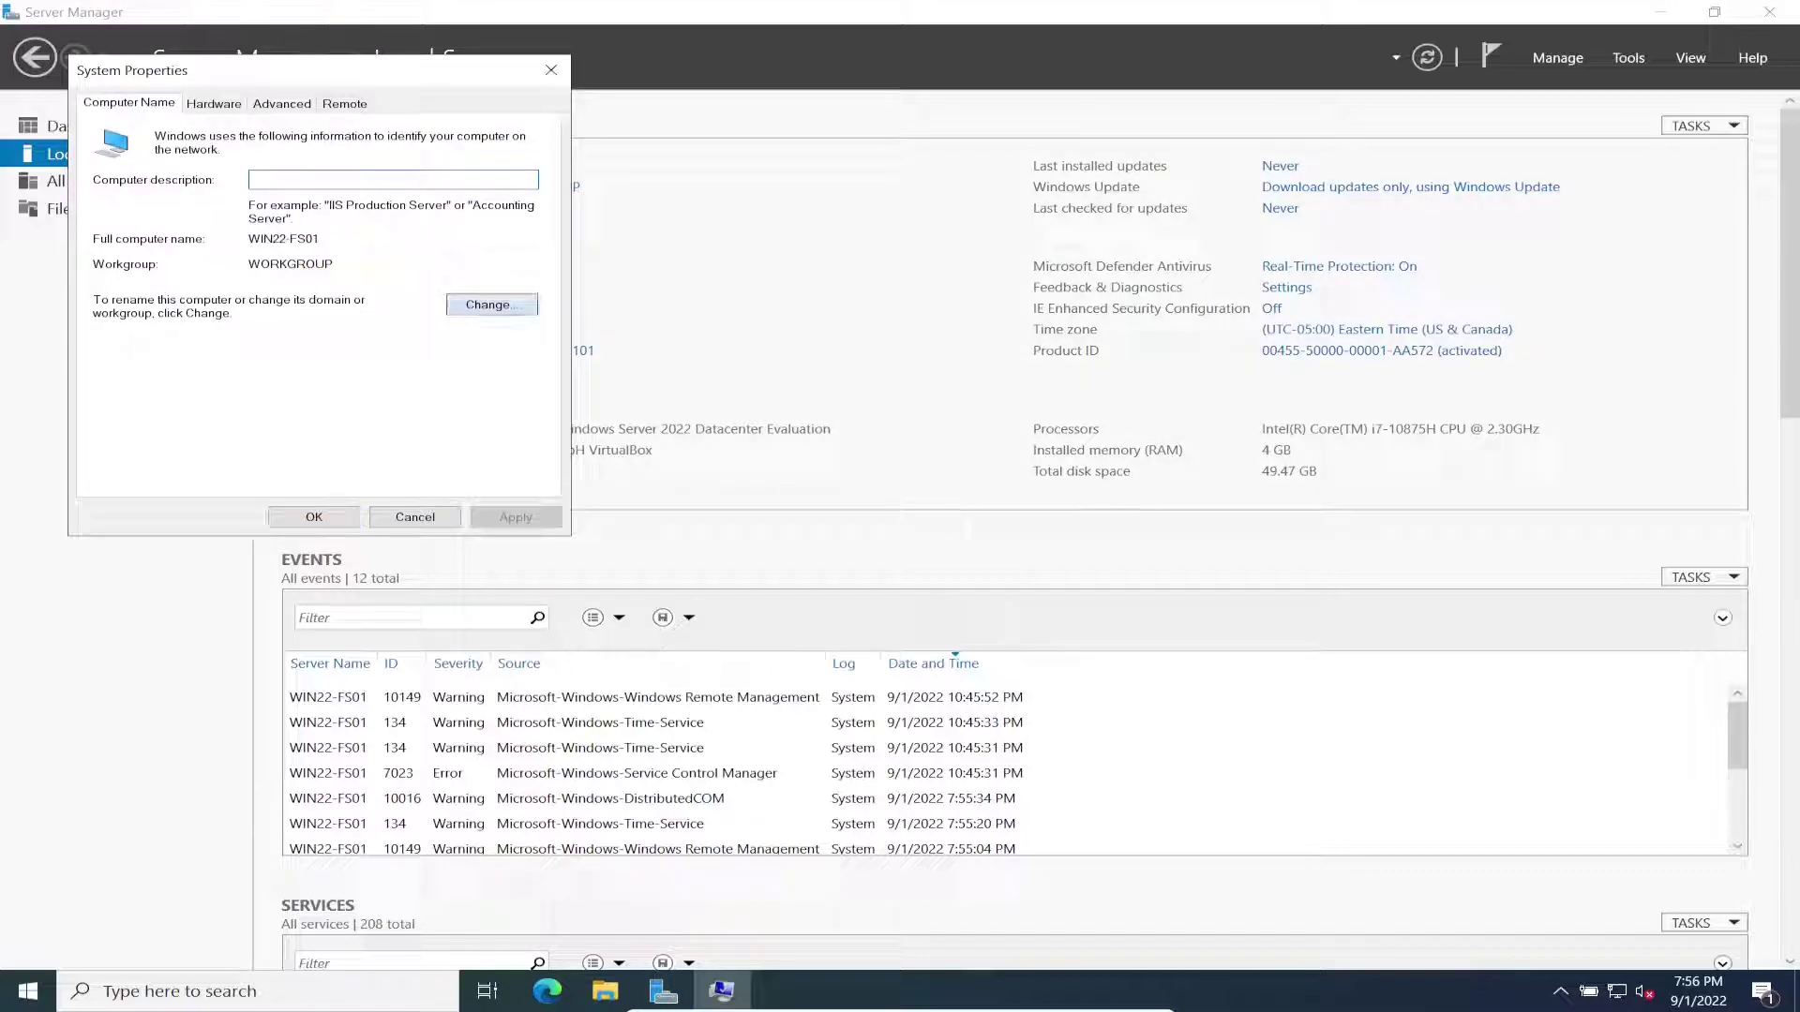
{"action": "left_click", "coordinate": [459, 304]}
{"action": "left_click_drag", "start_coordinate": [282, 92], "coordinate": [486, 117]}
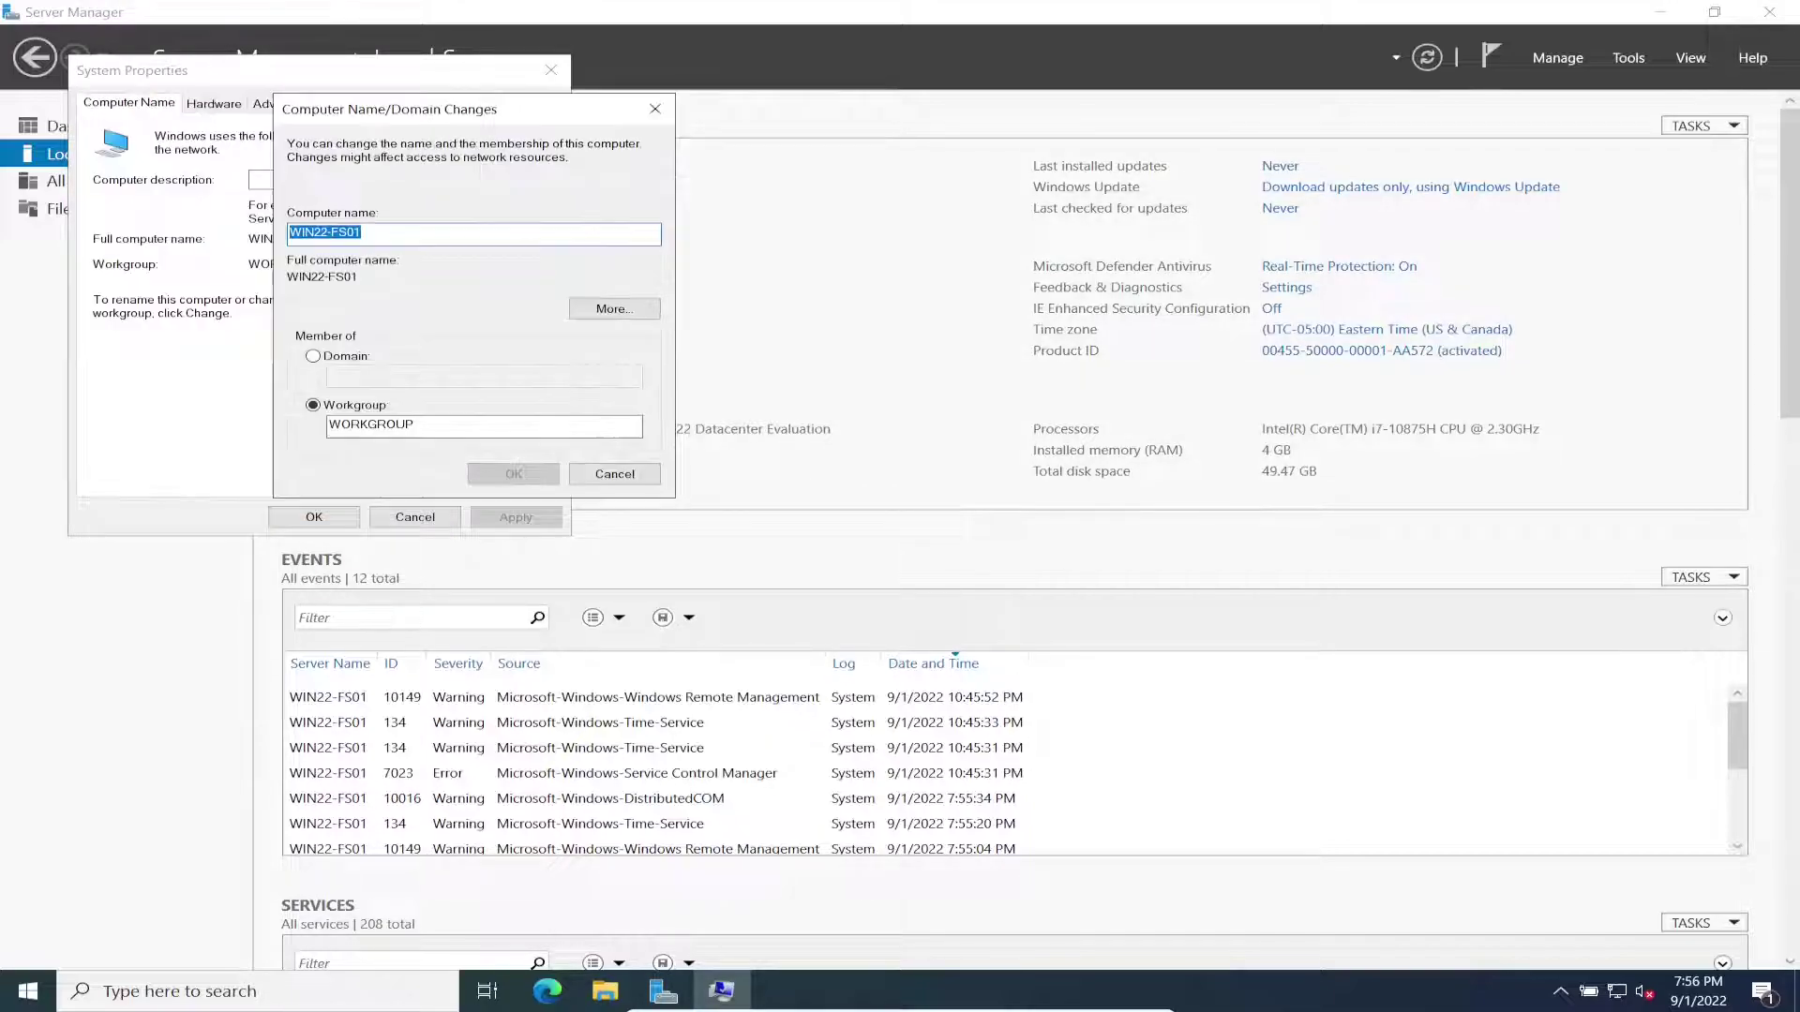
{"action": "left_click", "coordinate": [614, 474]}
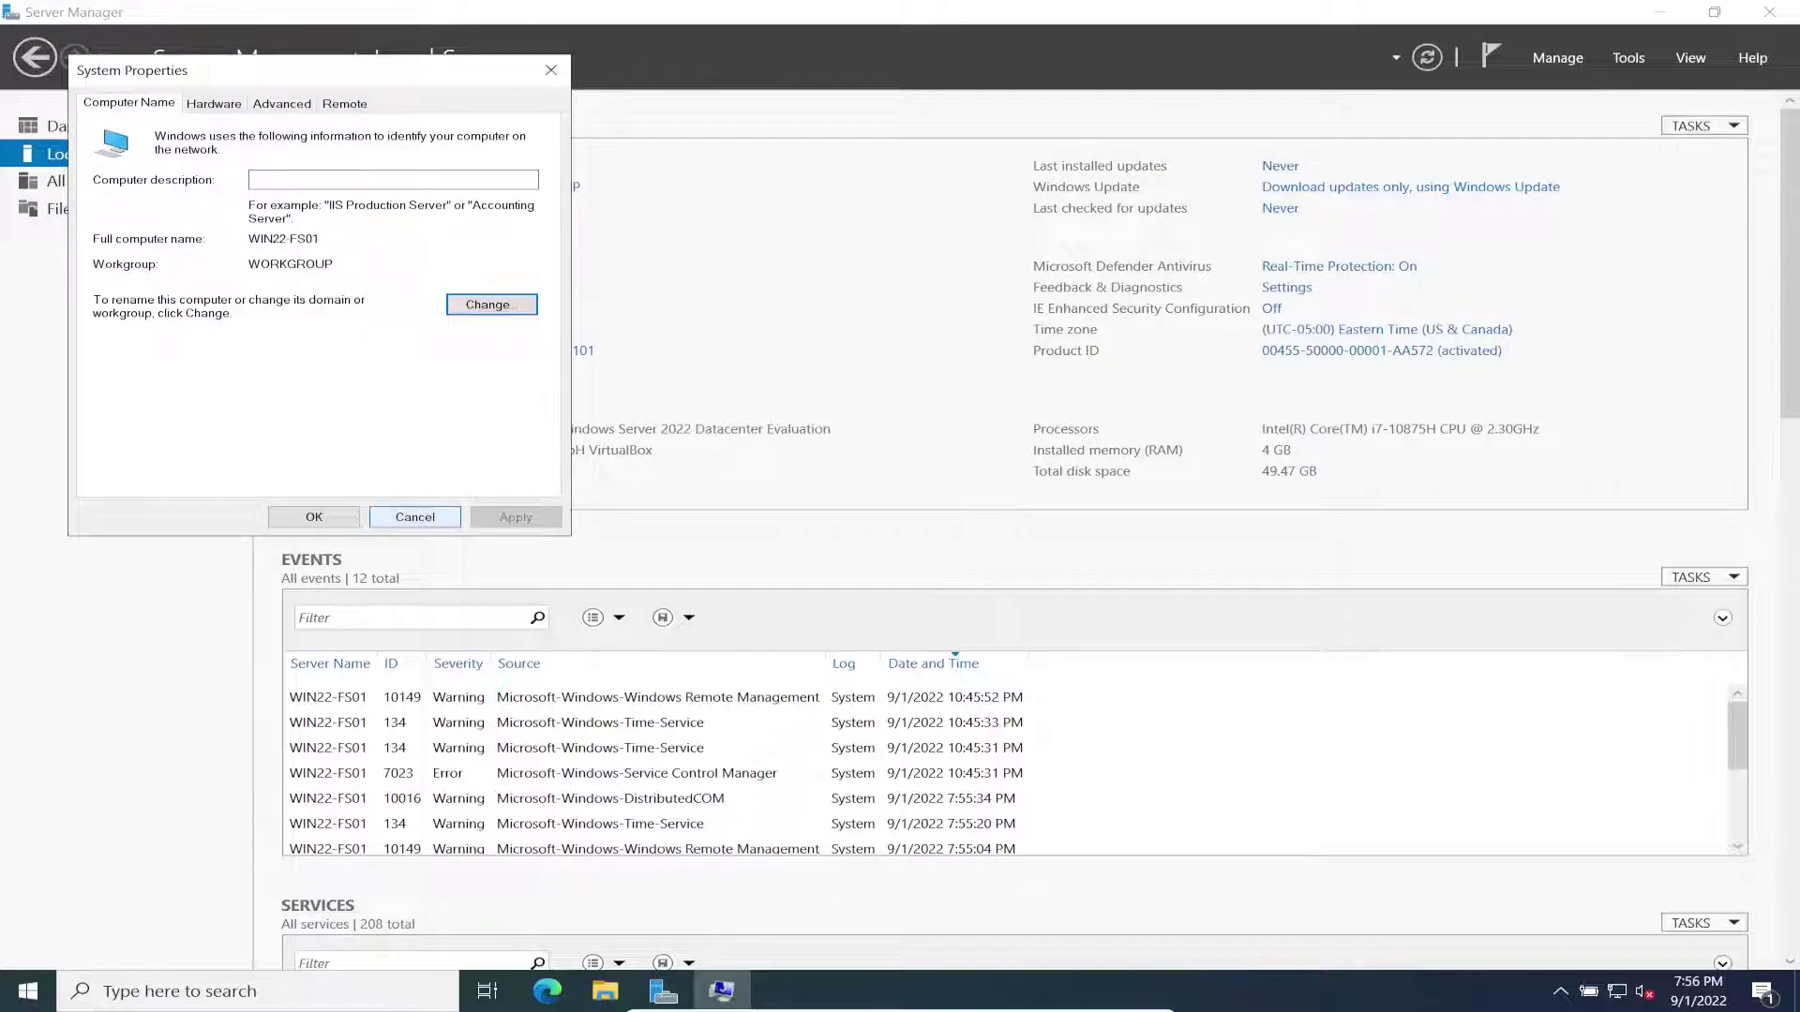
{"action": "left_click", "coordinate": [414, 516]}
Step: Launch Windows PowerShell from the Start search
{"action": "left_click", "coordinate": [178, 990]}
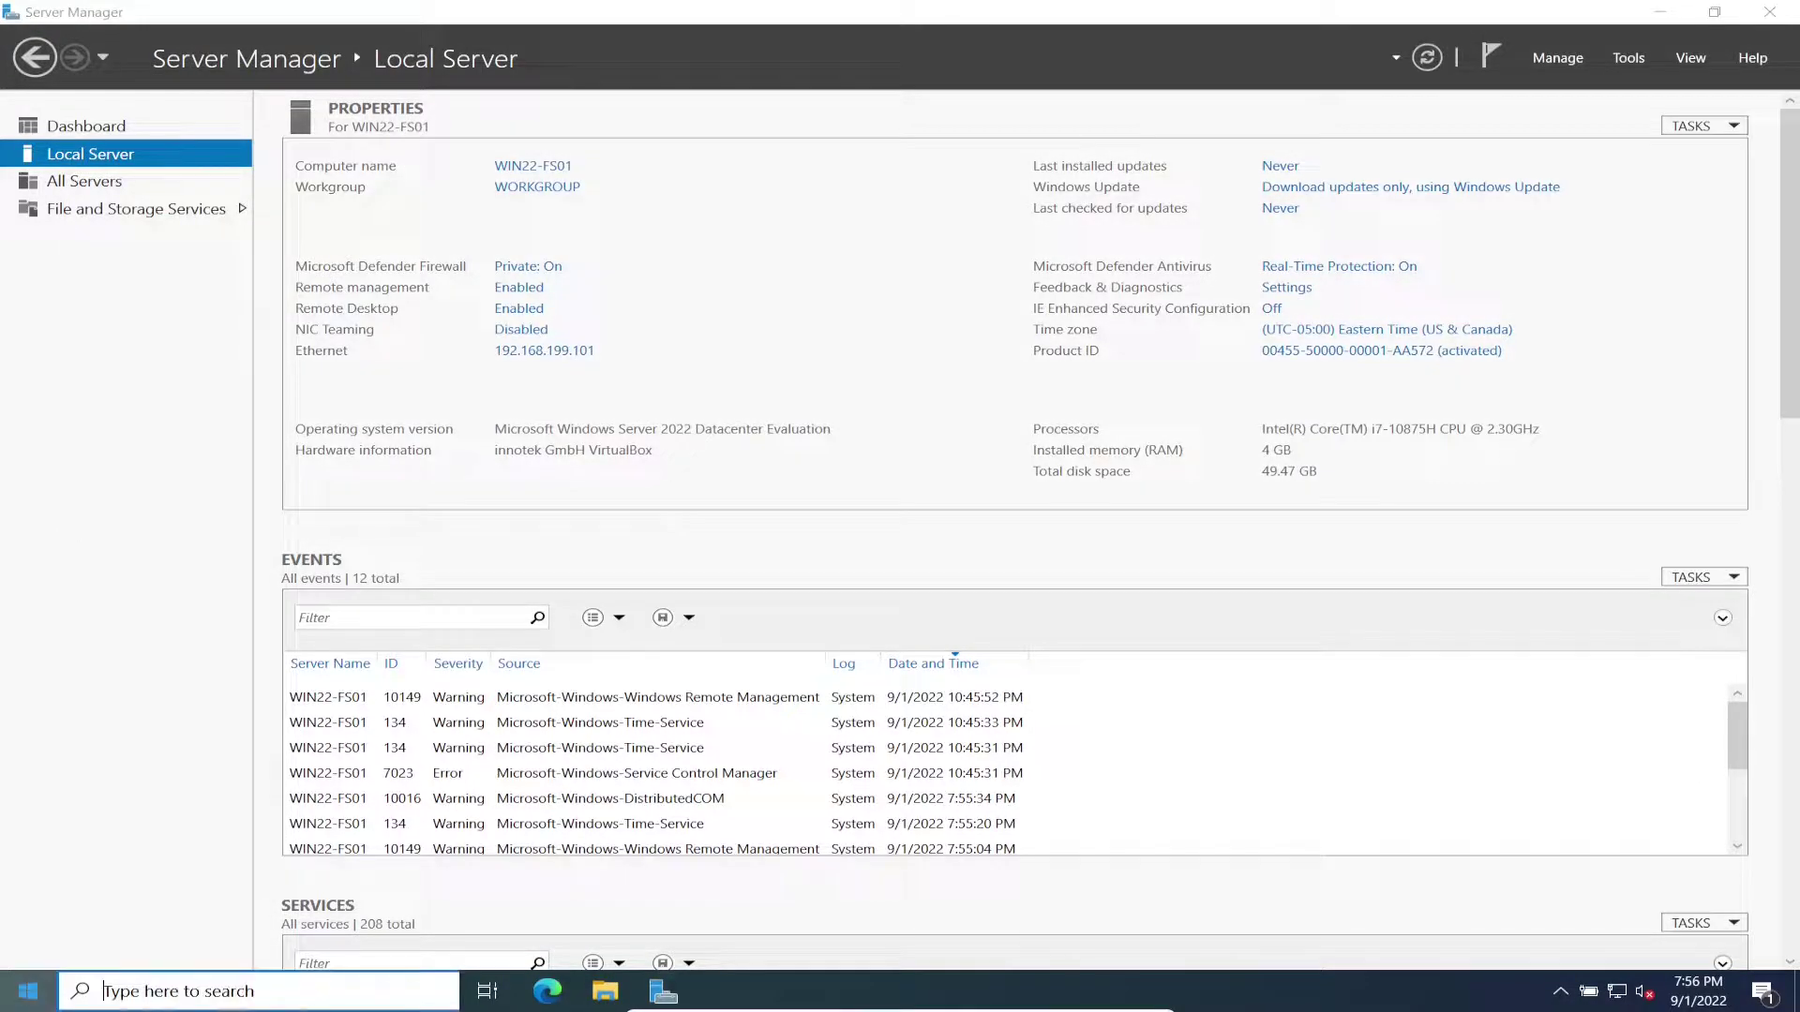
{"action": "key", "text": "super"}
{"action": "type", "text": "power"}
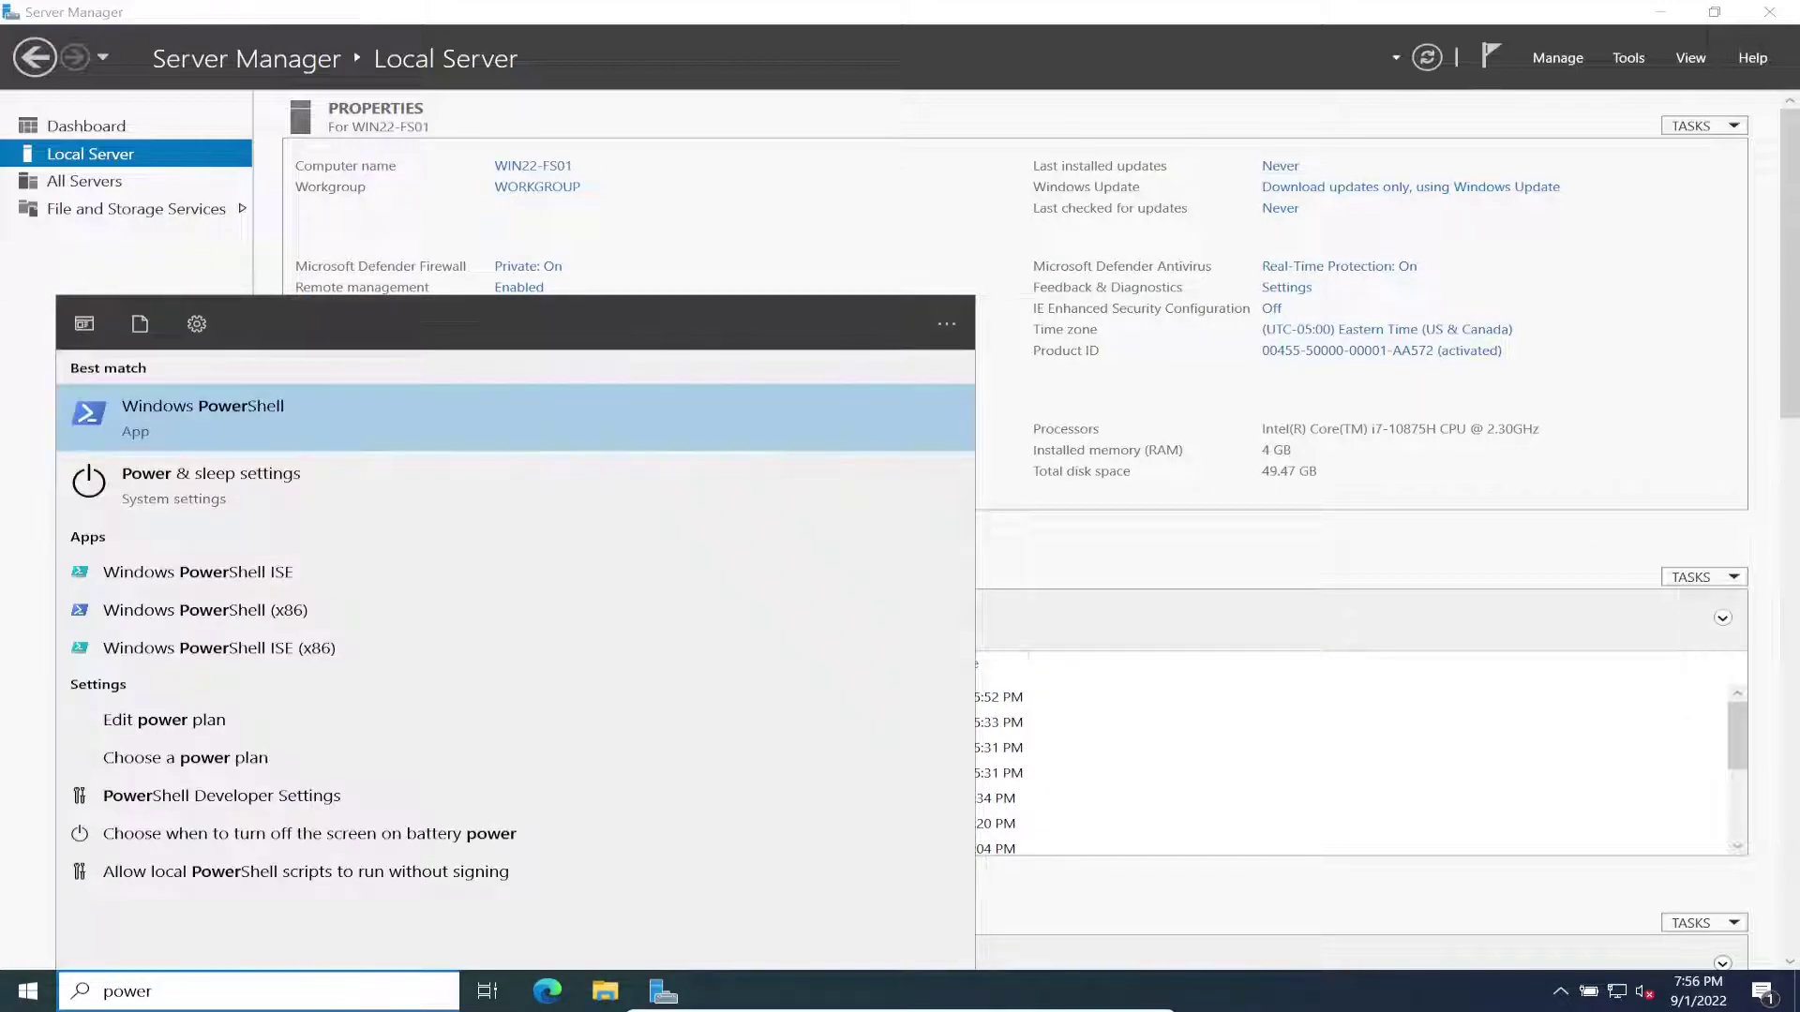
{"action": "key", "text": "Return"}
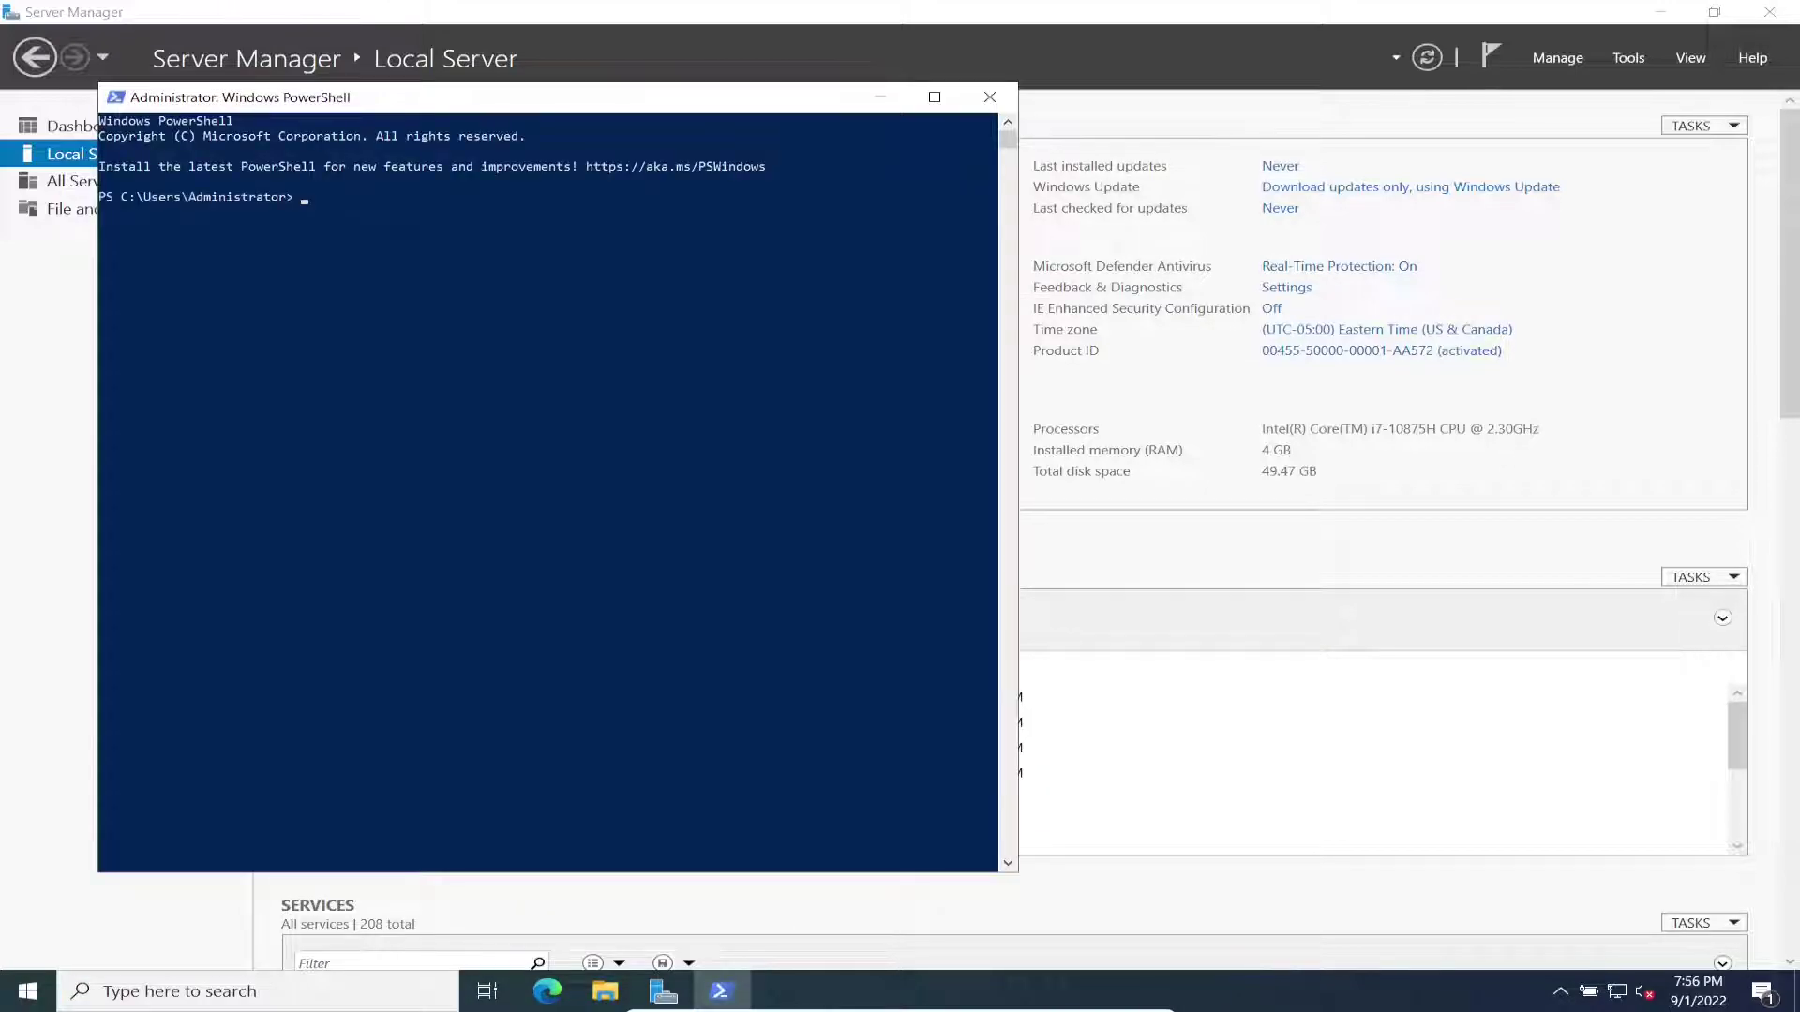
{"action": "scroll", "coordinate": [642, 480], "scroll_direction": "up", "scroll_amount": 3, "text": "ctrl"}
{"action": "left_click", "coordinate": [642, 480]}
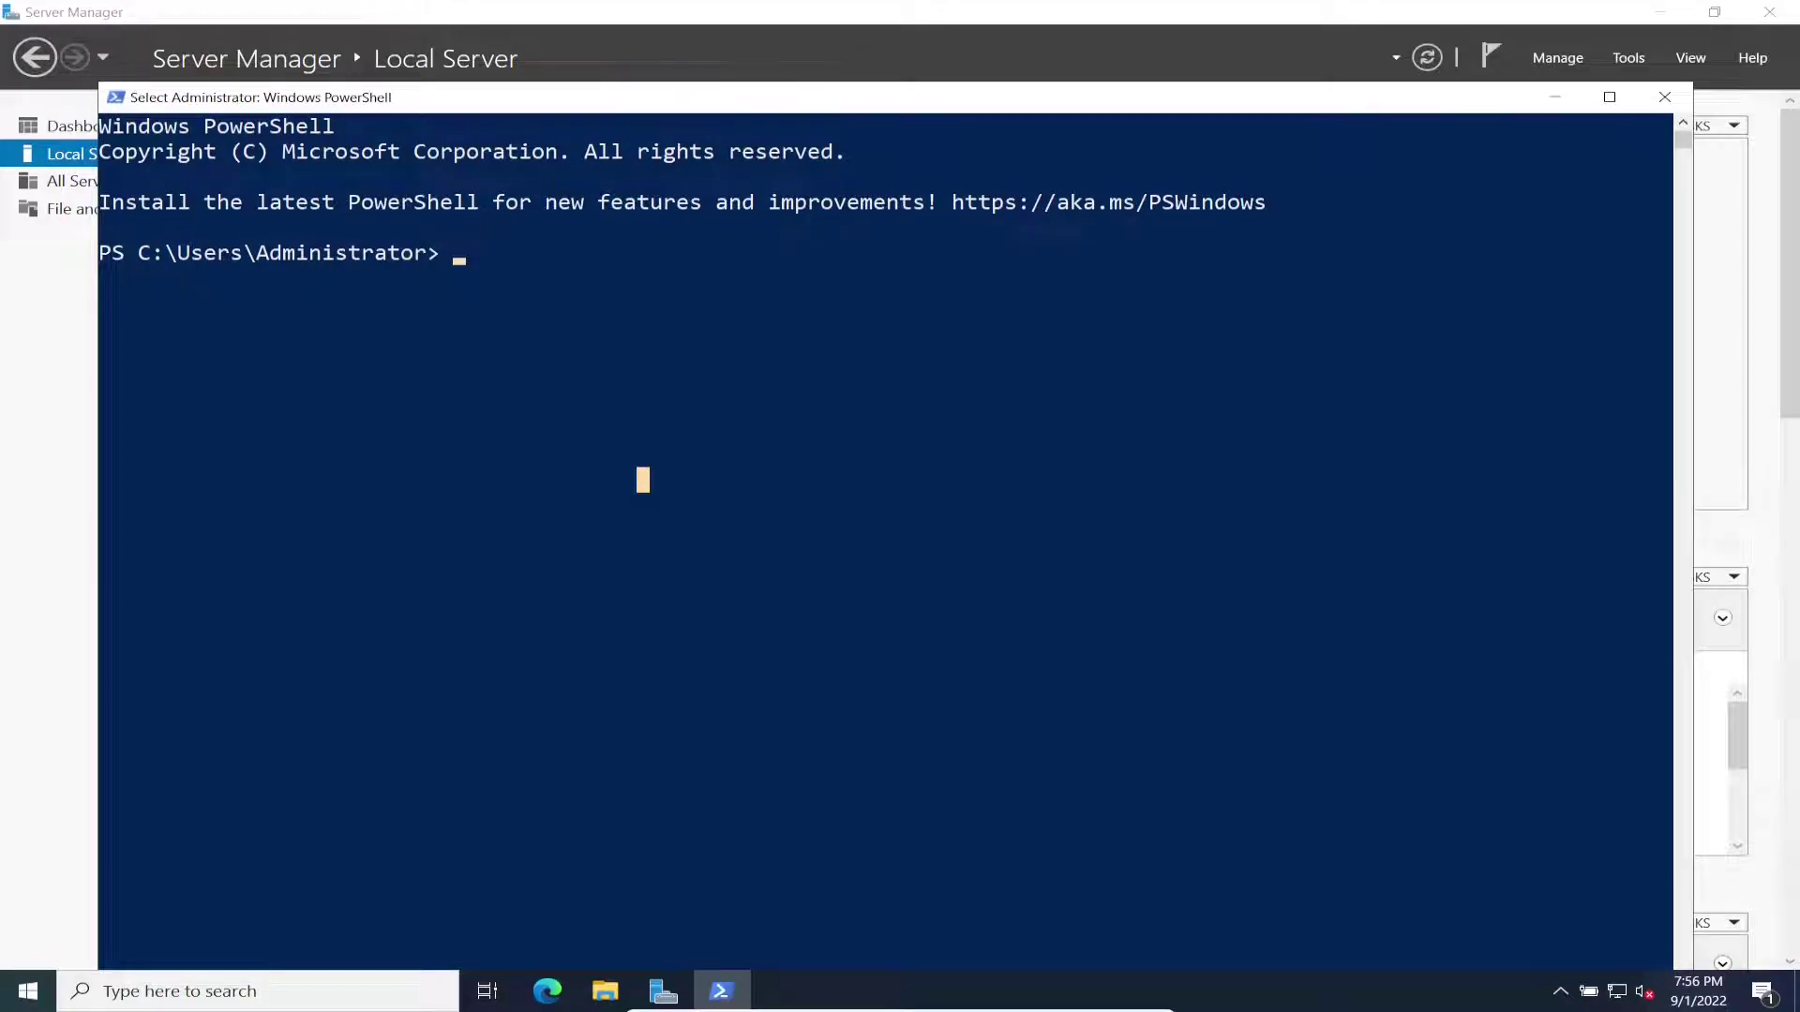
{"action": "key", "text": "Escape"}
Step: Ping the domain controller at 192.168.199.100
{"action": "type", "text": "ping"}
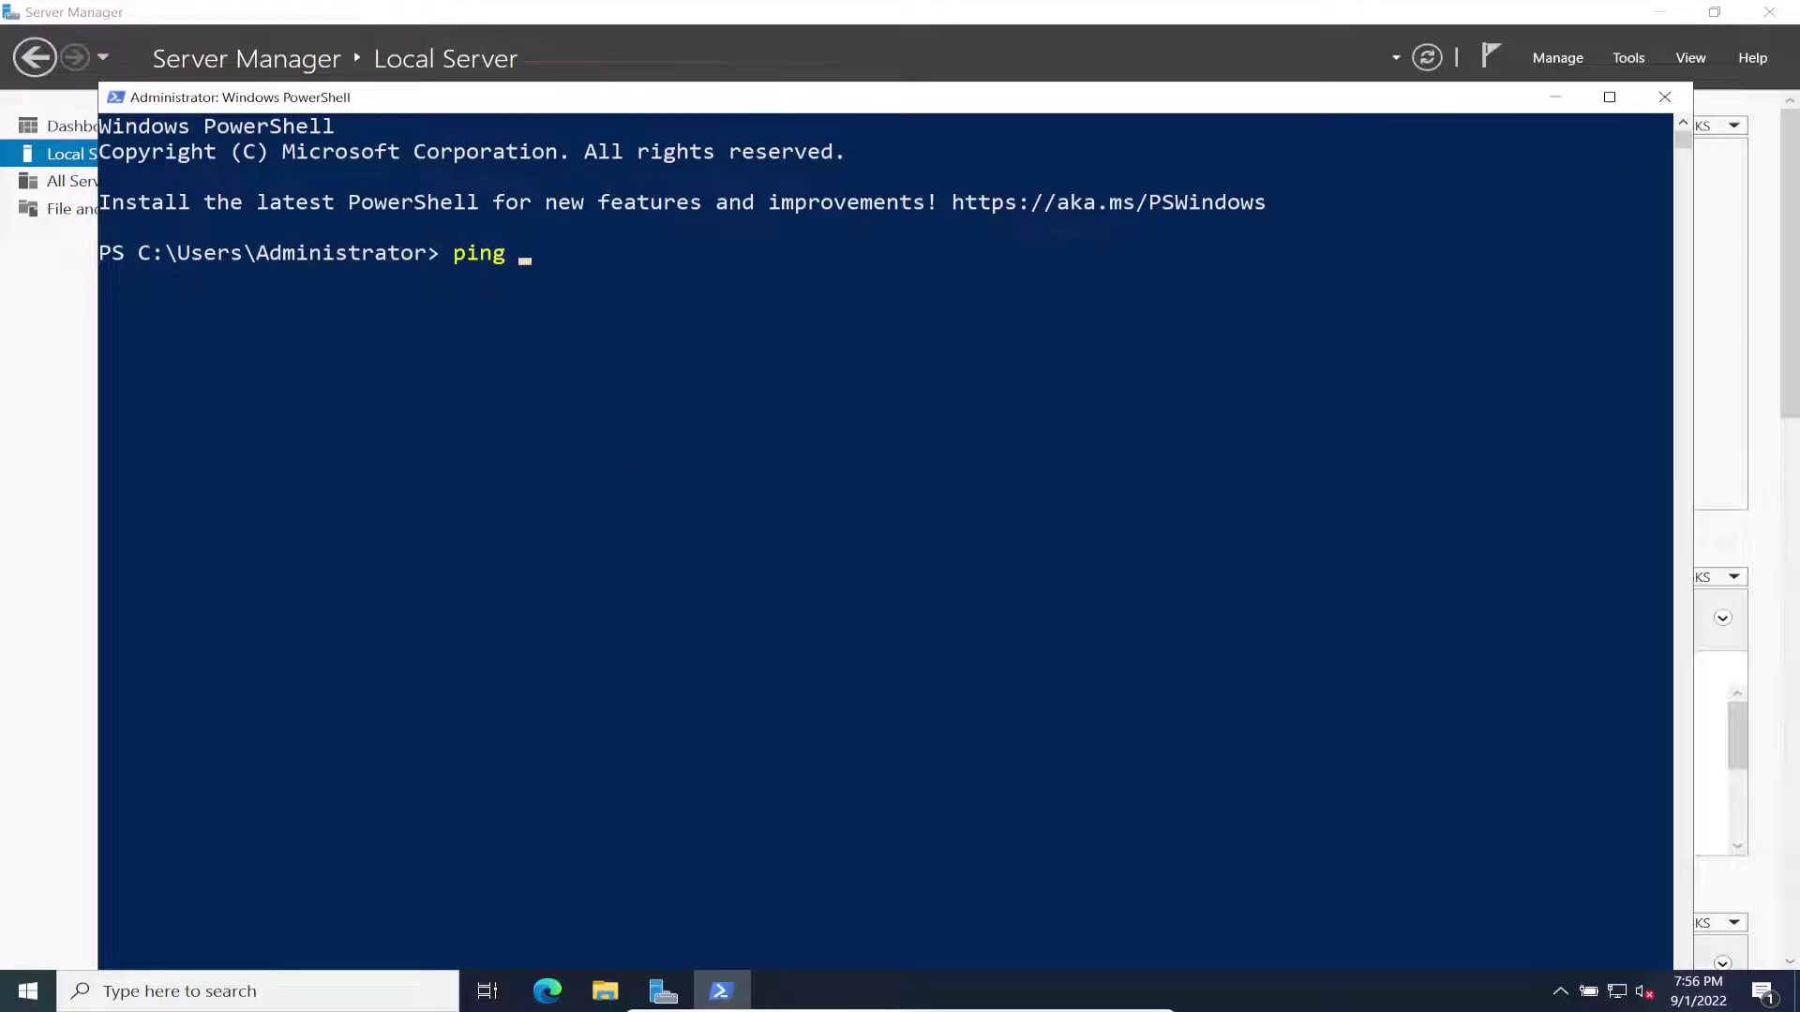
{"action": "type", "text": " 192.168.199.100"}
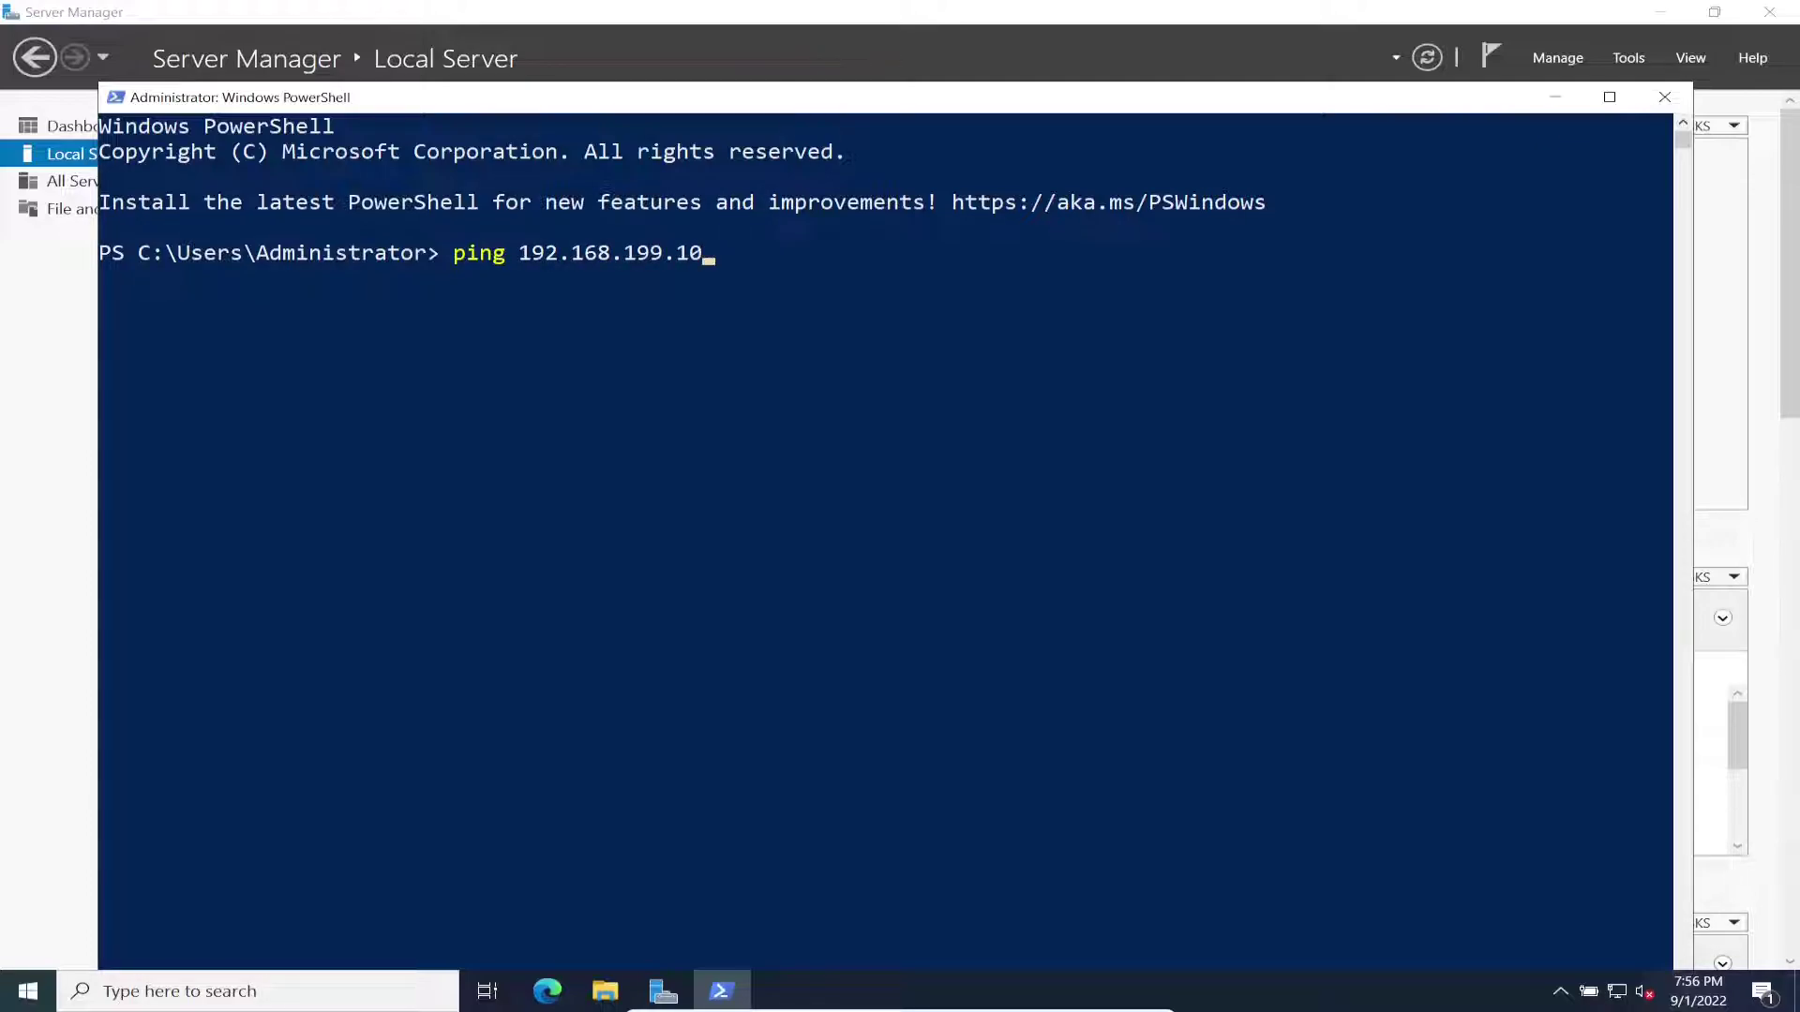
{"action": "key", "text": "Return"}
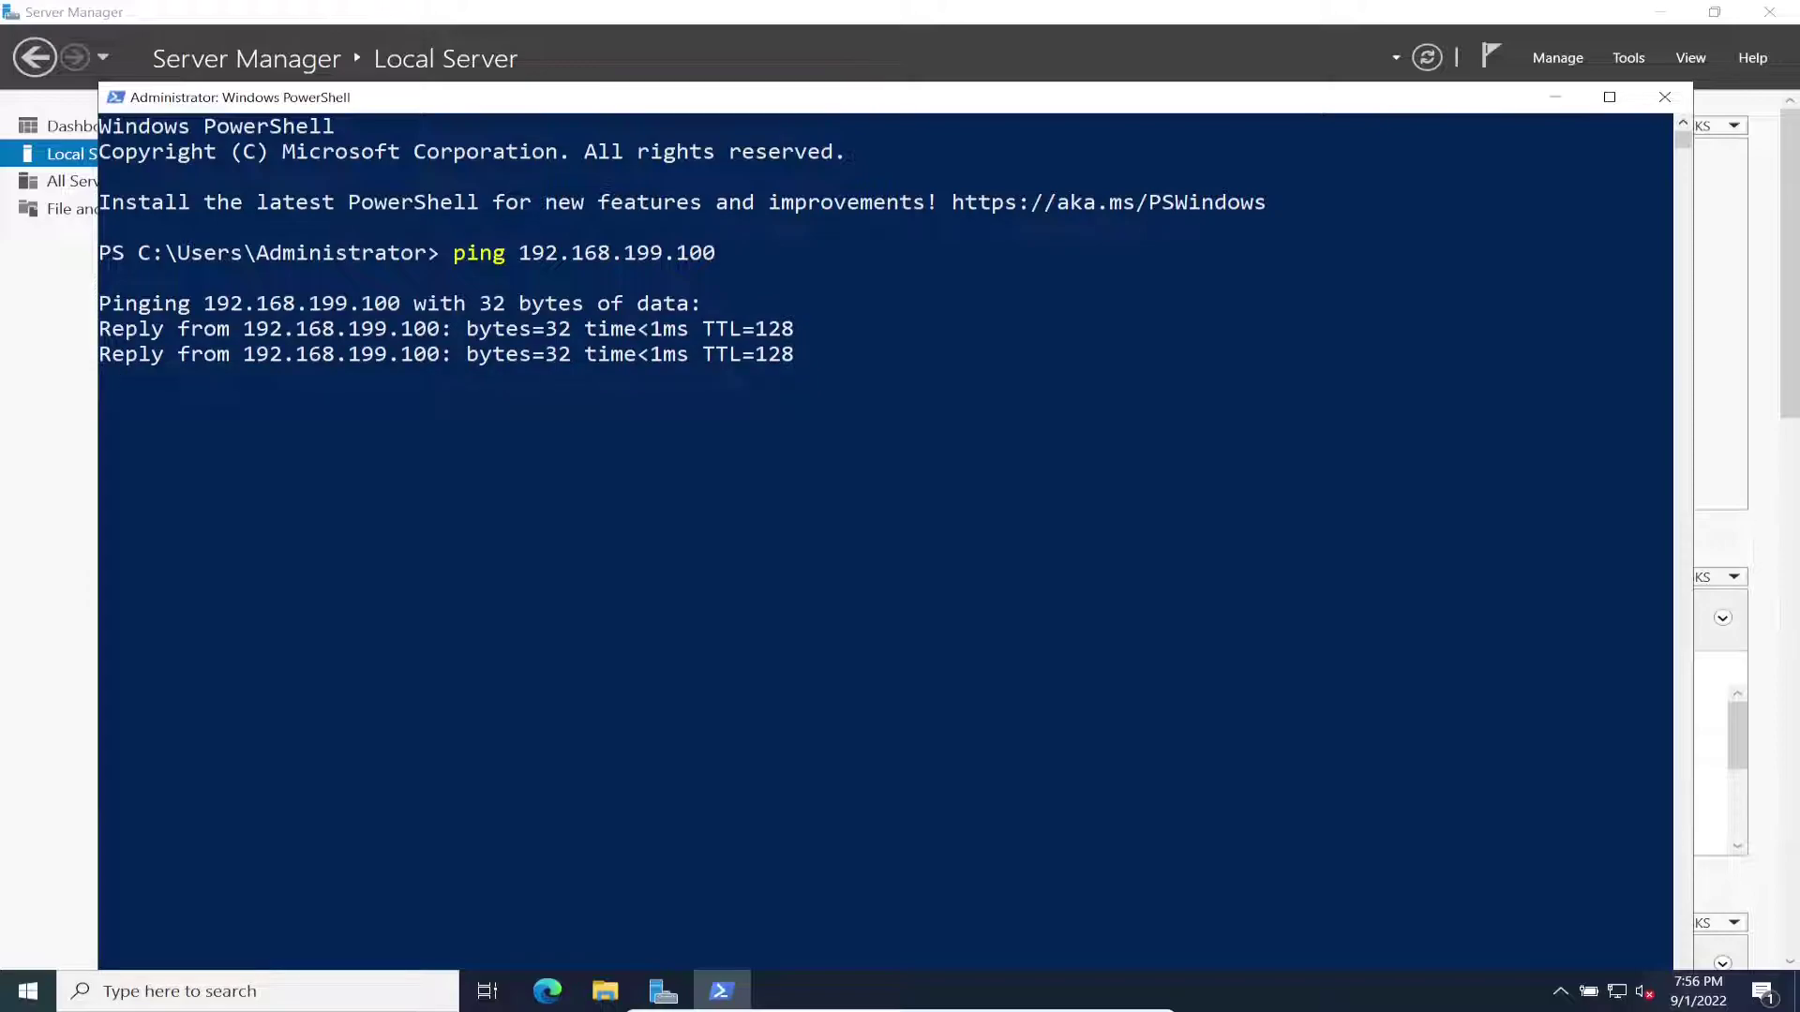
{"action": "left_click", "coordinate": [638, 478]}
{"action": "key", "text": "Escape"}
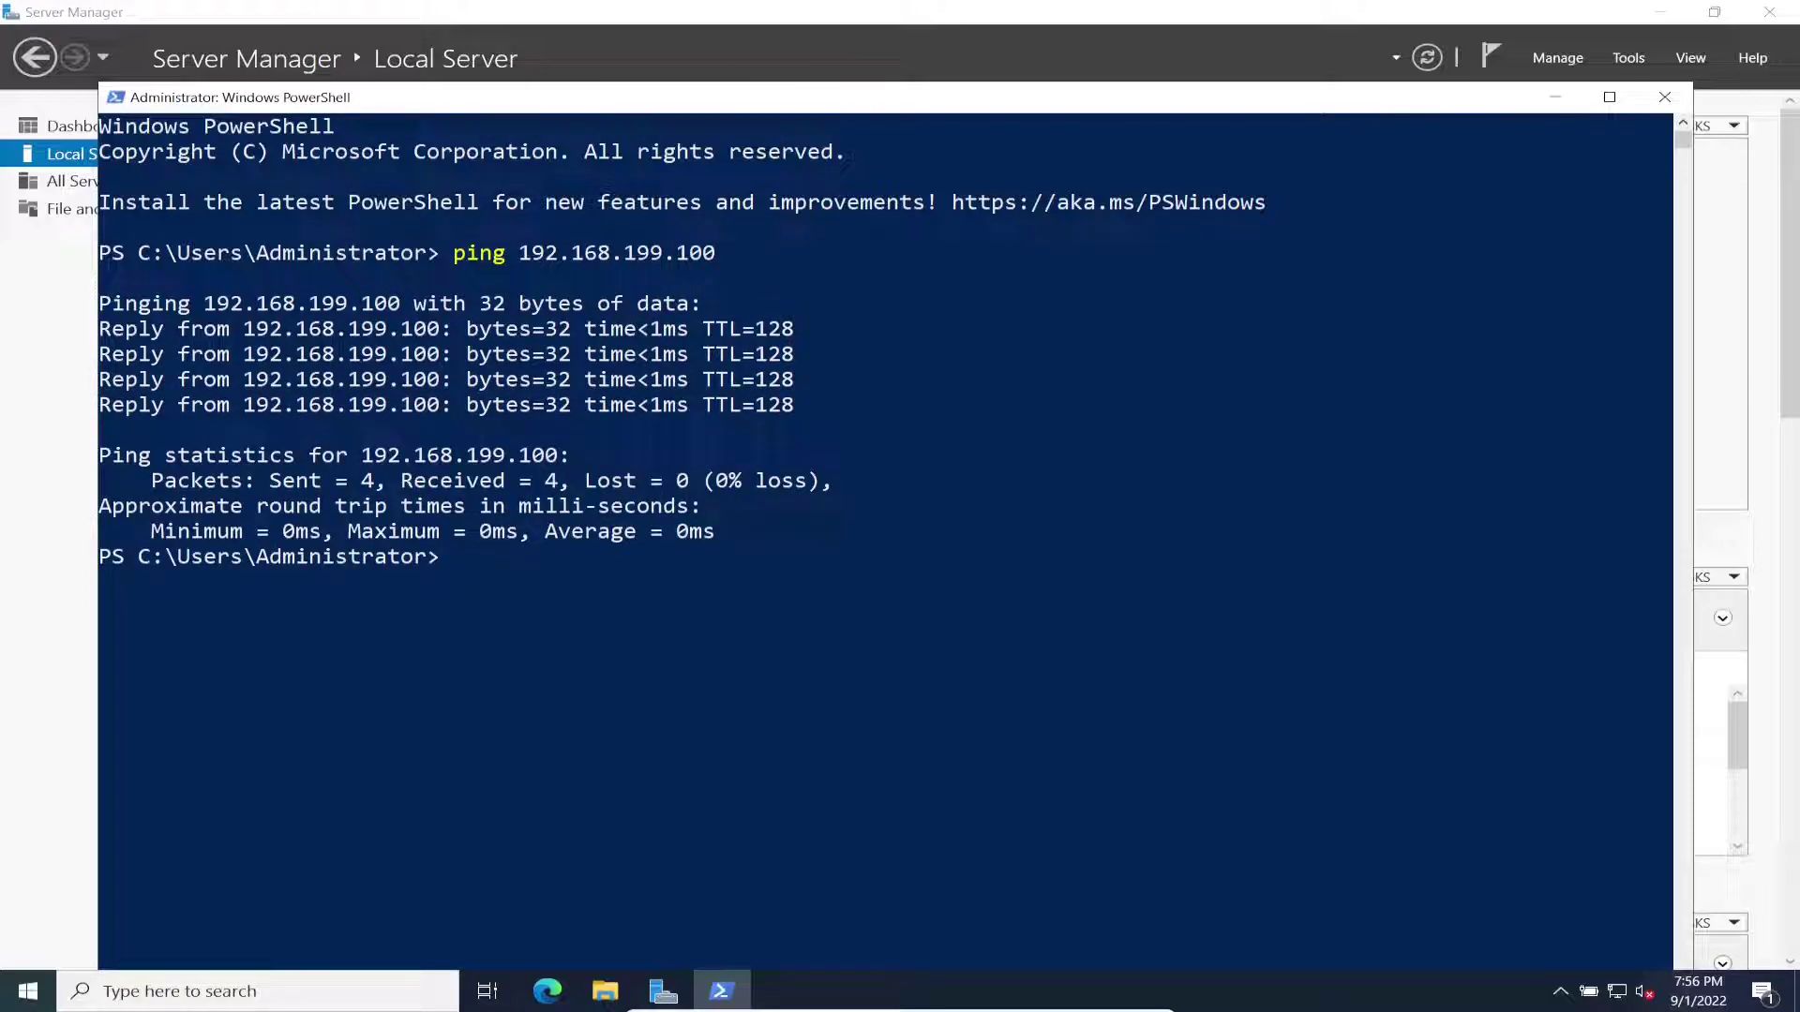
Step: Run nslookup 192.168.199.100 to confirm it resolves to WIN22-DC01.infosecpat.com
{"action": "type", "text": "ns"}
{"action": "key", "text": "Up"}
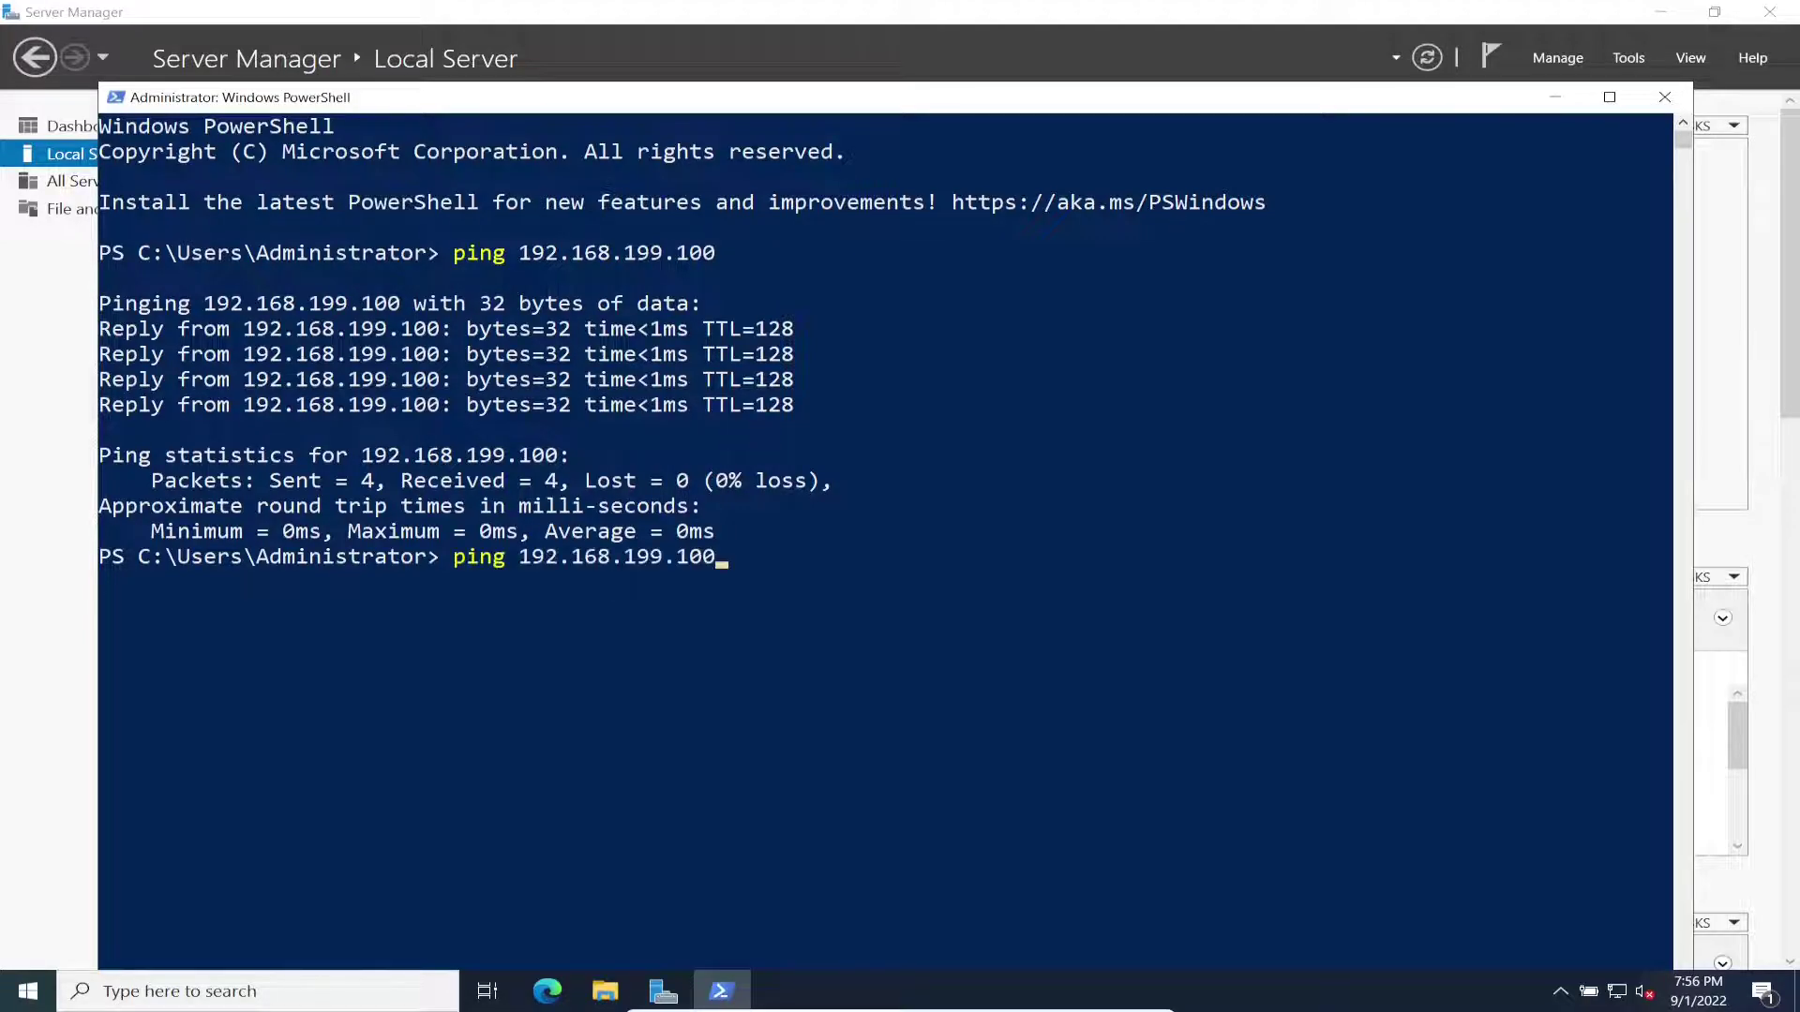
{"action": "key", "text": "Left"}
{"action": "key", "text": "Left"}
{"action": "key", "text": "Left"}
{"action": "key", "text": "Left"}
{"action": "key", "text": "Left"}
{"action": "key", "text": "Left"}
{"action": "key", "text": "Left"}
{"action": "key", "text": "Left"}
{"action": "key", "text": "Left"}
{"action": "key", "text": "Left"}
{"action": "key", "text": "Left"}
{"action": "key", "text": "Left"}
{"action": "key", "text": "Left"}
{"action": "key", "text": "Left"}
{"action": "key", "text": "Left"}
{"action": "key", "text": "Left"}
{"action": "key", "text": "BackSpace"}
{"action": "key", "text": "BackSpace"}
{"action": "key", "text": "BackSpace"}
{"action": "key", "text": "BackSpace"}
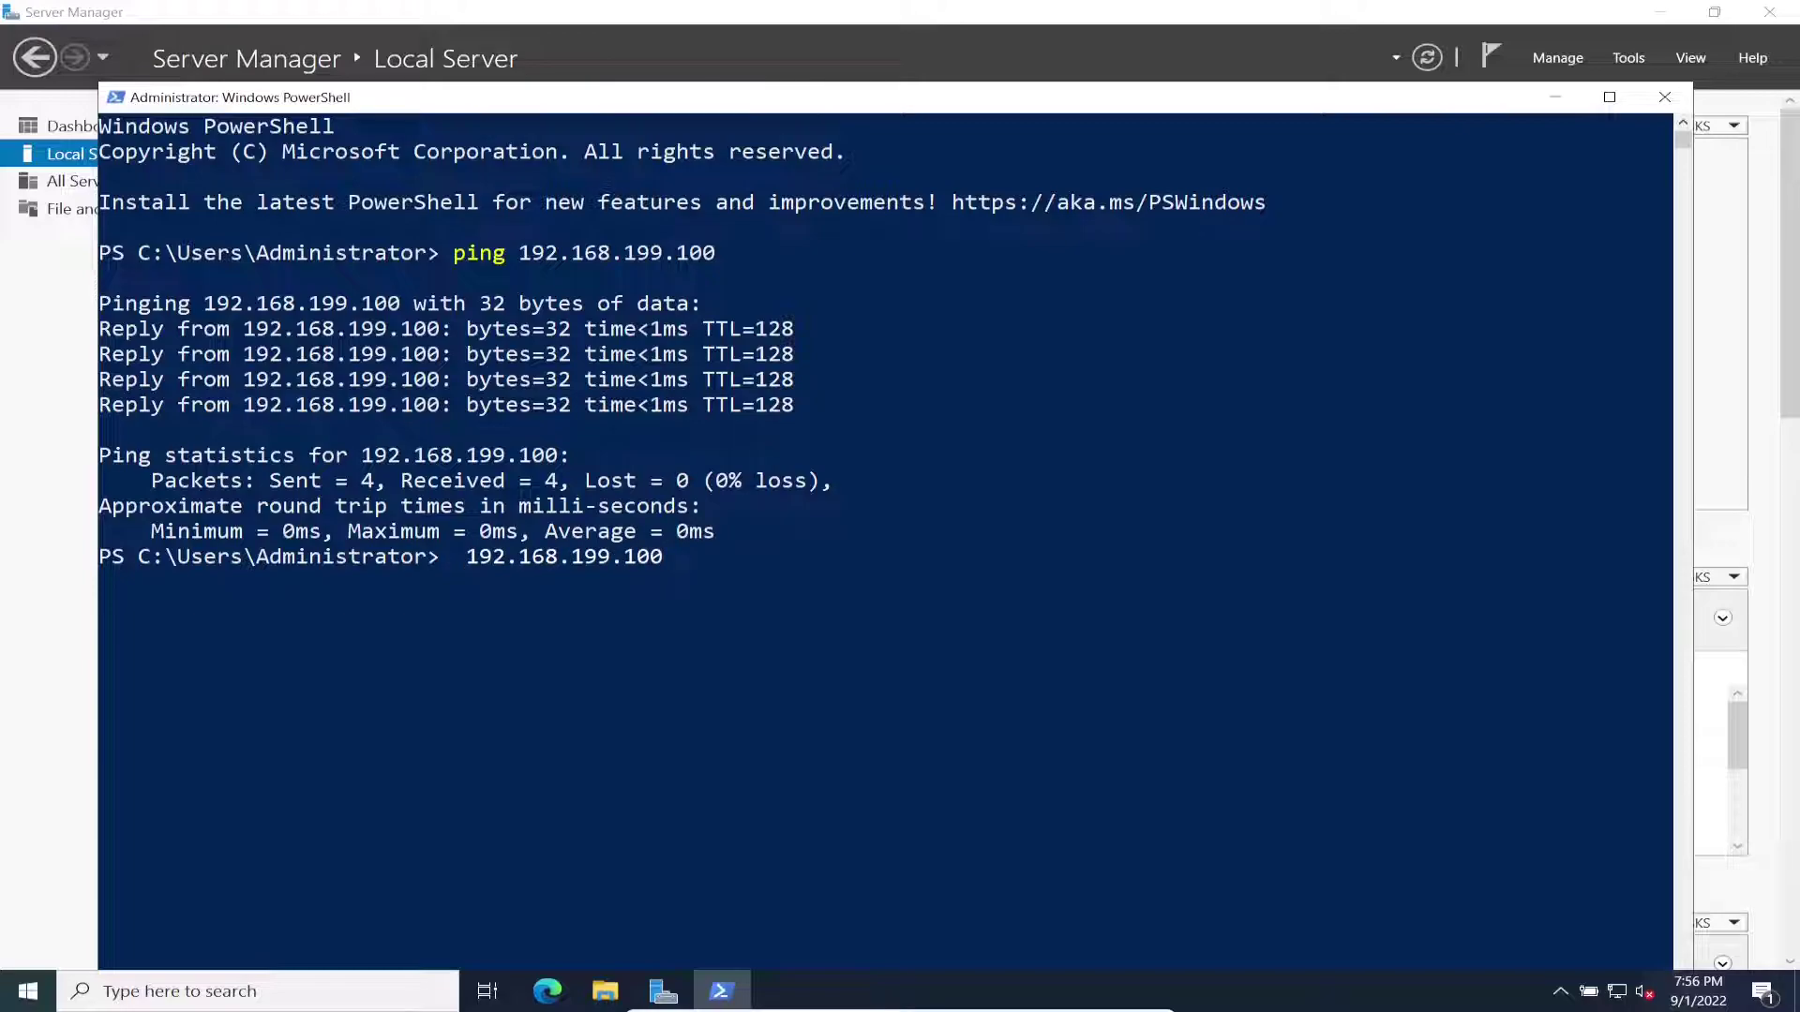
{"action": "type", "text": "nslookup"}
{"action": "key", "text": "Return"}
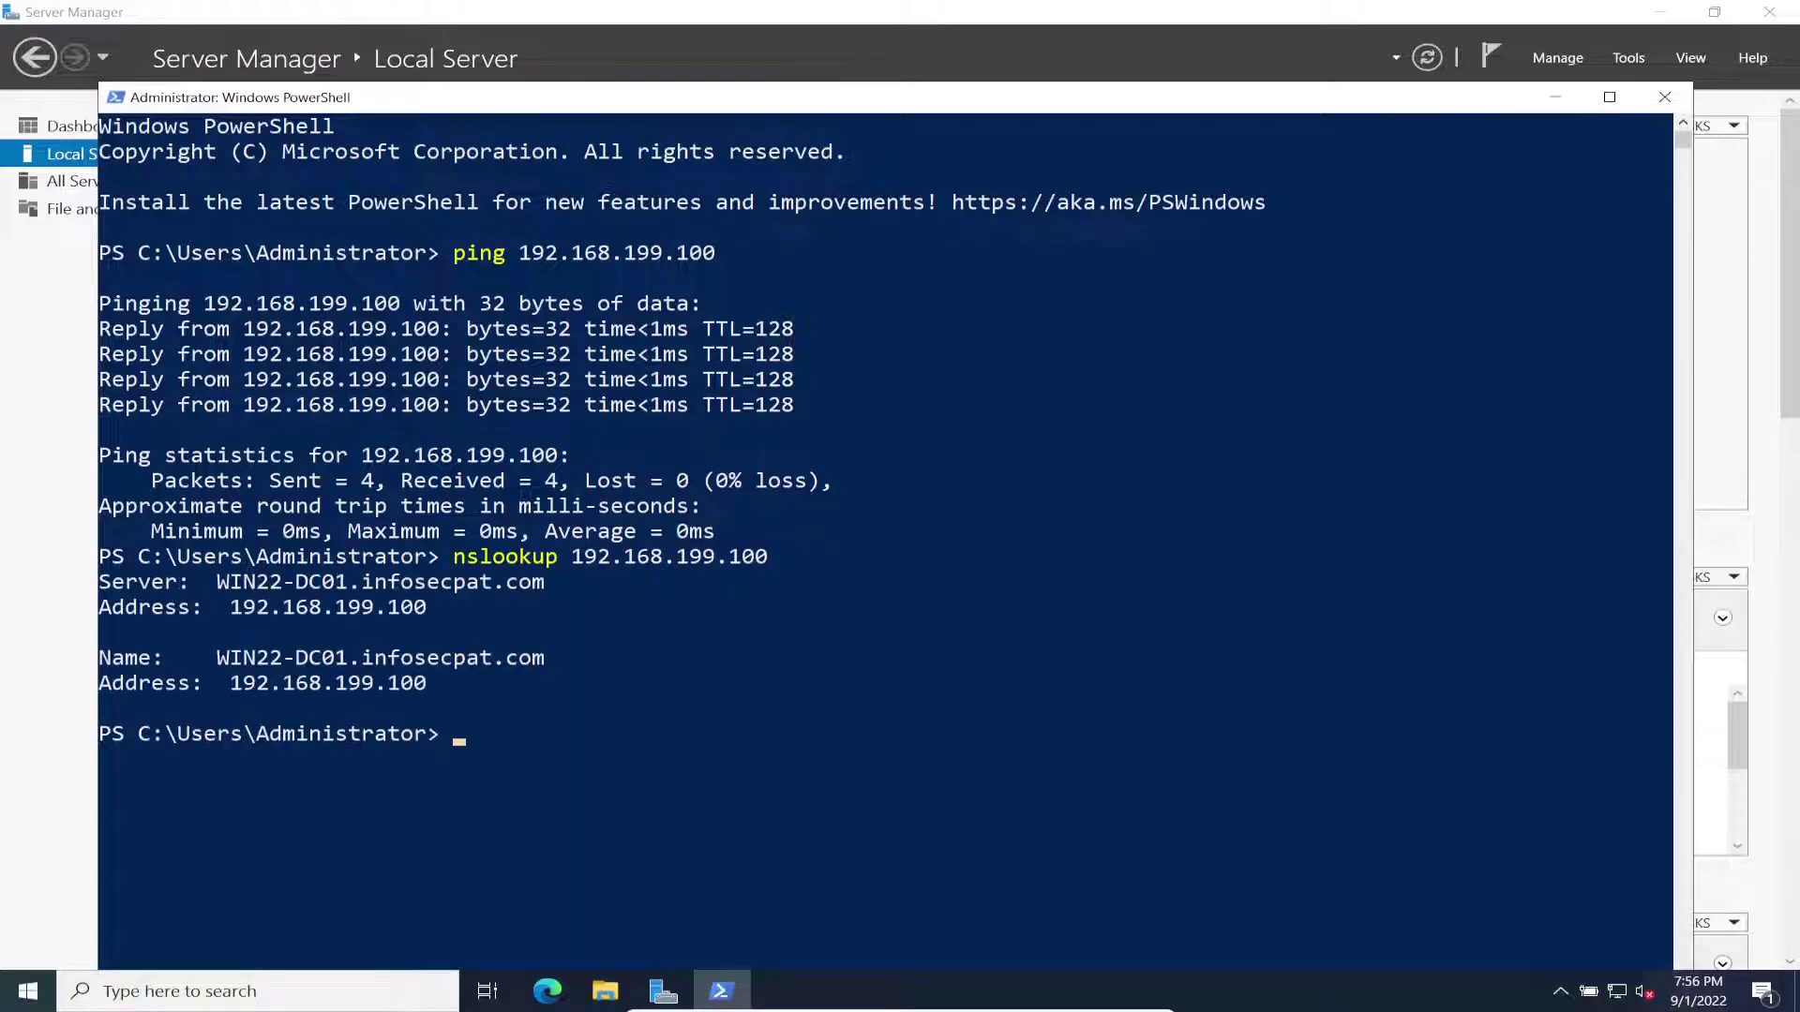
{"action": "left_click_drag", "start_coordinate": [504, 682], "coordinate": [105, 657]}
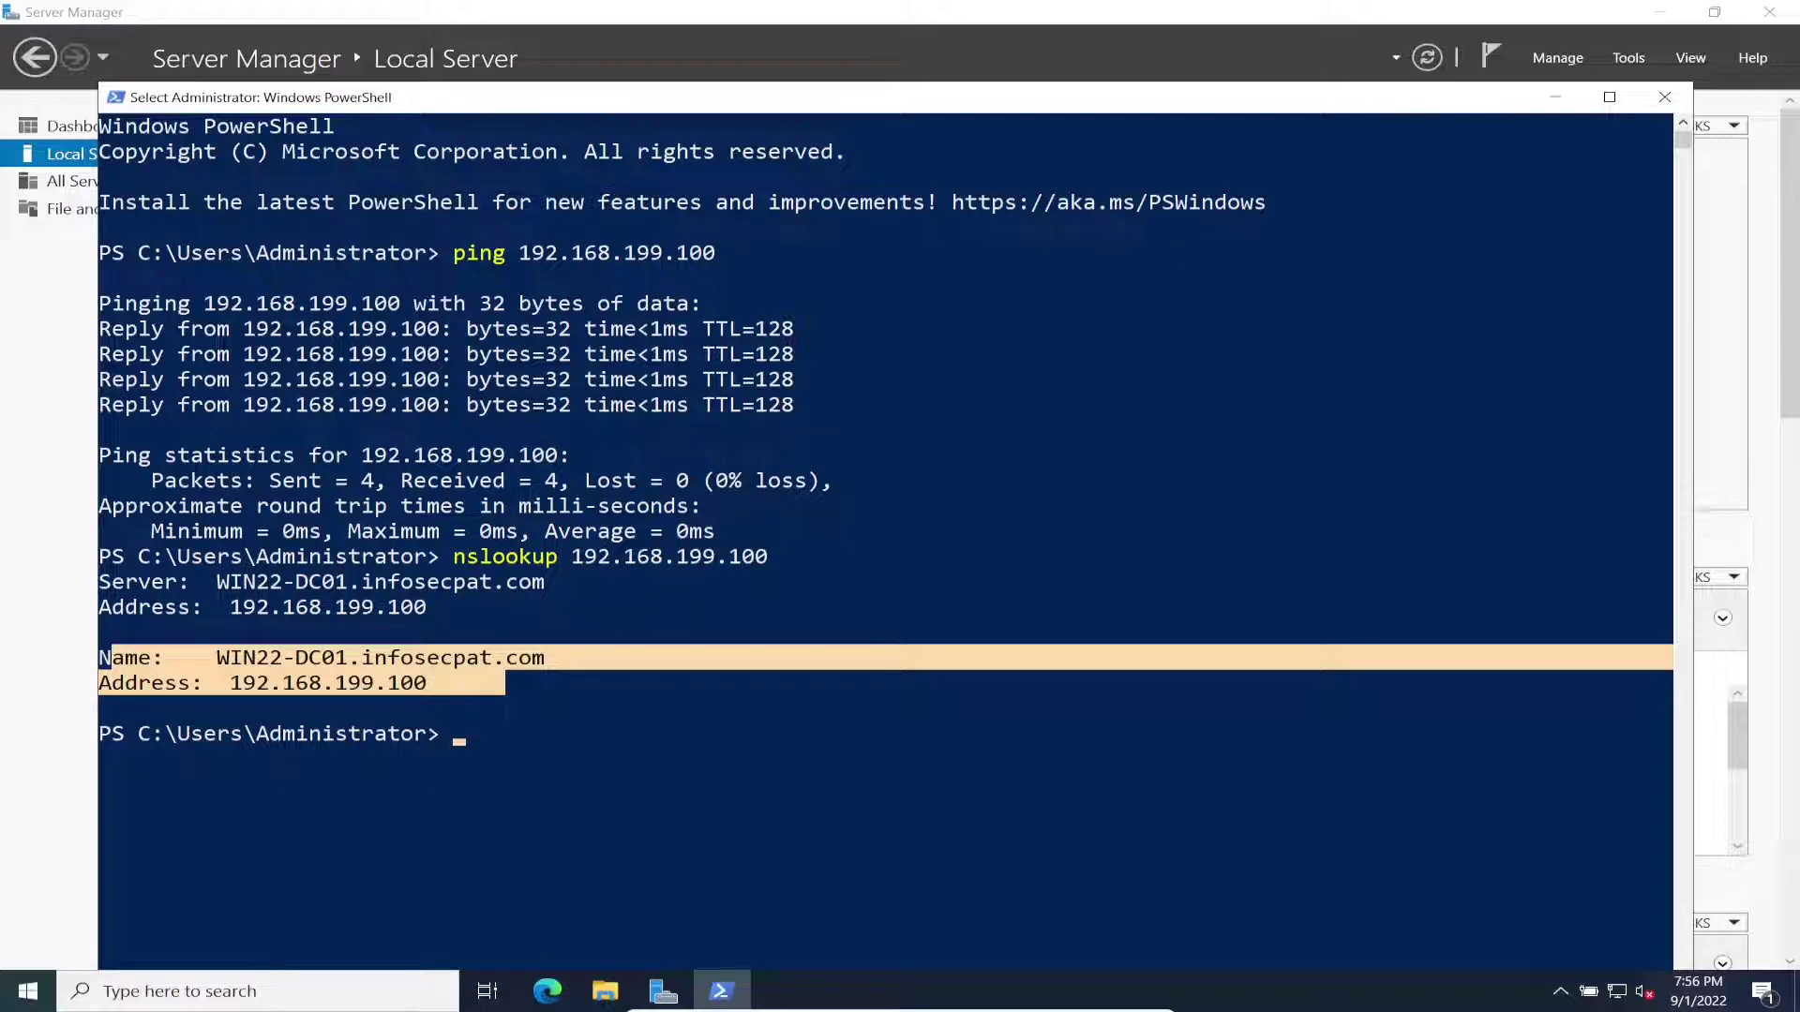
{"action": "left_click", "coordinate": [460, 658]}
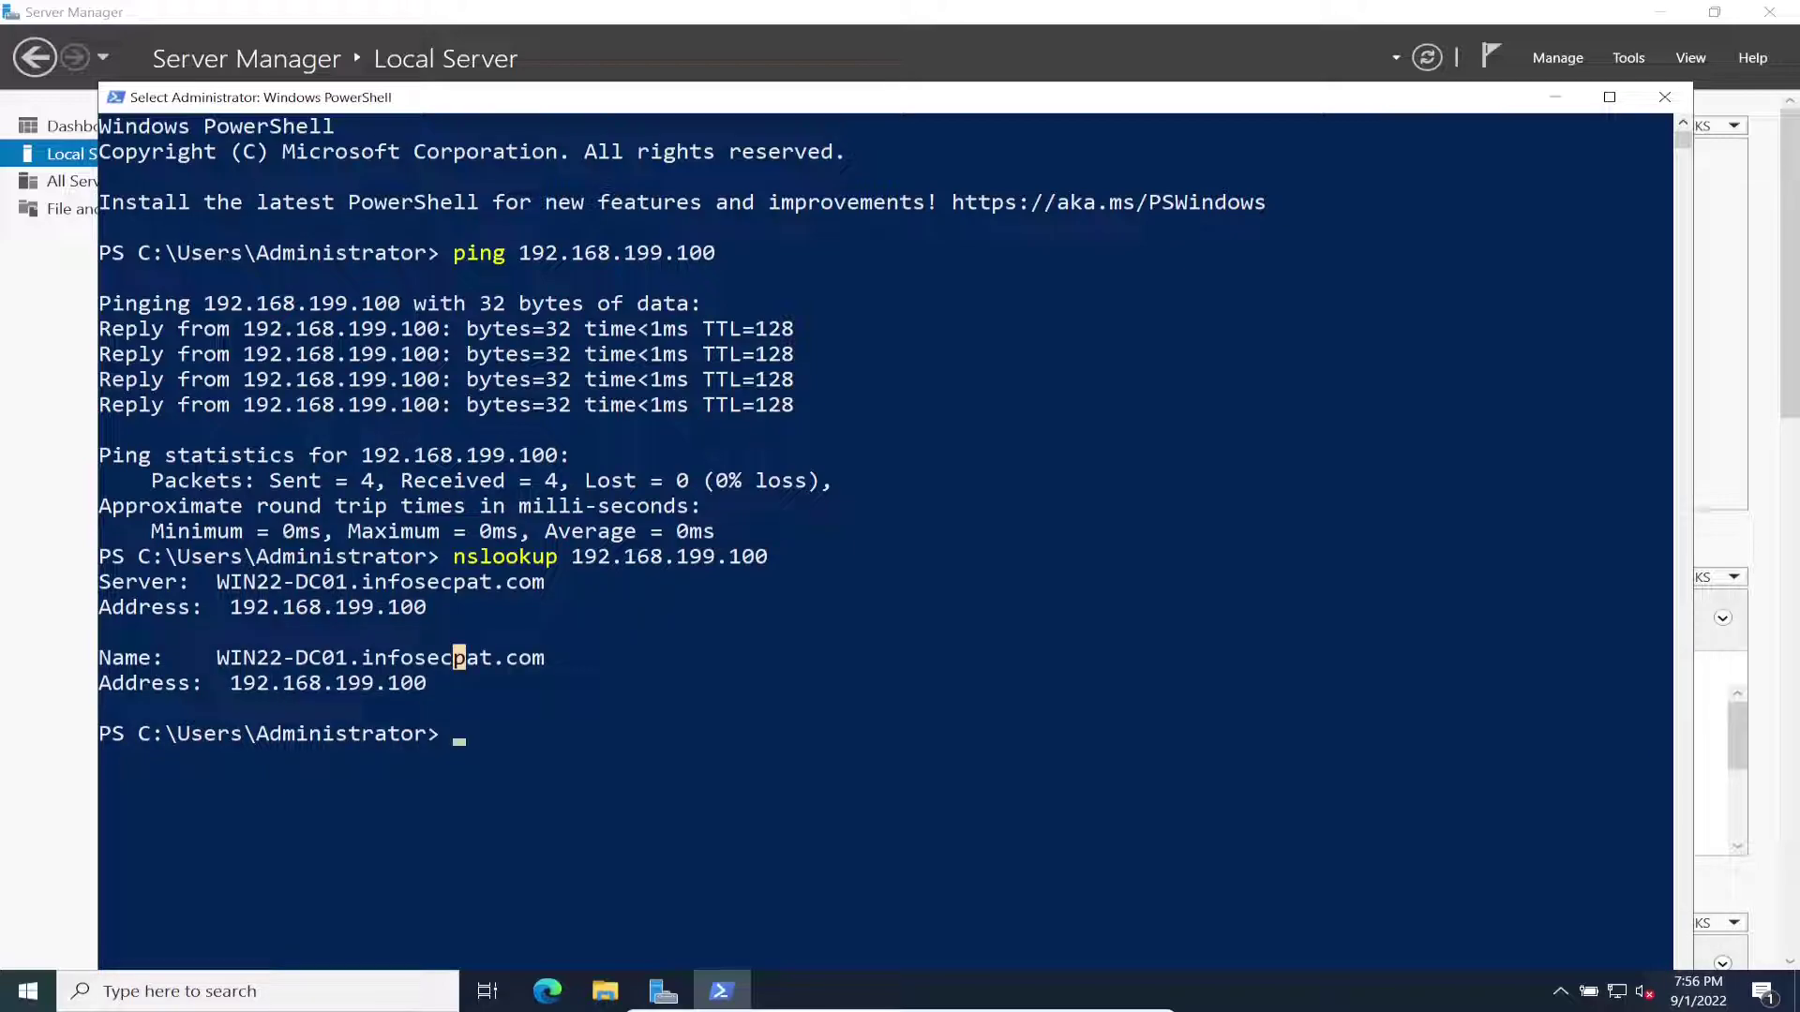
Step: Close the PowerShell console with the exit command
{"action": "left_click", "coordinate": [499, 708]}
{"action": "type", "text": "ech"}
{"action": "key", "text": "BackSpace"}
{"action": "key", "text": "BackSpace"}
{"action": "key", "text": "BackSpace"}
{"action": "type", "text": "exity"}
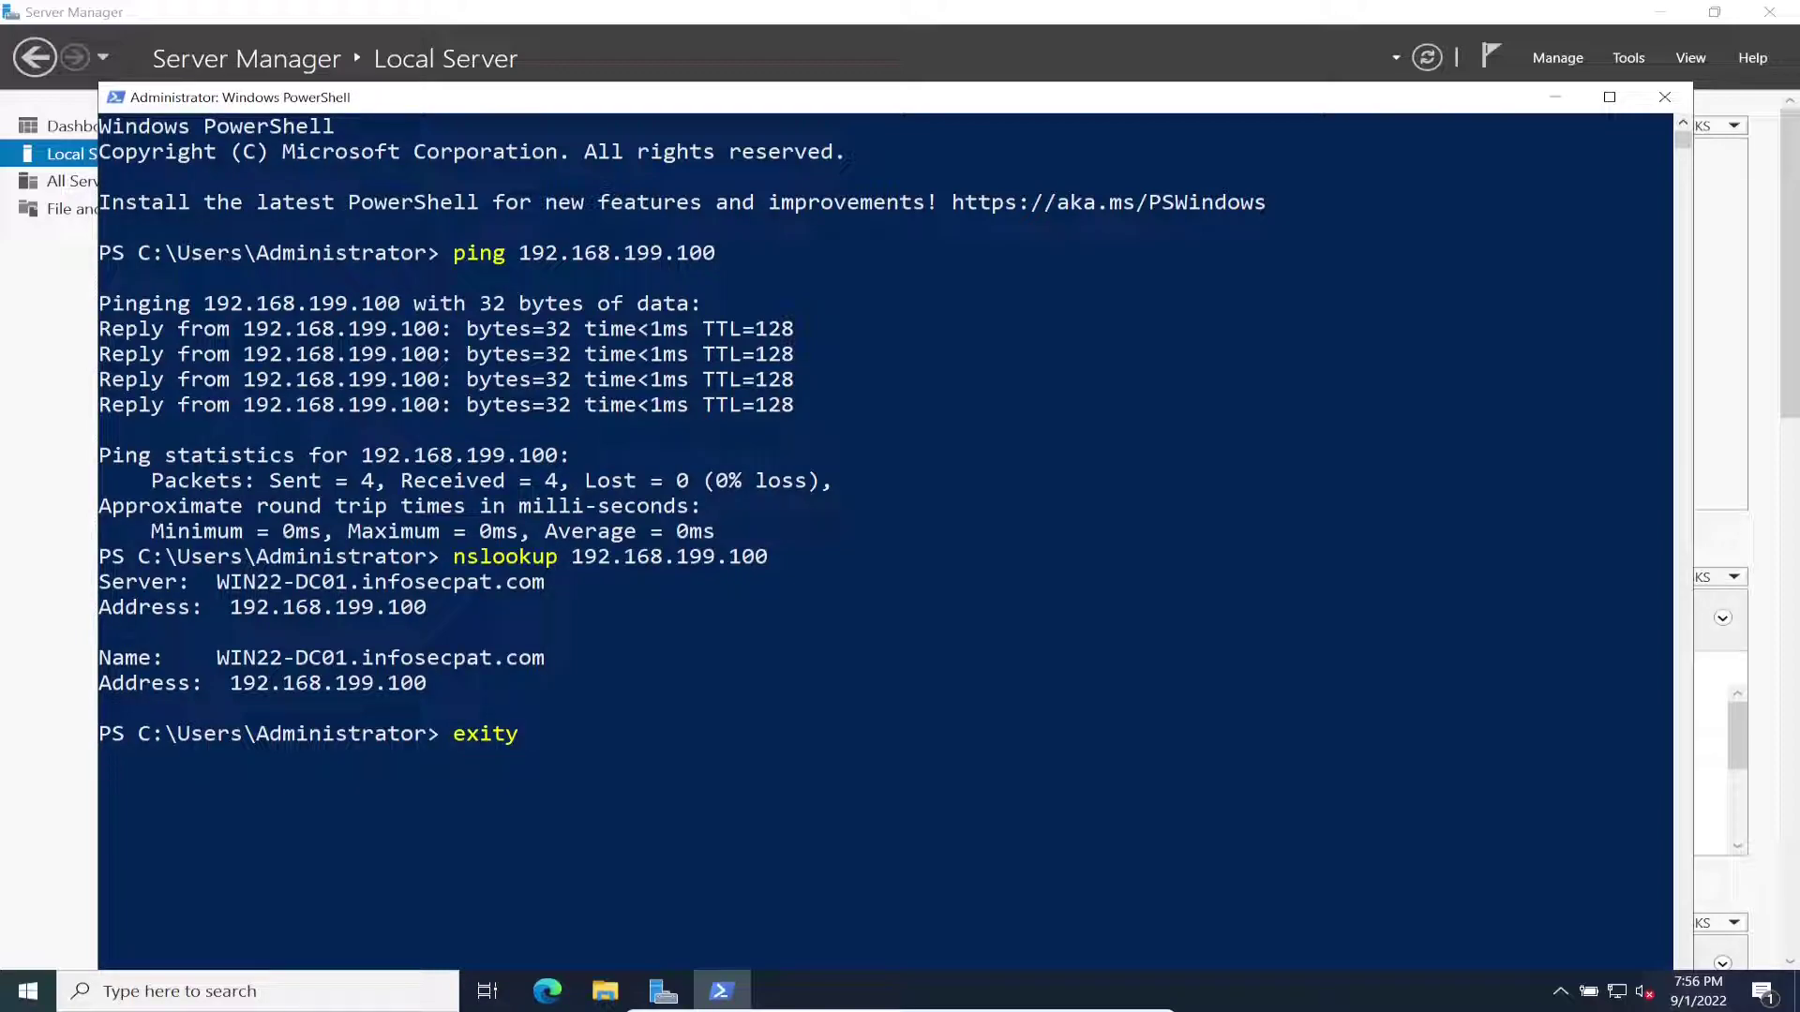
{"action": "key", "text": "Return"}
{"action": "type", "text": "exity"}
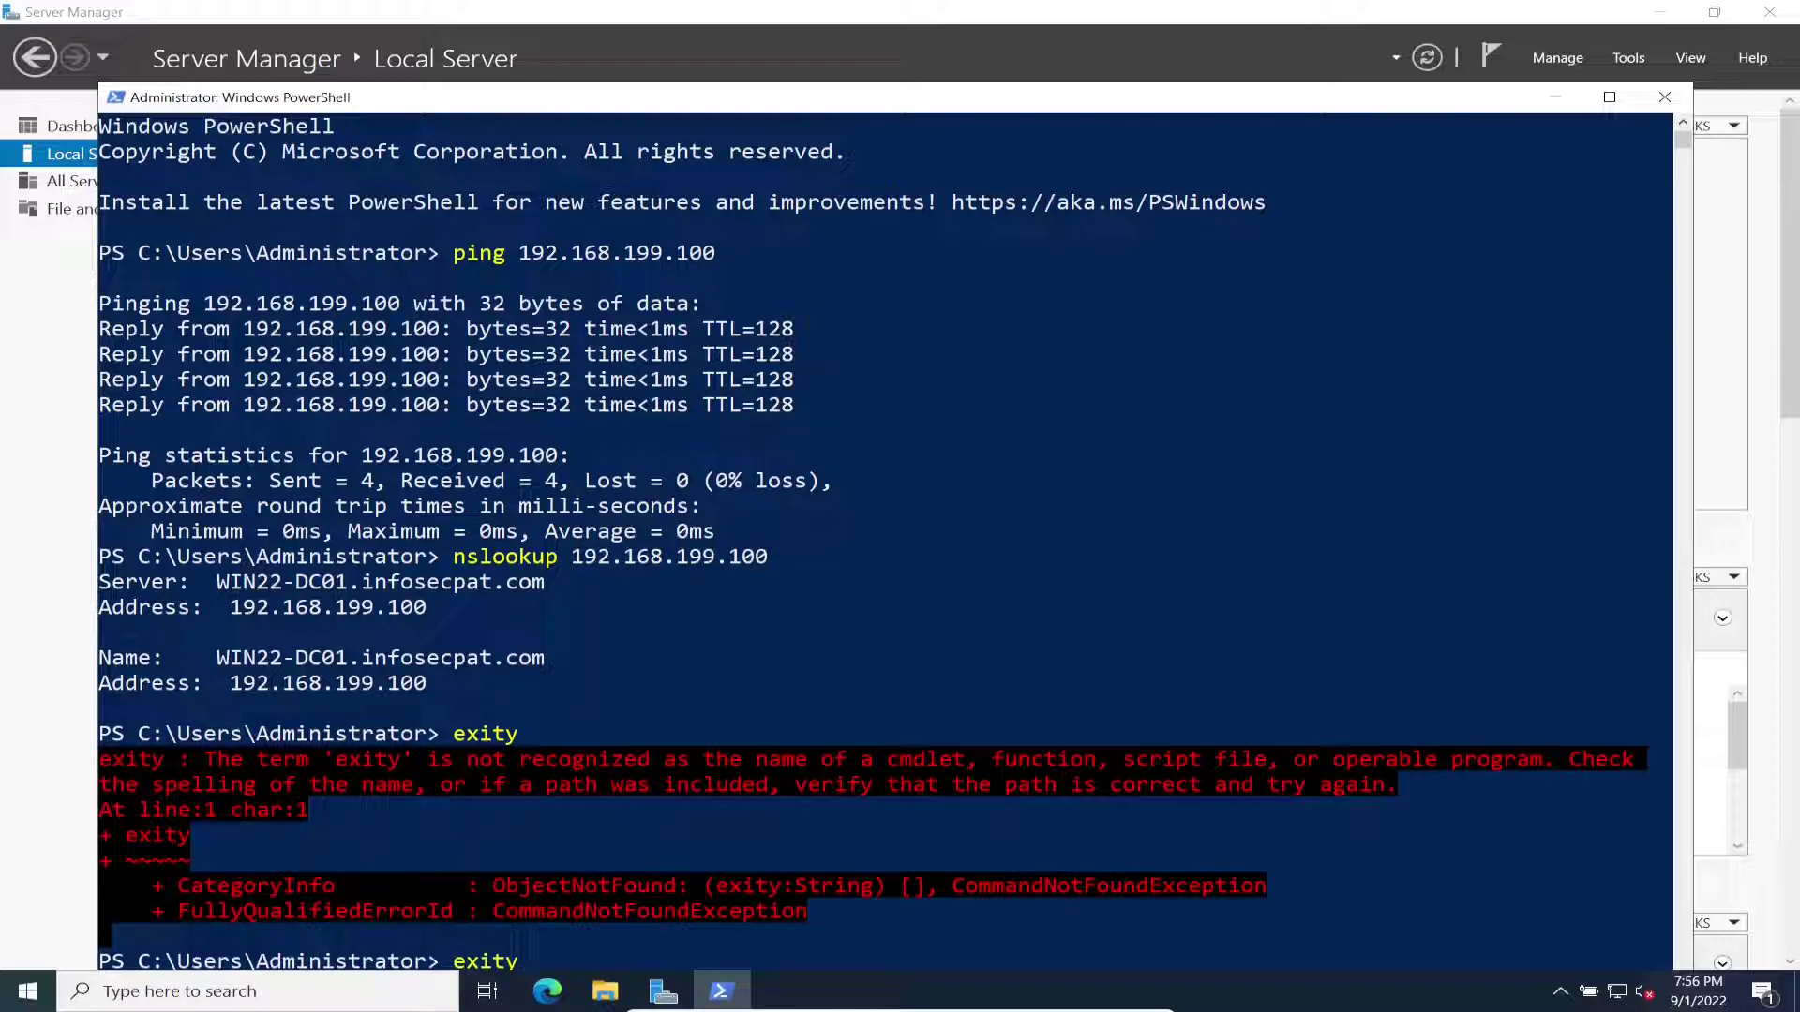
{"action": "key", "text": "Return"}
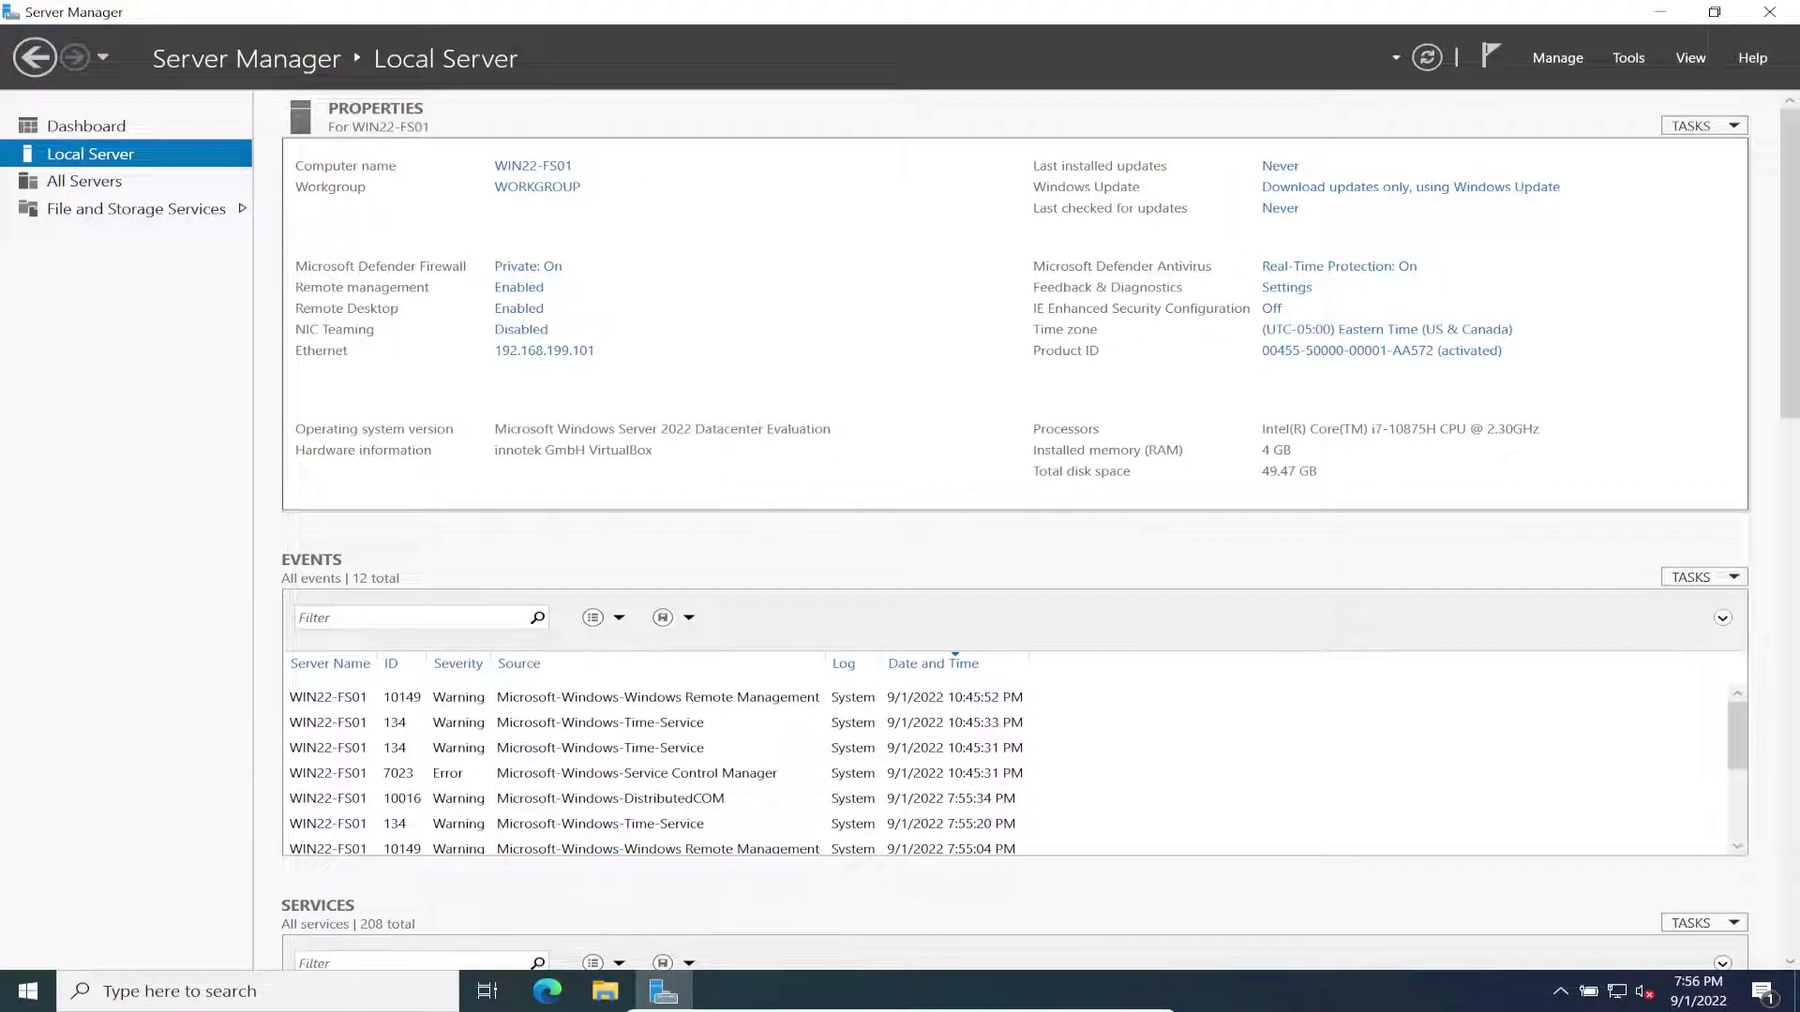
Step: Change WIN22-FS01's membership from WORKGROUP to the infosecpat.com domain
{"action": "left_click", "coordinate": [537, 186]}
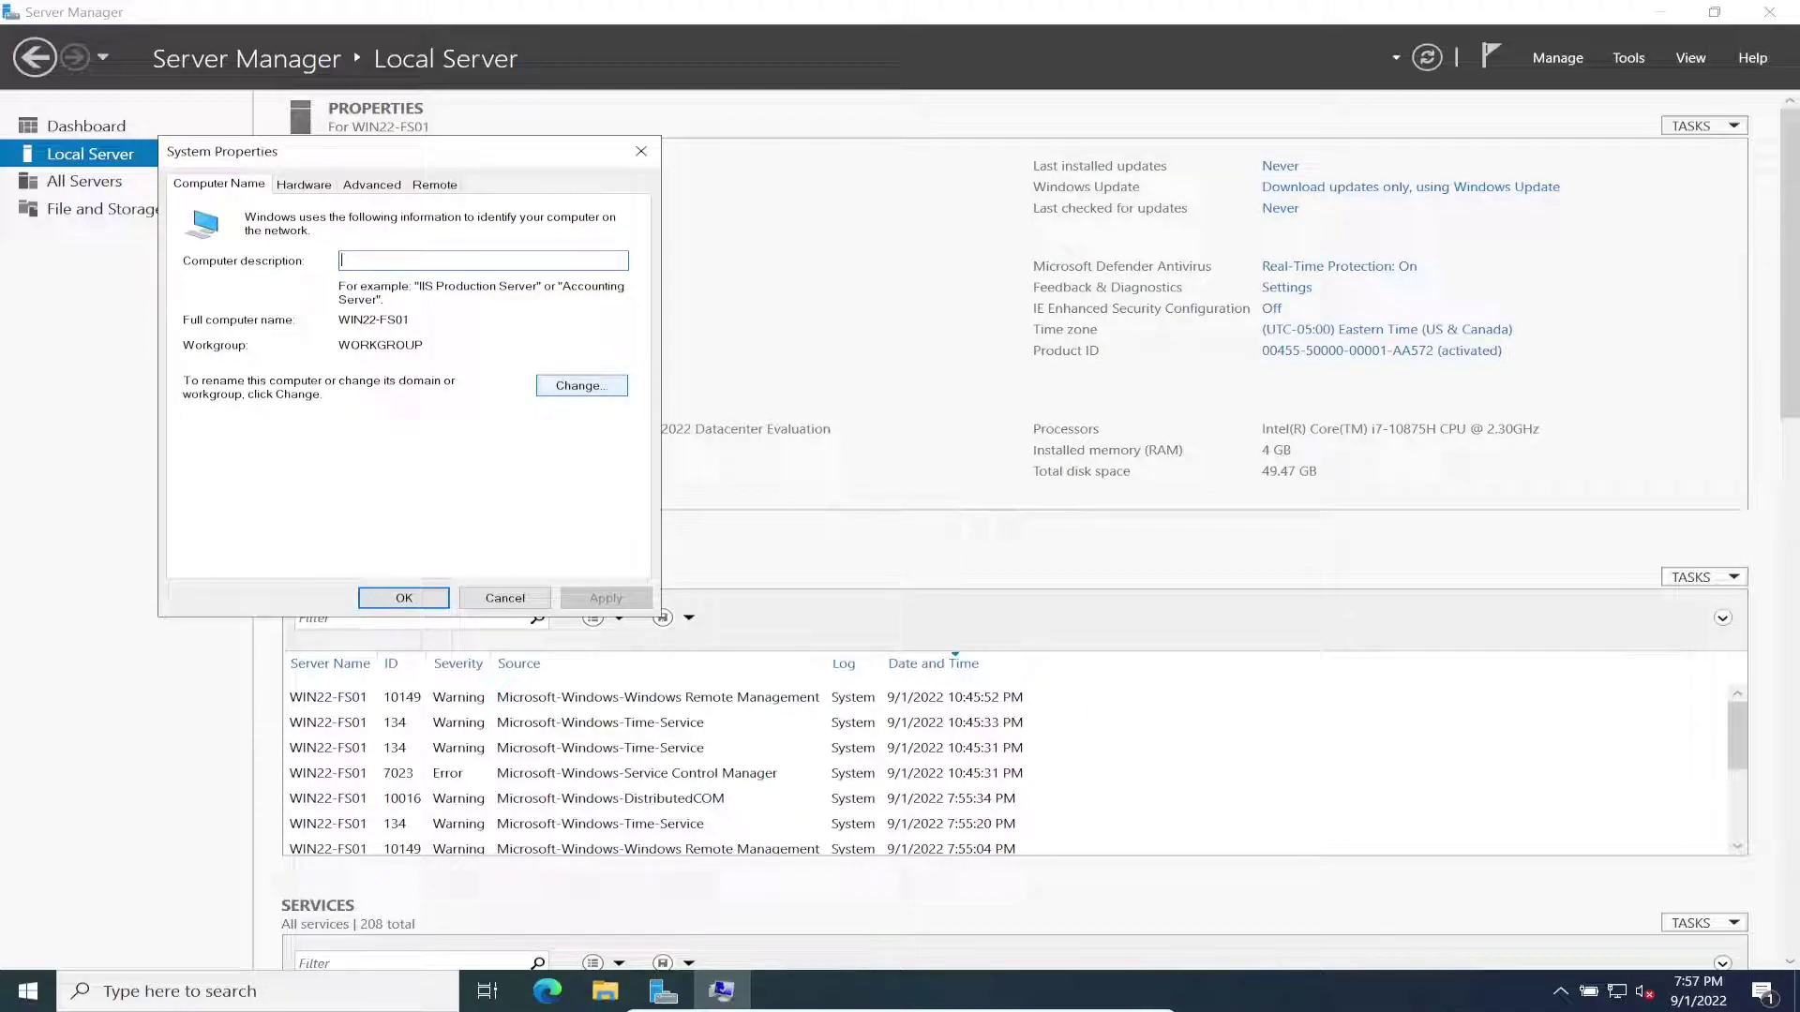
{"action": "left_click", "coordinate": [581, 386]}
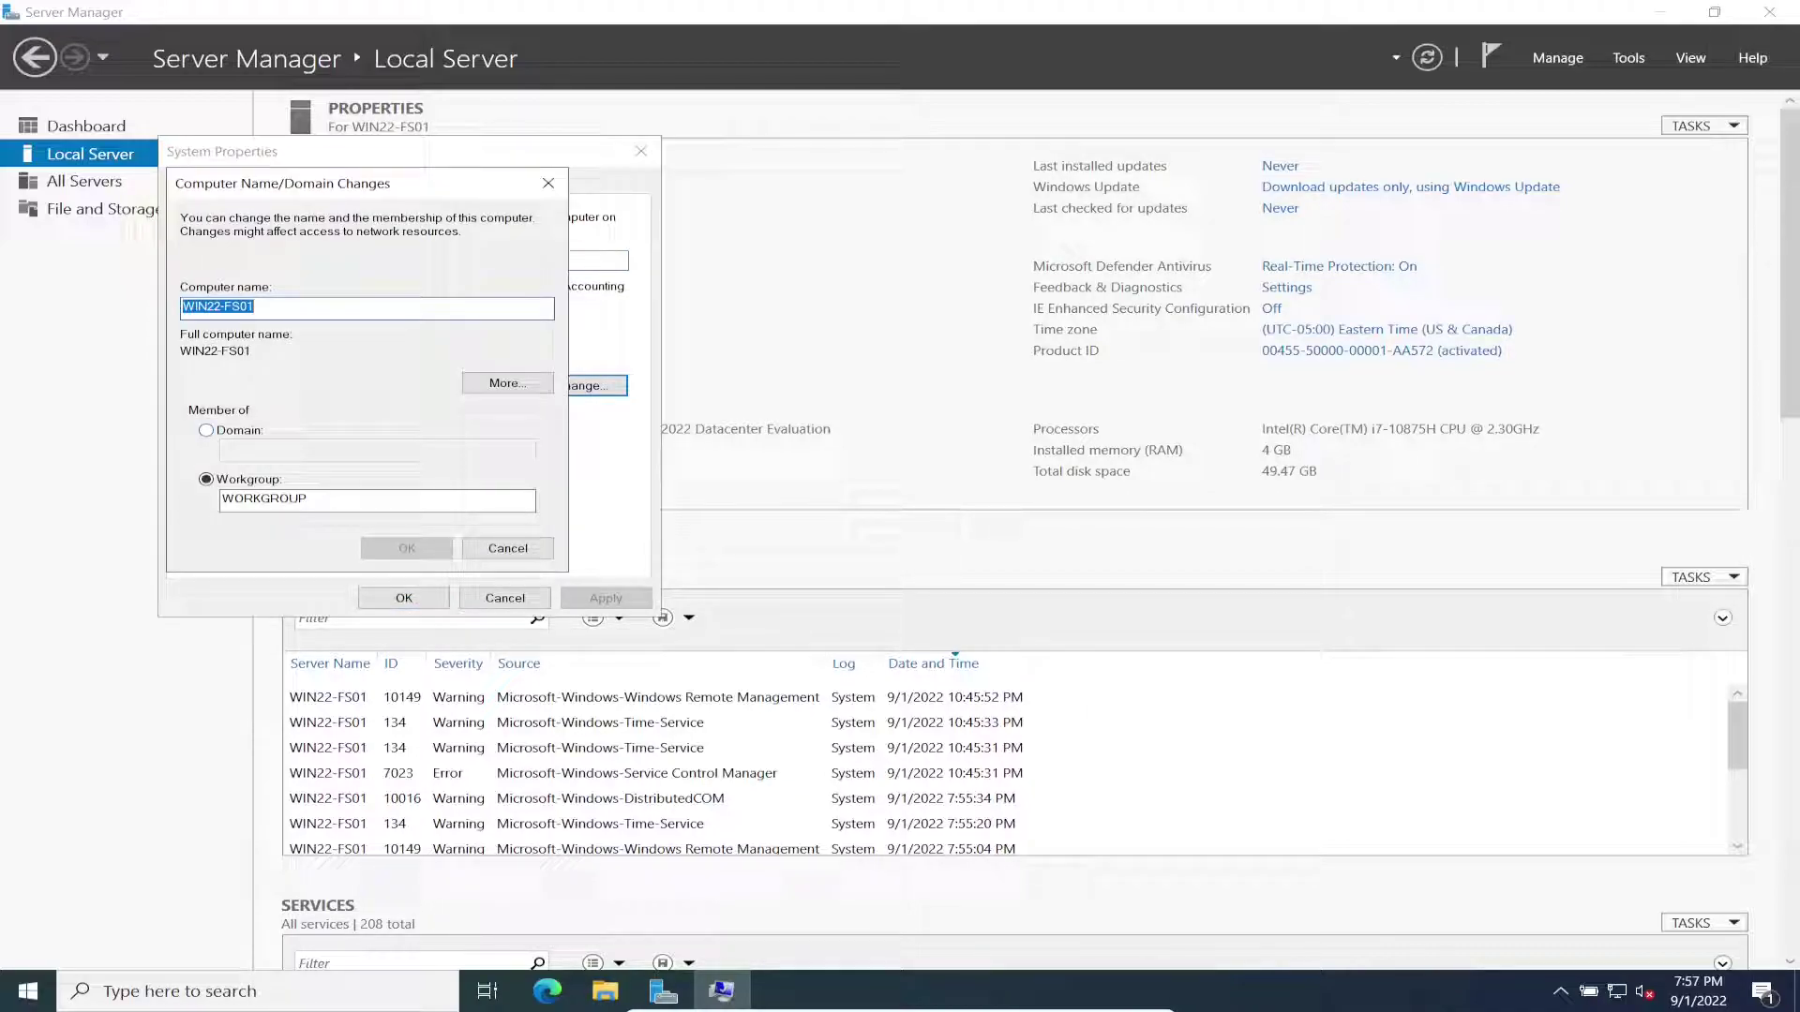
{"action": "left_click", "coordinate": [206, 430]}
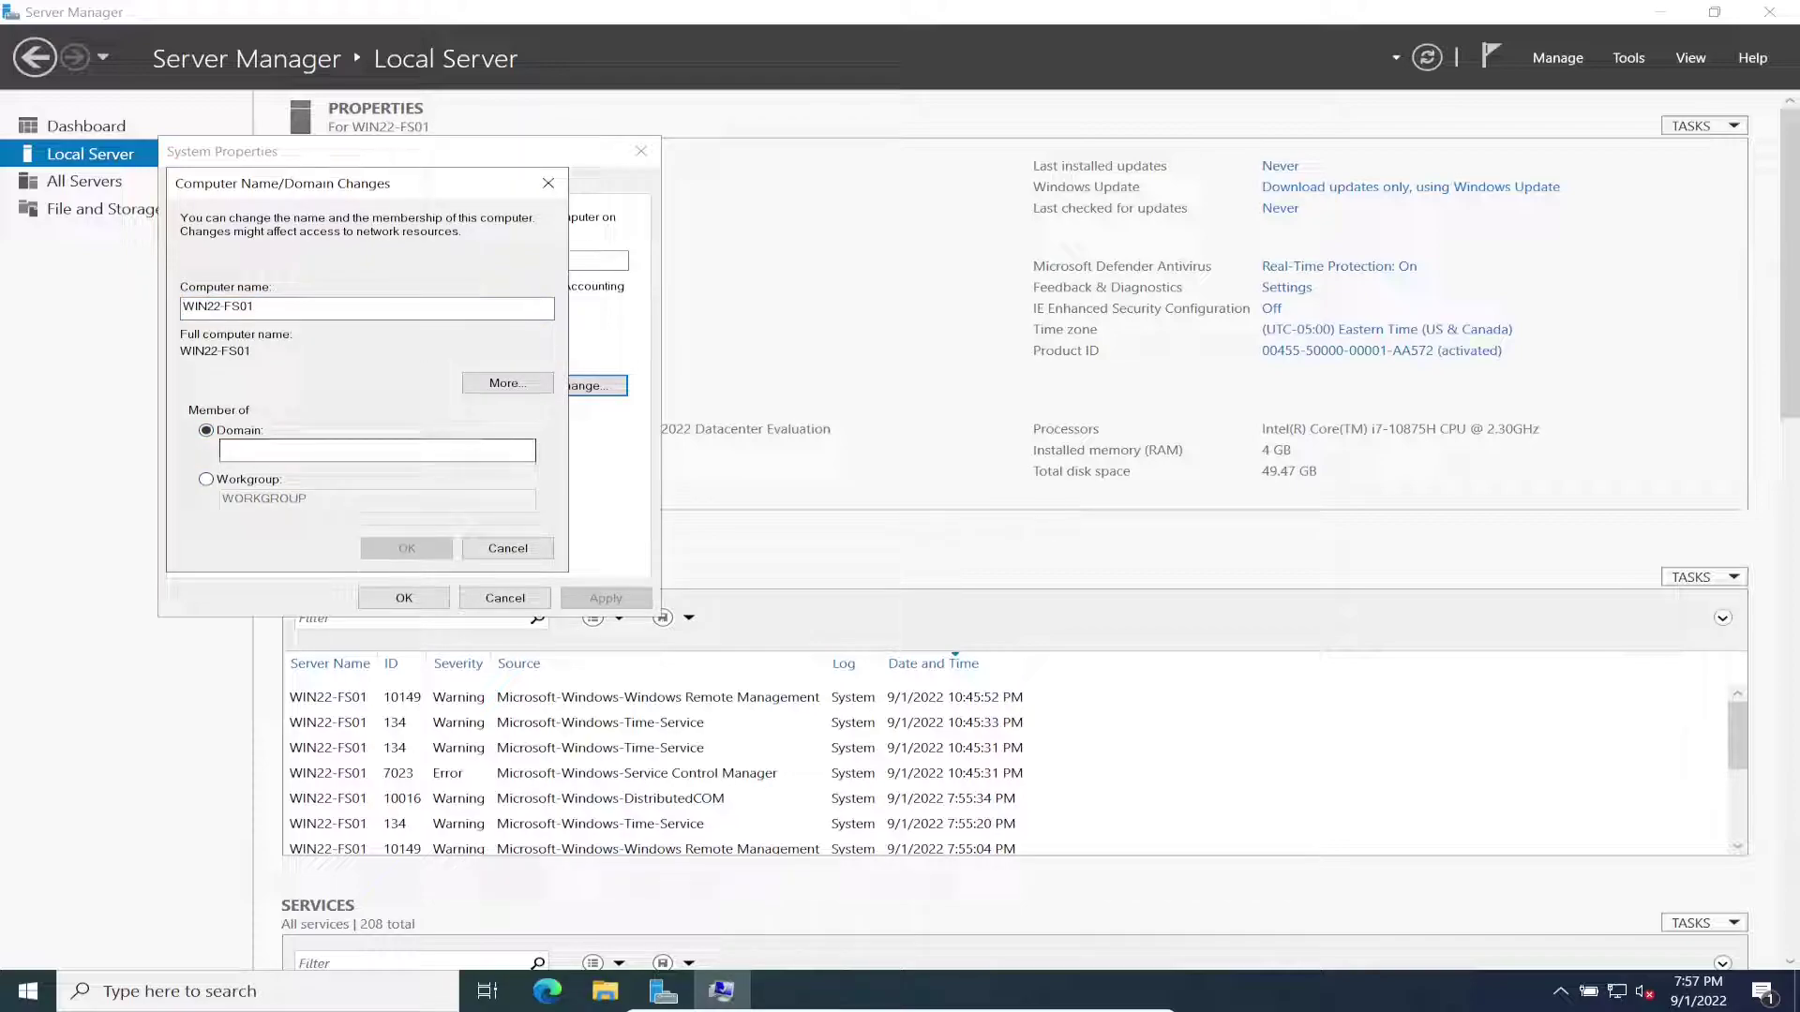
{"action": "type", "text": "infosecp"}
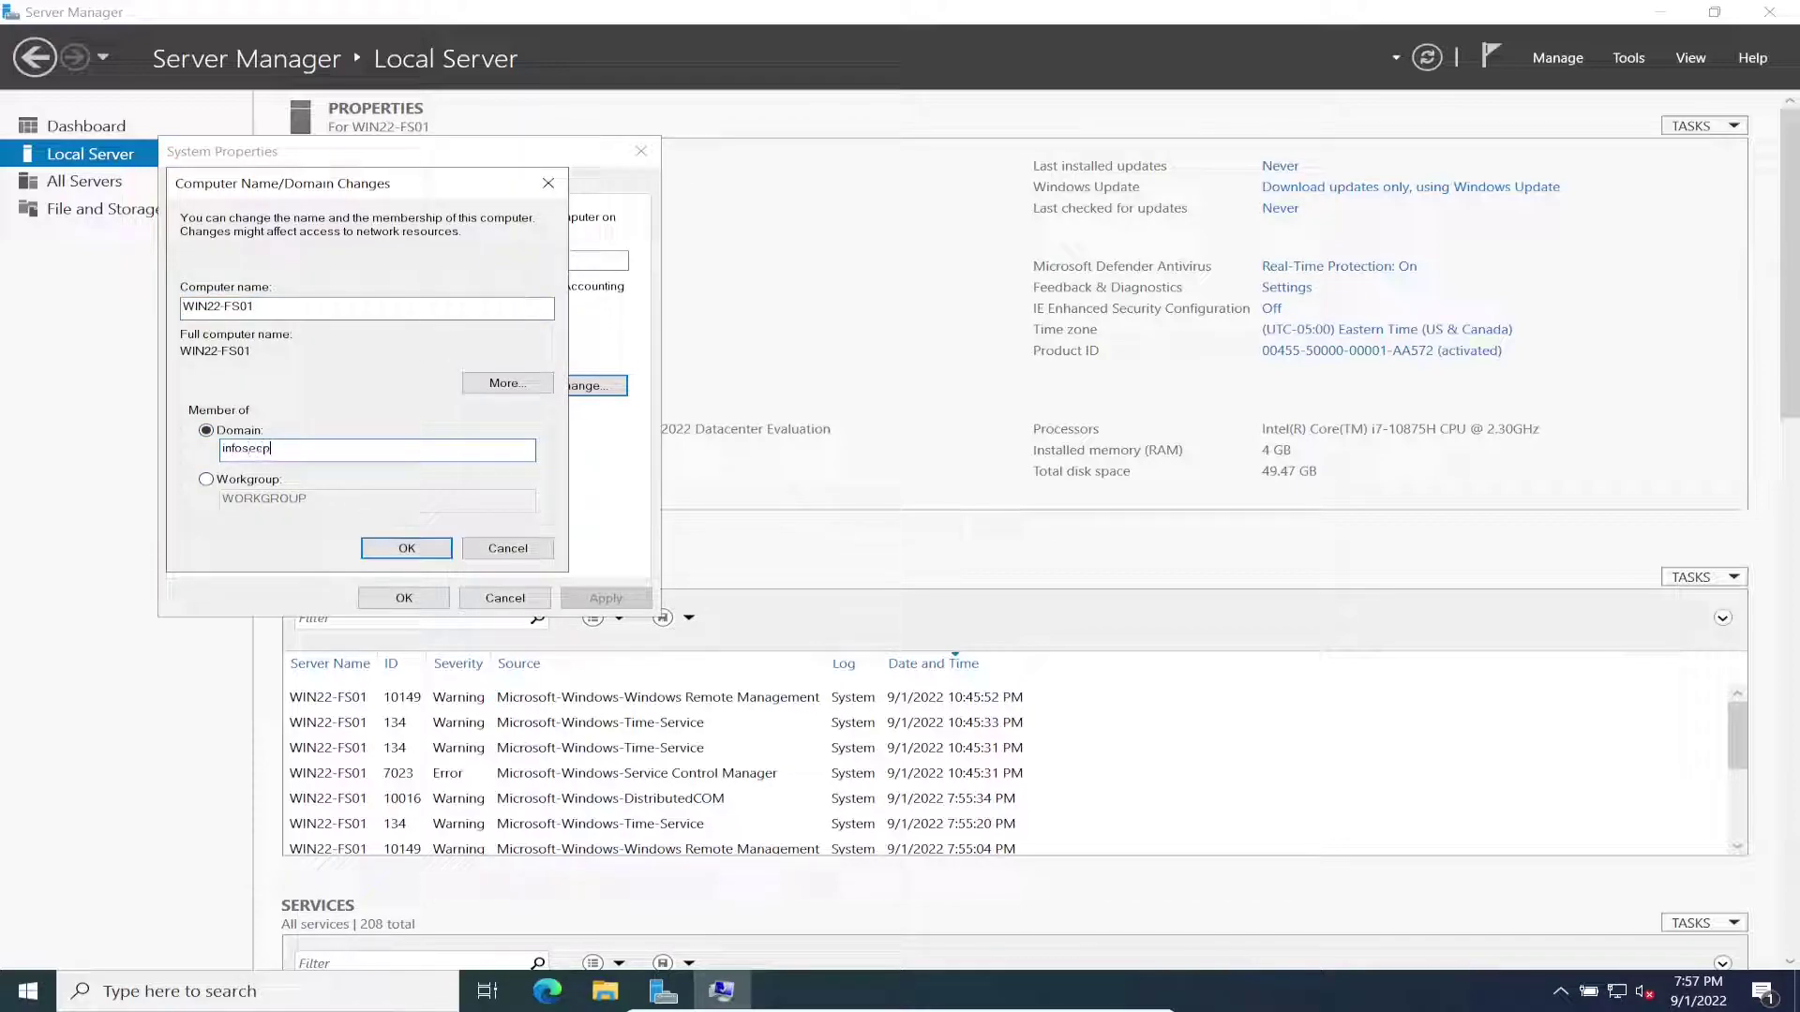
{"action": "type", "text": "at.com"}
{"action": "key", "text": "Return"}
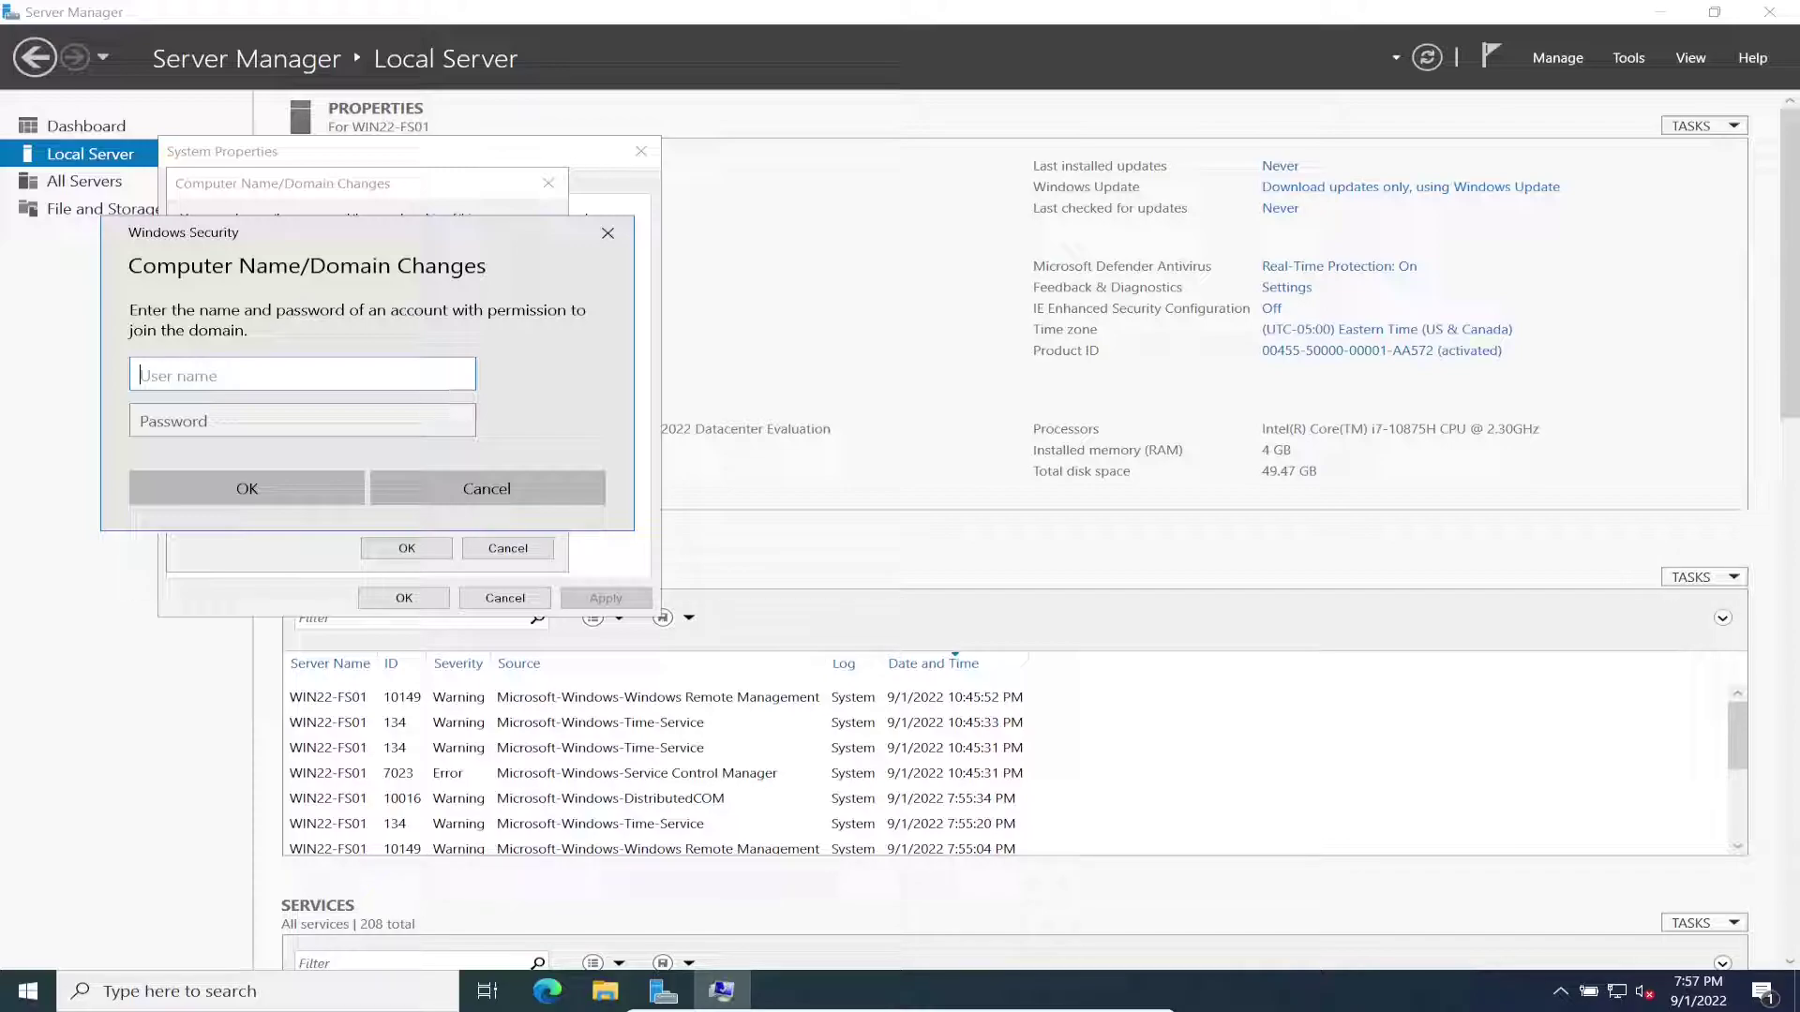
Step: Authenticate with the domain administrator's credentials and acknowledge the welcome and restart notices
{"action": "type", "text": "administrator"}
{"action": "key", "text": "Tab"}
{"action": "type", "text": "Password123456"}
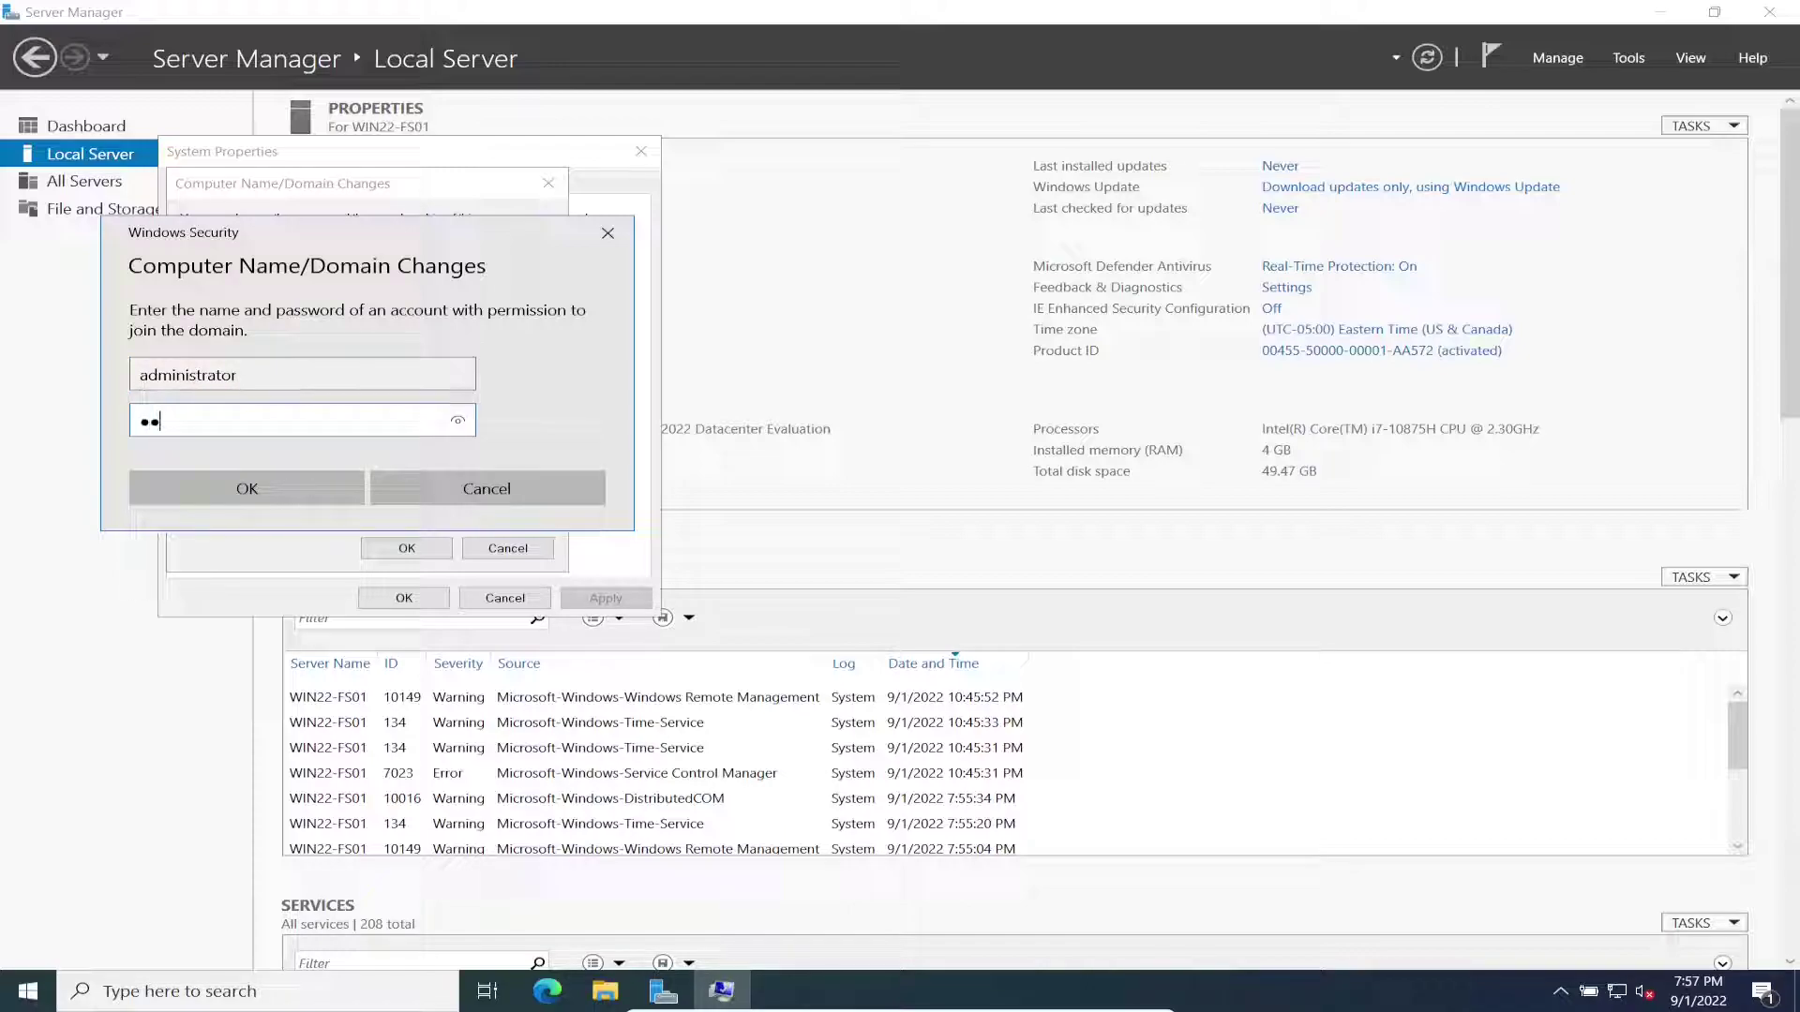
{"action": "key", "text": "Return"}
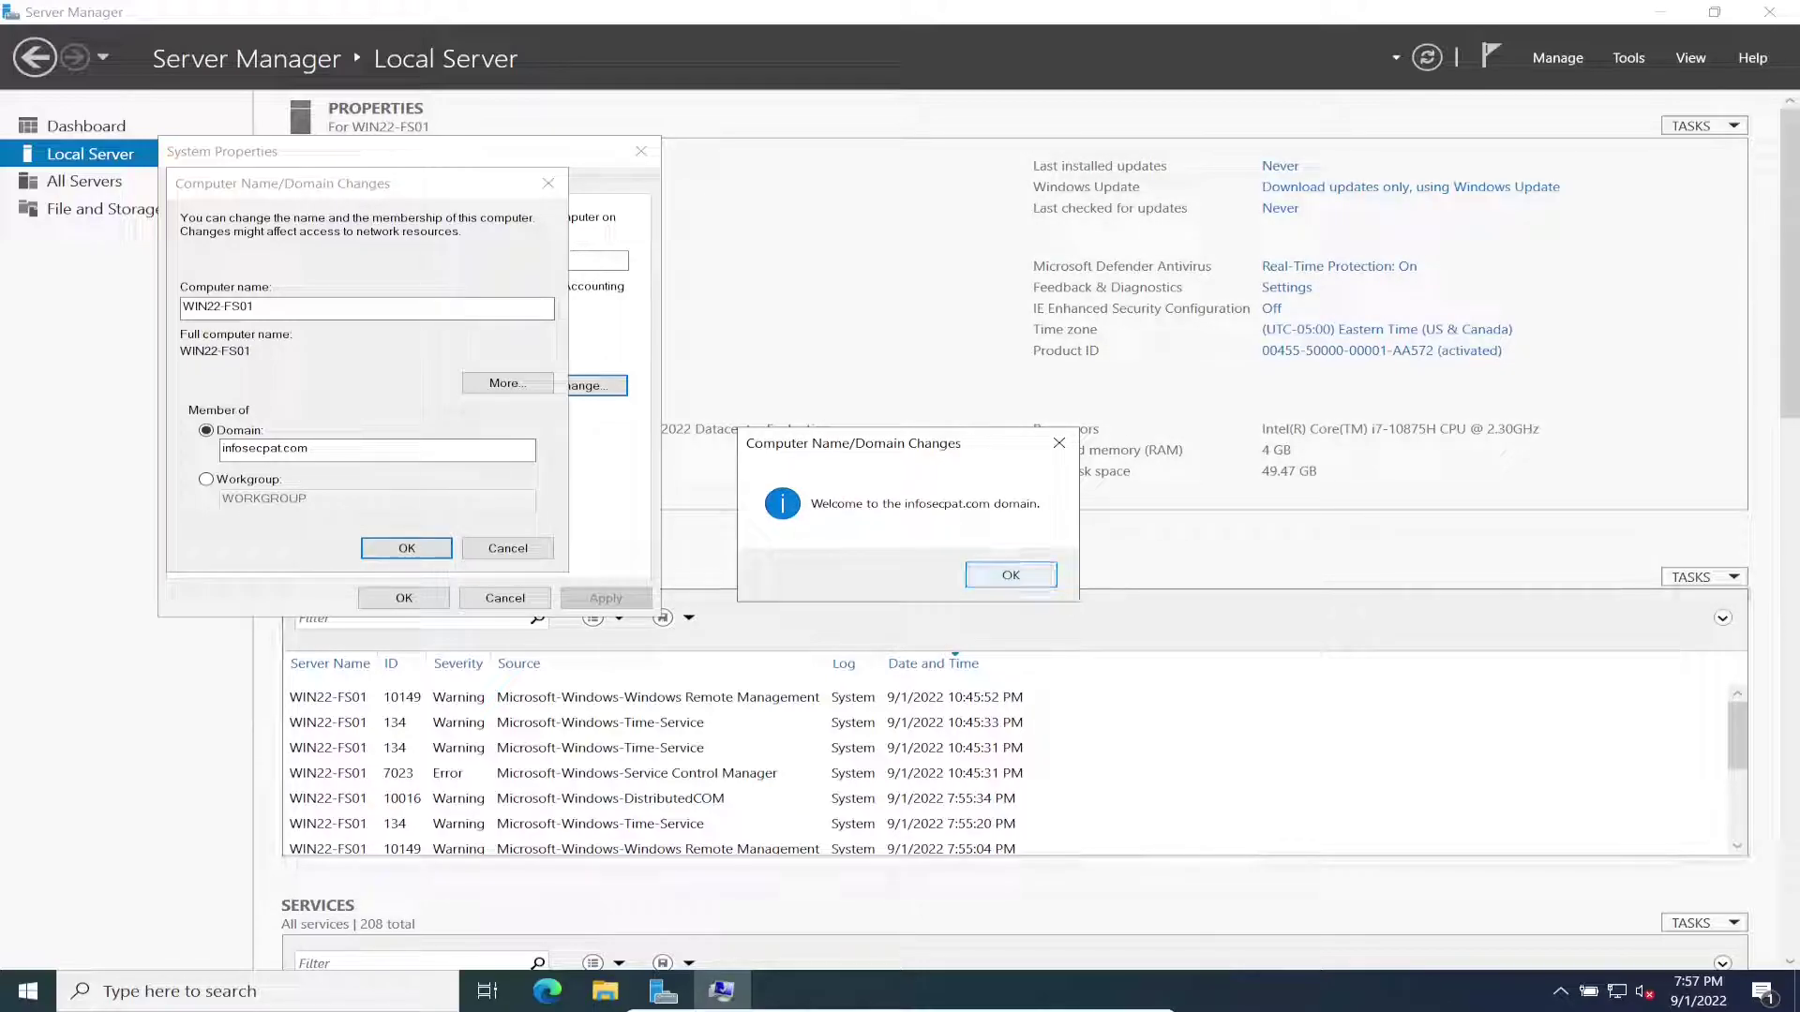
{"action": "key", "text": "Return"}
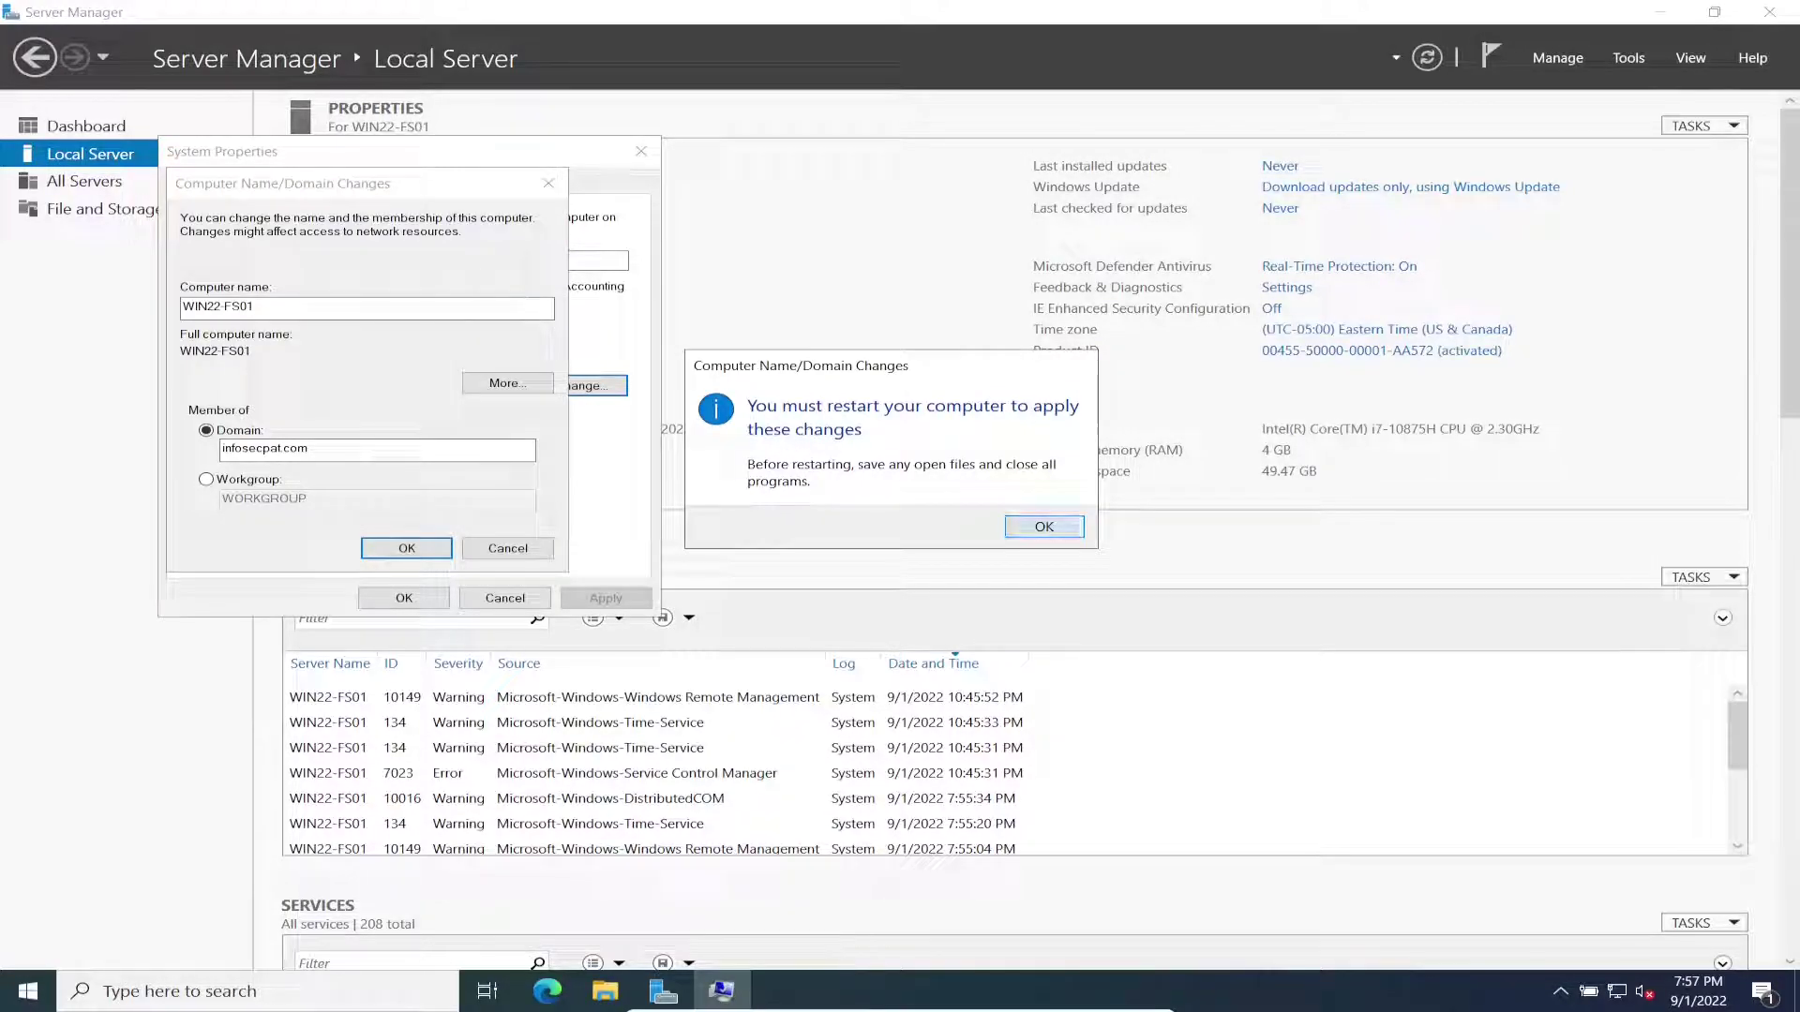
{"action": "key", "text": "Return"}
{"action": "key", "text": "Return"}
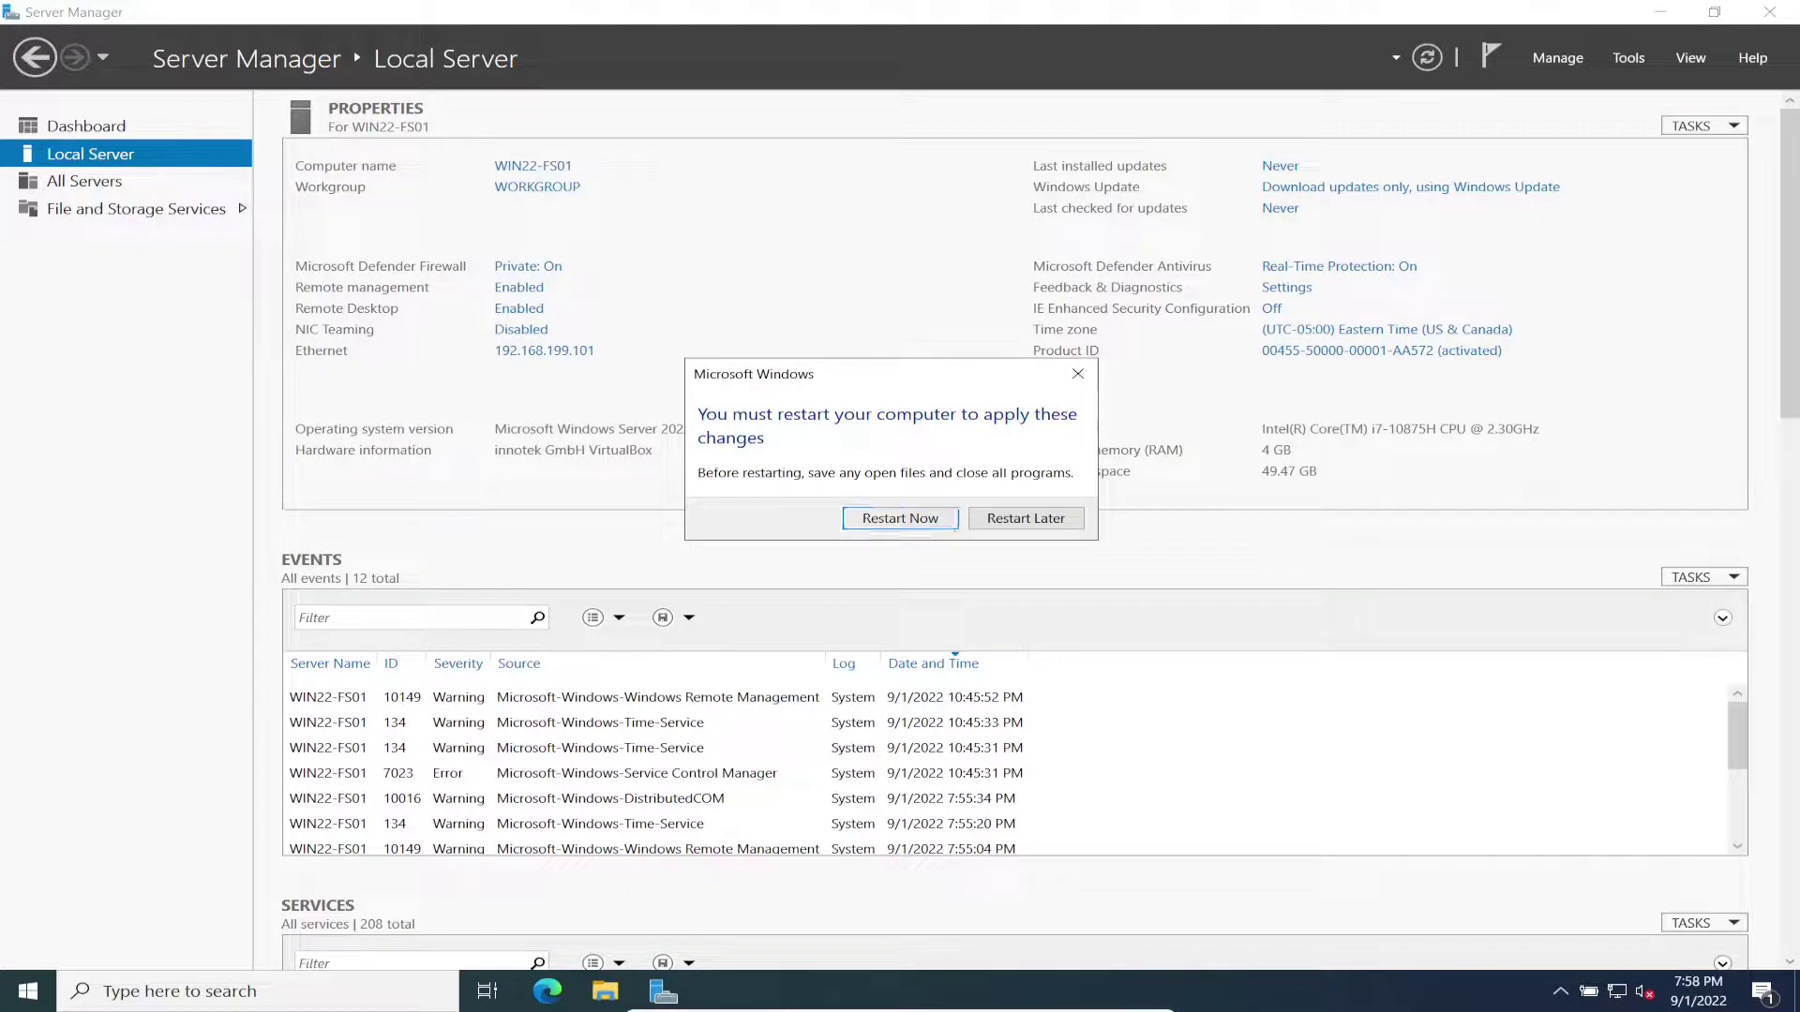
{"action": "key", "text": "Return"}
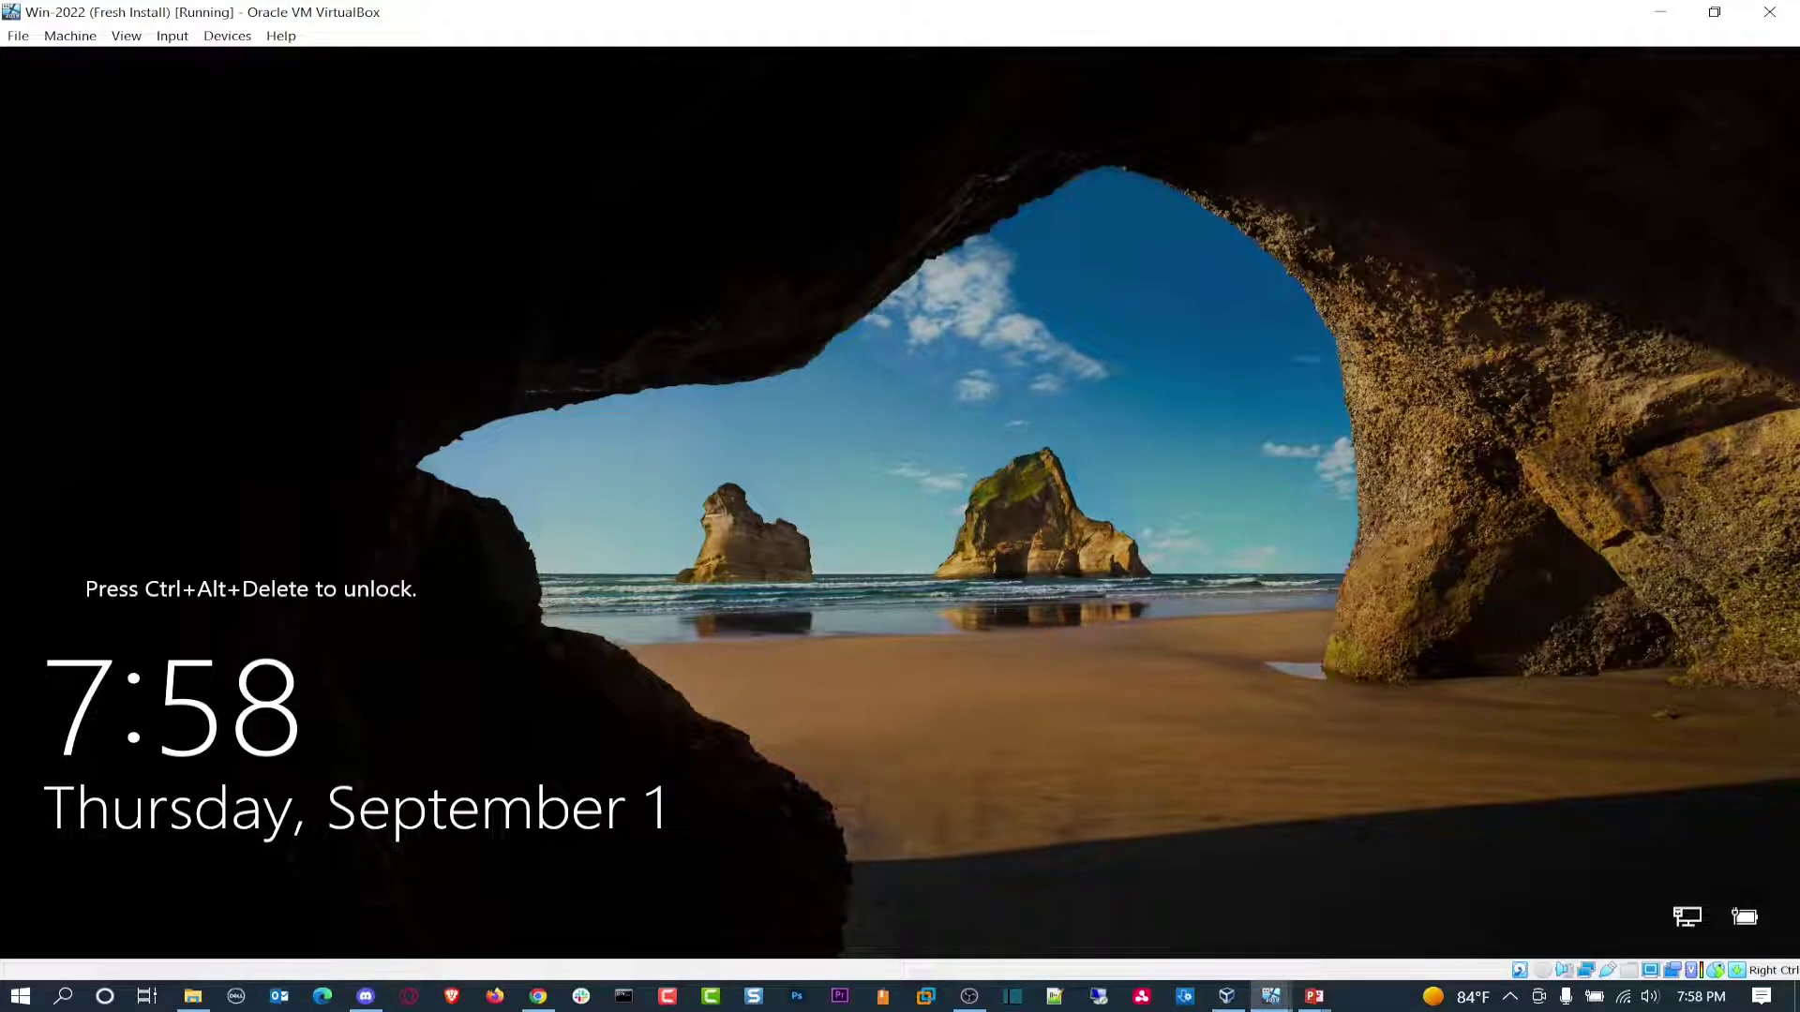
Step: Send Ctrl-Alt-Del to the guest and sign in with the INFOSECPAT Administrator password
{"action": "left_click", "coordinate": [71, 35]}
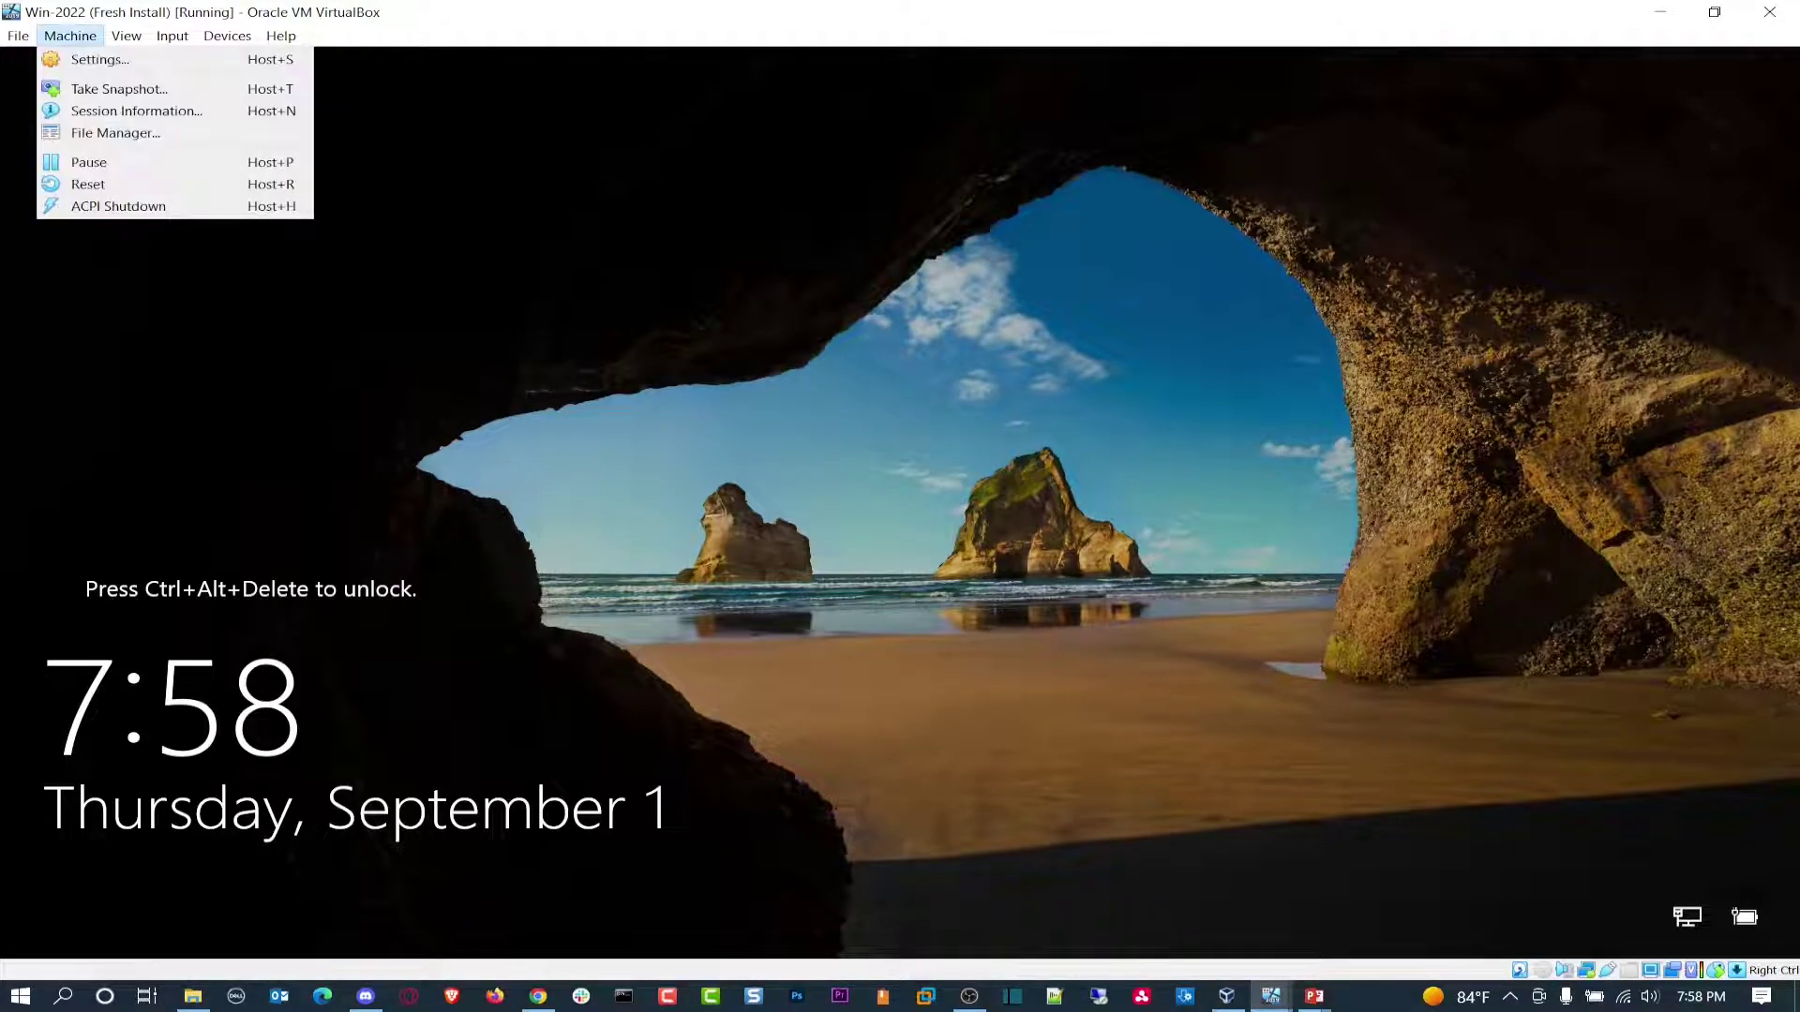
{"action": "left_click", "coordinate": [70, 35]}
{"action": "left_click", "coordinate": [172, 36]}
{"action": "mouse_move", "coordinate": [214, 59]}
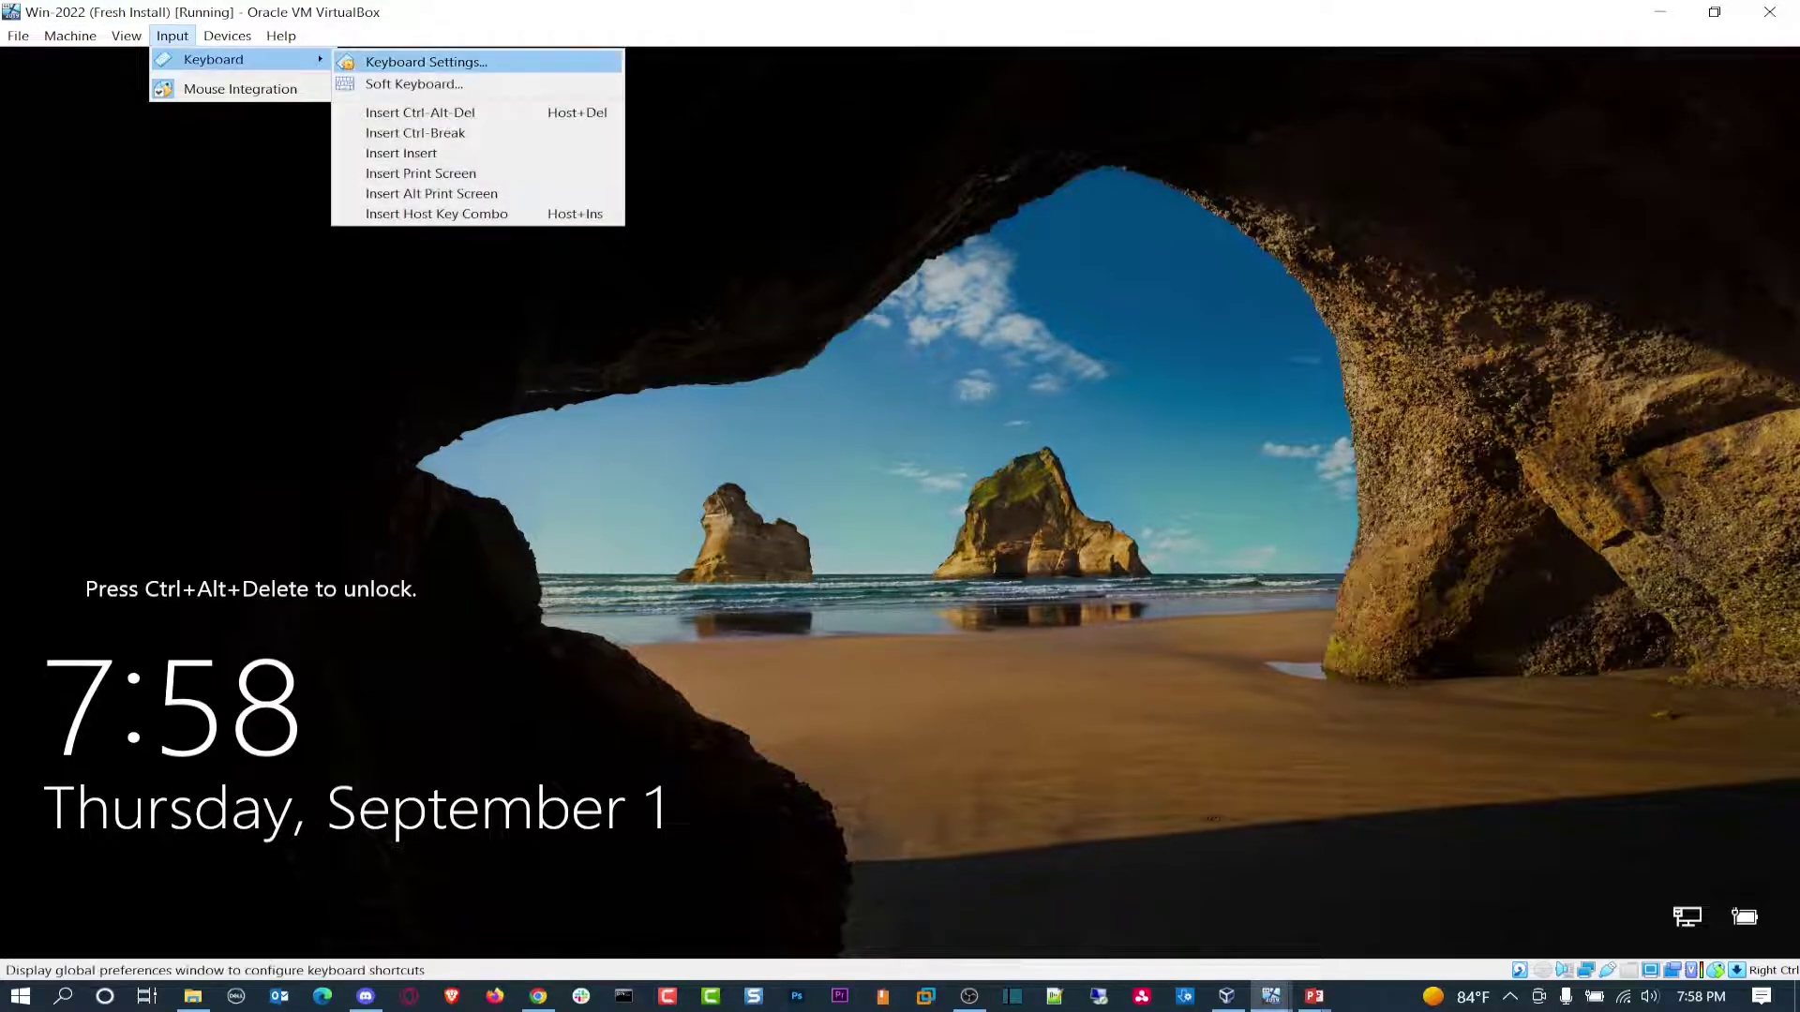
{"action": "left_click", "coordinate": [393, 112]}
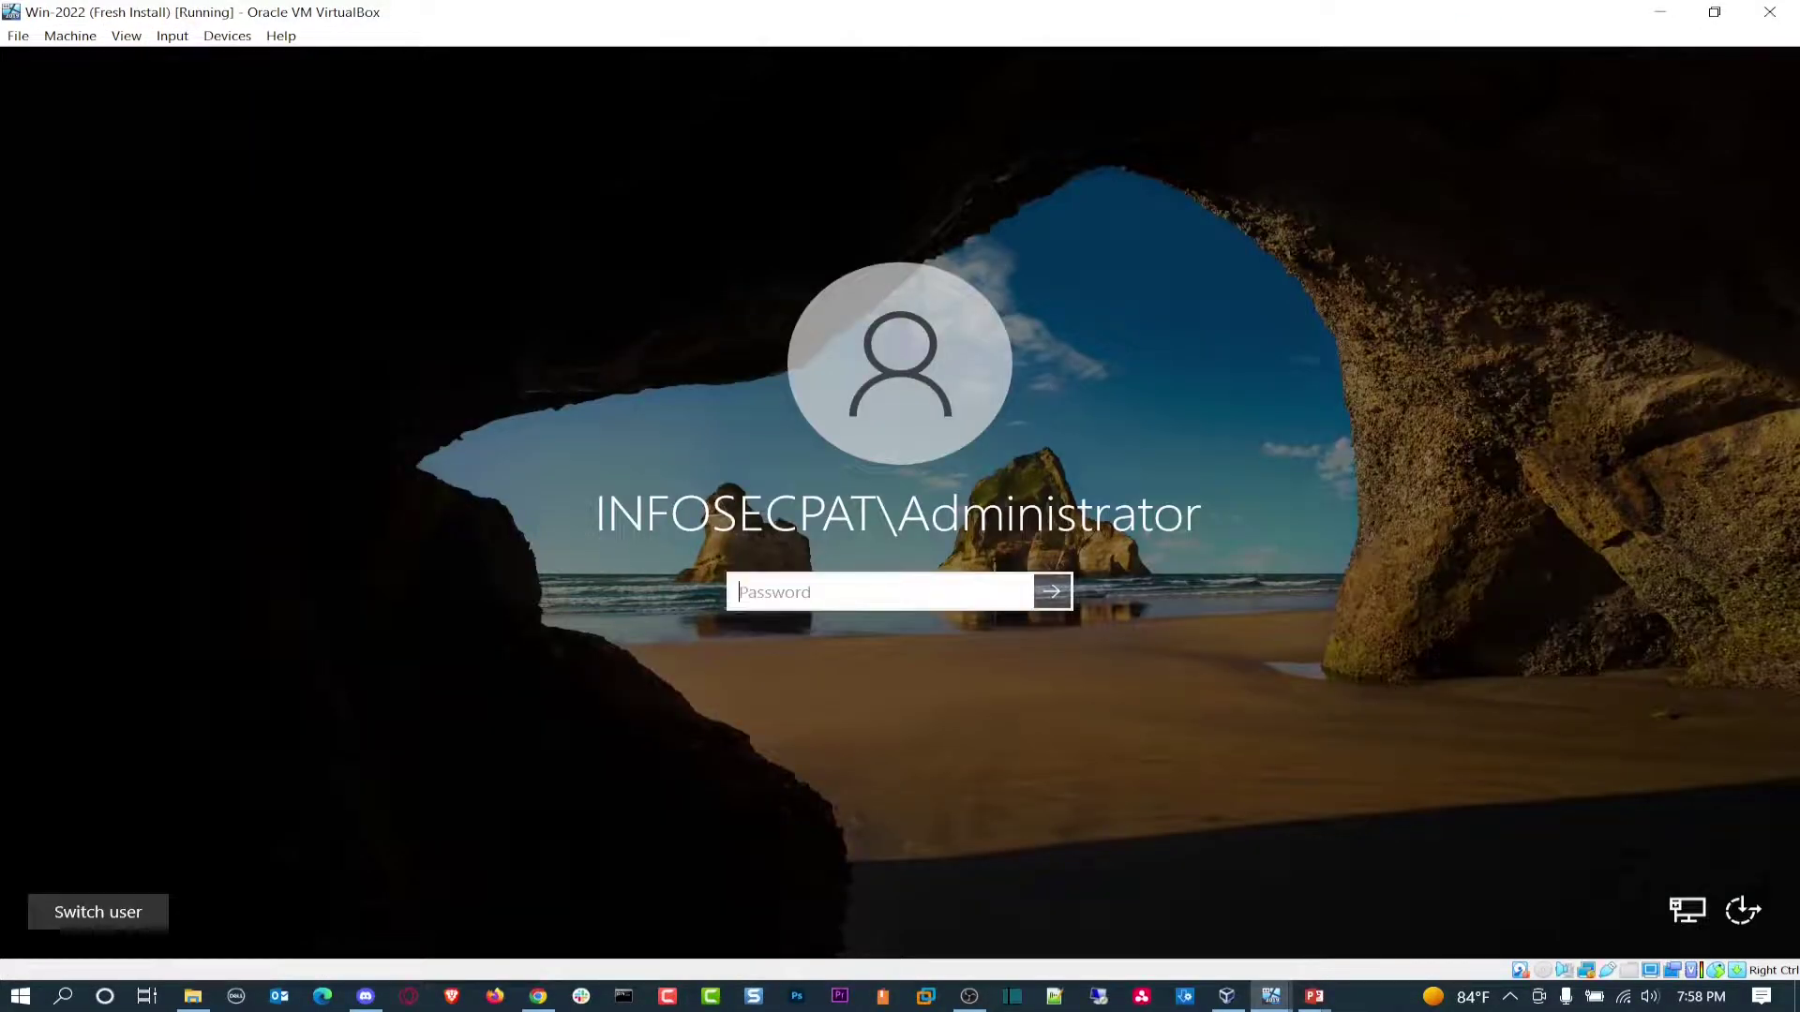
{"action": "type", "text": "•••••••••••••••"}
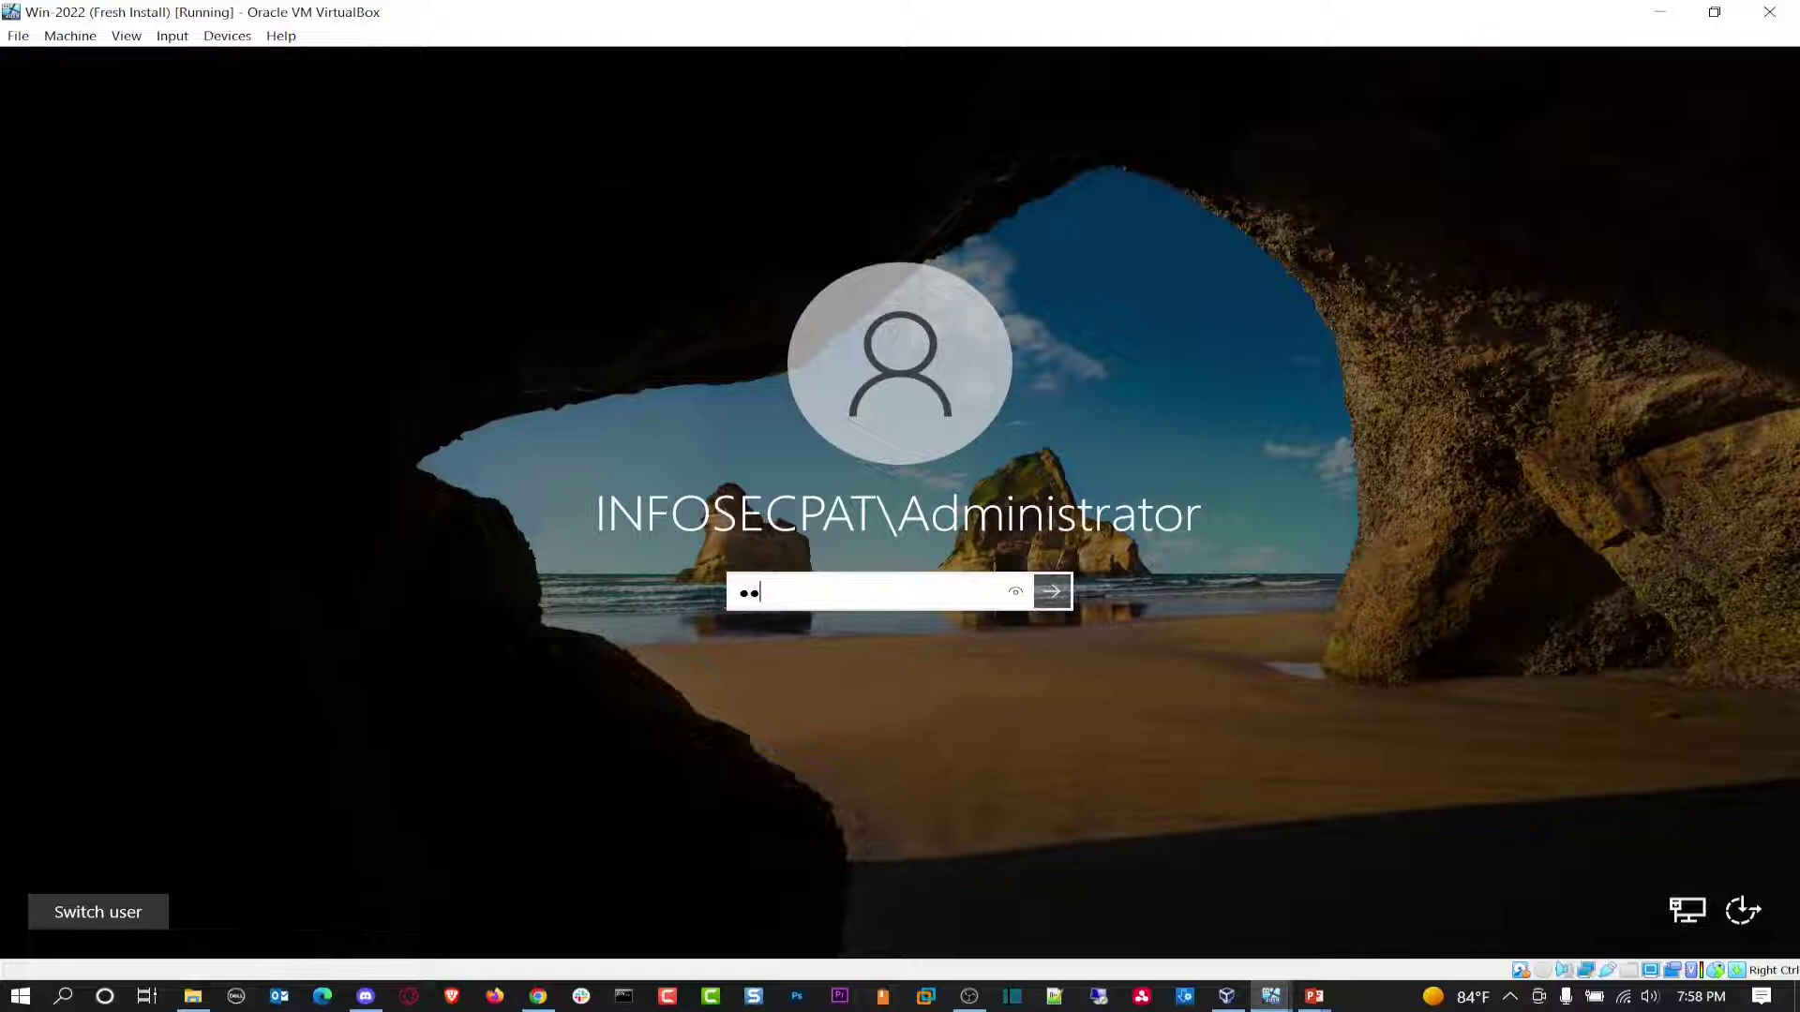
{"action": "key", "text": "Return"}
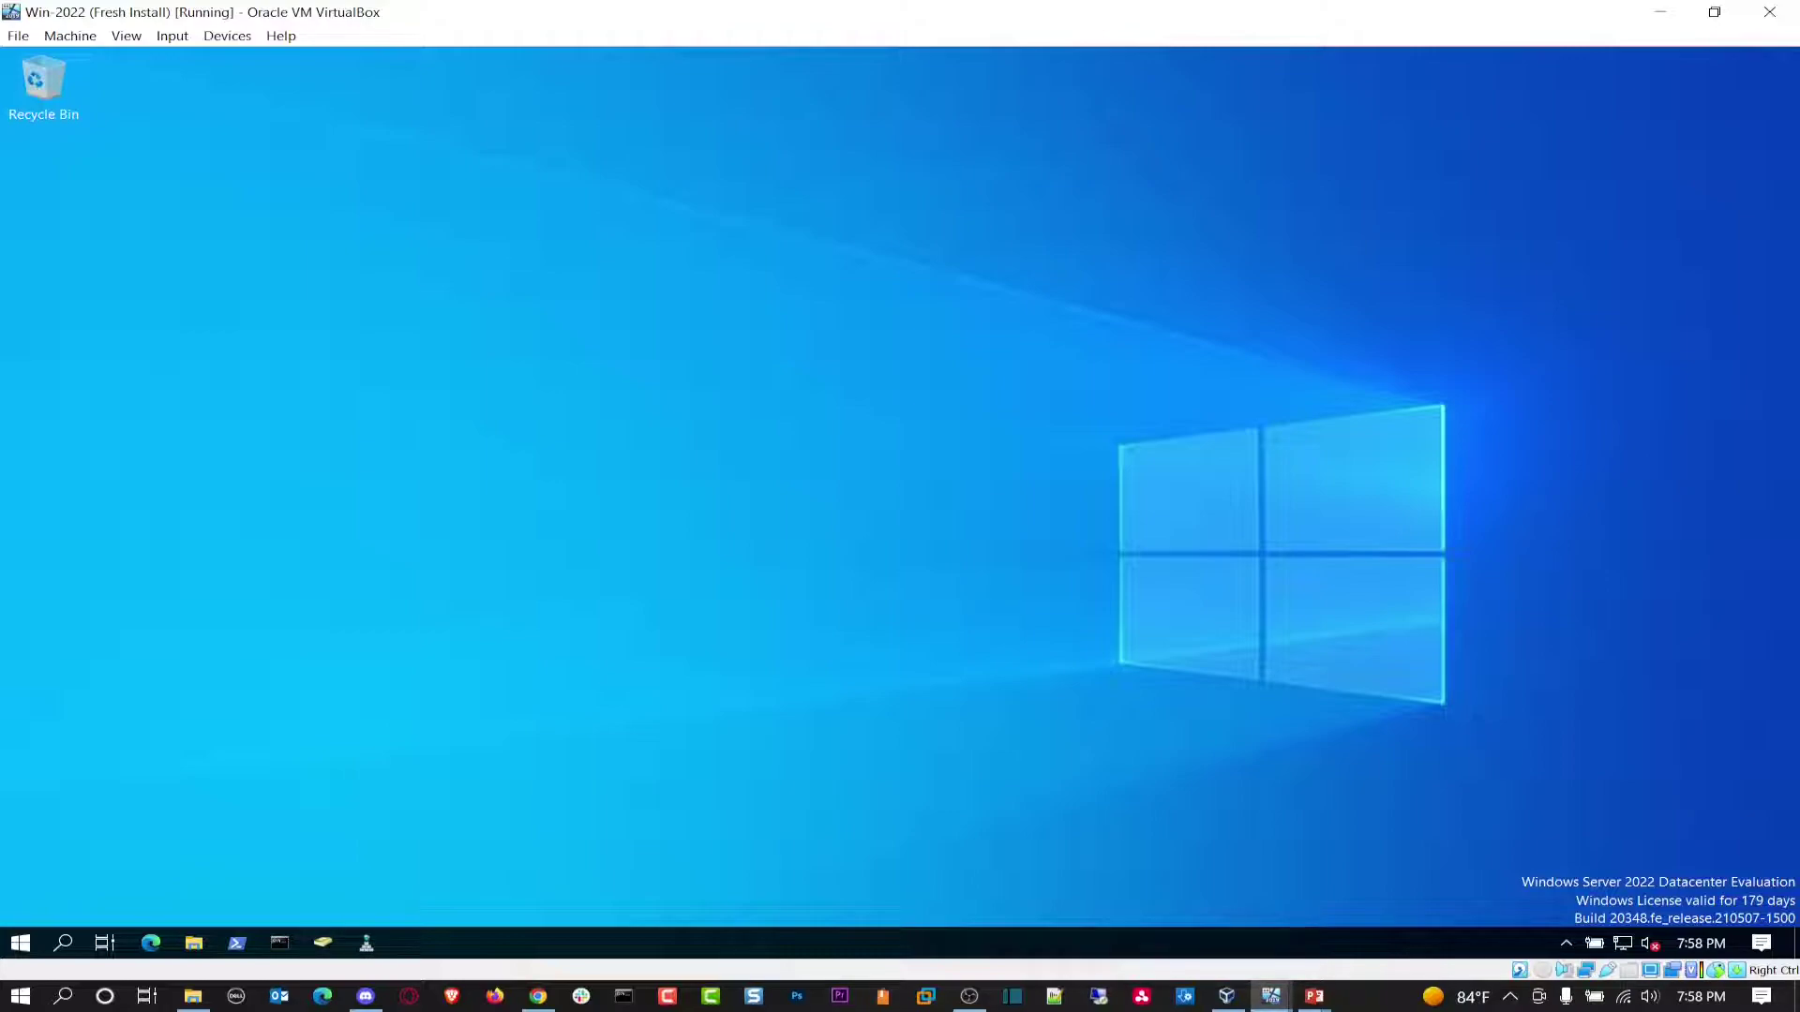
Step: Switch the VirtualBox guest to full-screen mode and move Active Directory Users and Computers left
{"action": "left_click", "coordinate": [322, 943]}
{"action": "left_click", "coordinate": [125, 35]}
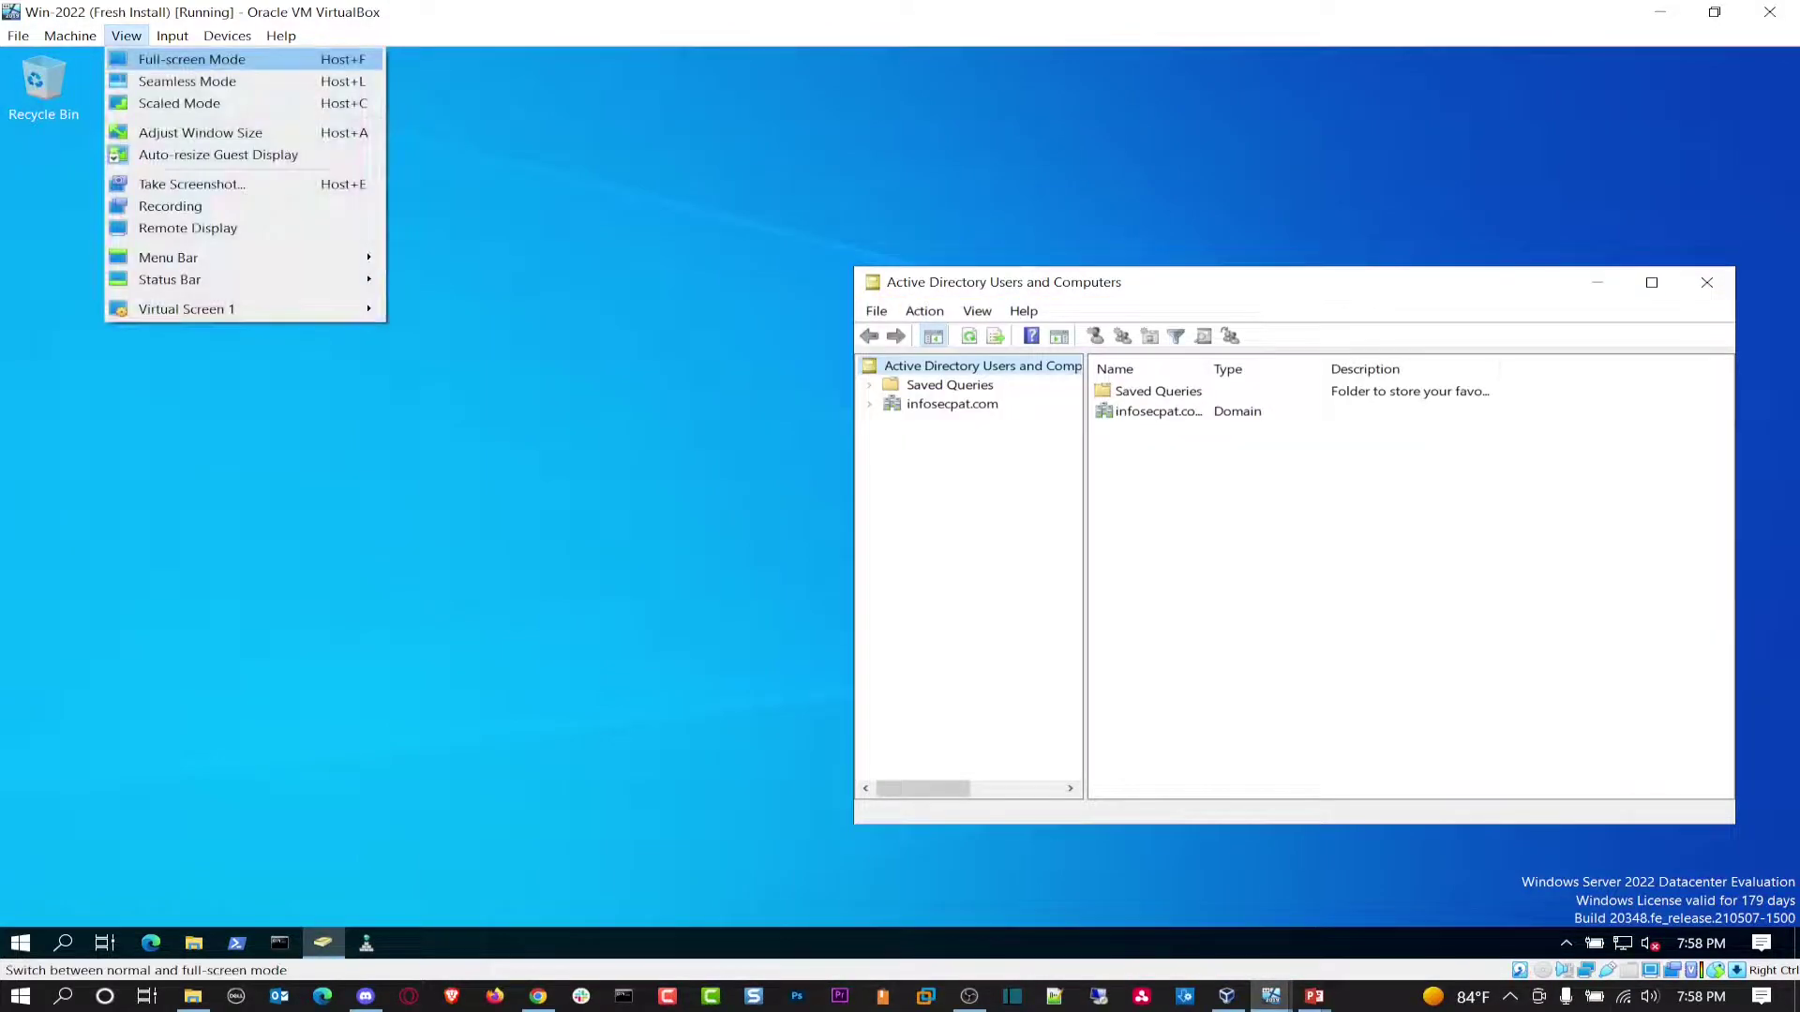
{"action": "left_click", "coordinate": [164, 57]}
{"action": "left_click", "coordinate": [853, 583]}
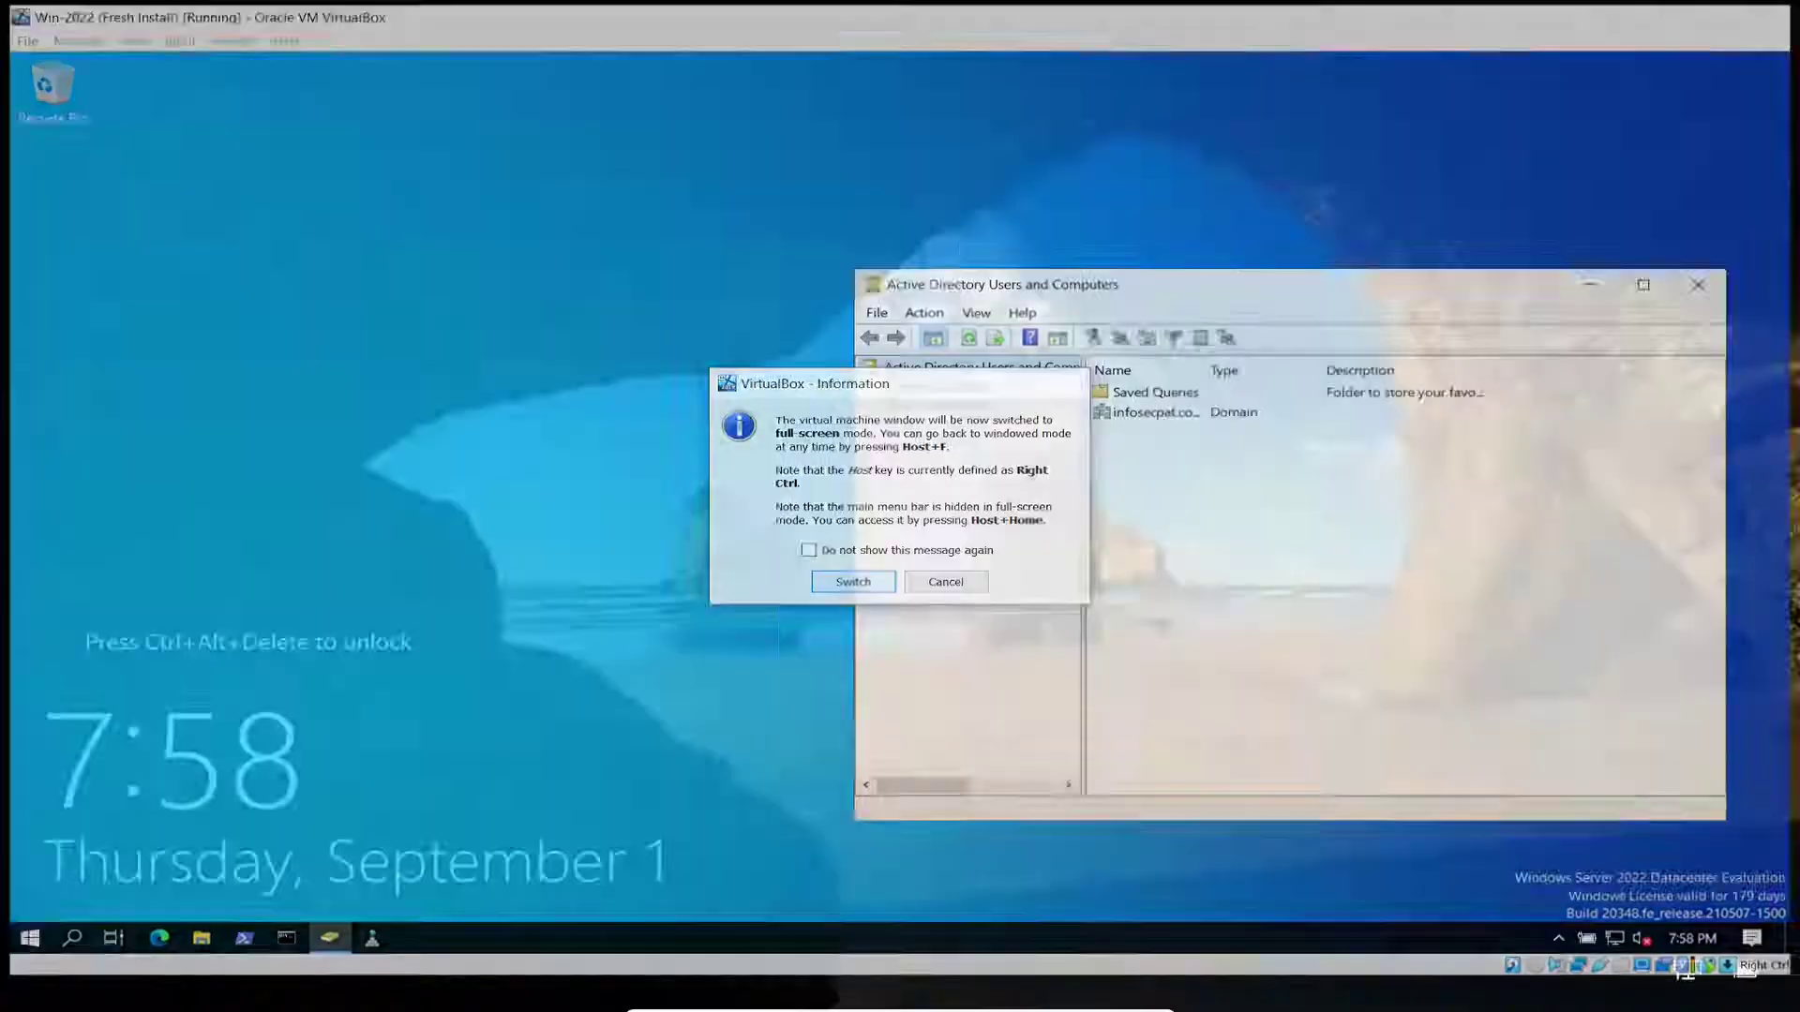
{"action": "left_click_drag", "start_coordinate": [688, 251], "coordinate": [345, 151]}
Step: Open infosecpat.com's Computers container, select WIN22-FS01, and enlarge the window and tree pane
{"action": "left_click", "coordinate": [223, 270]}
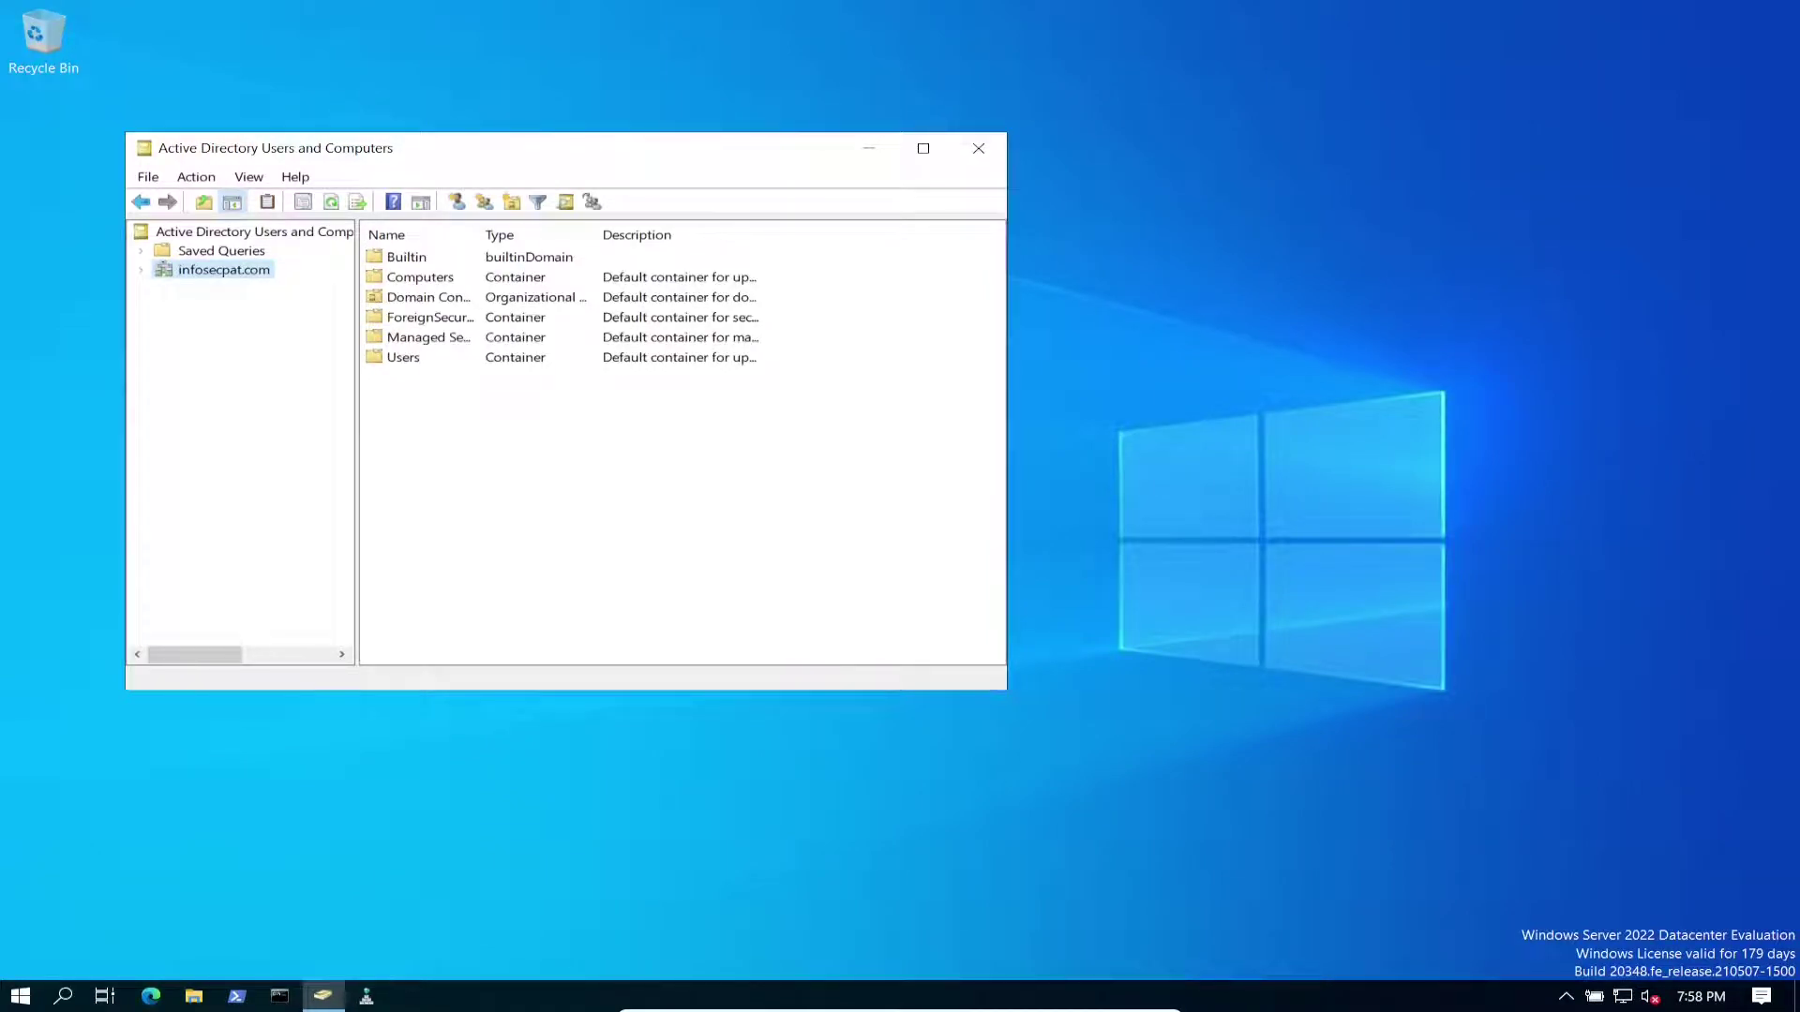
{"action": "left_click", "coordinate": [141, 270]}
{"action": "left_click", "coordinate": [233, 307]}
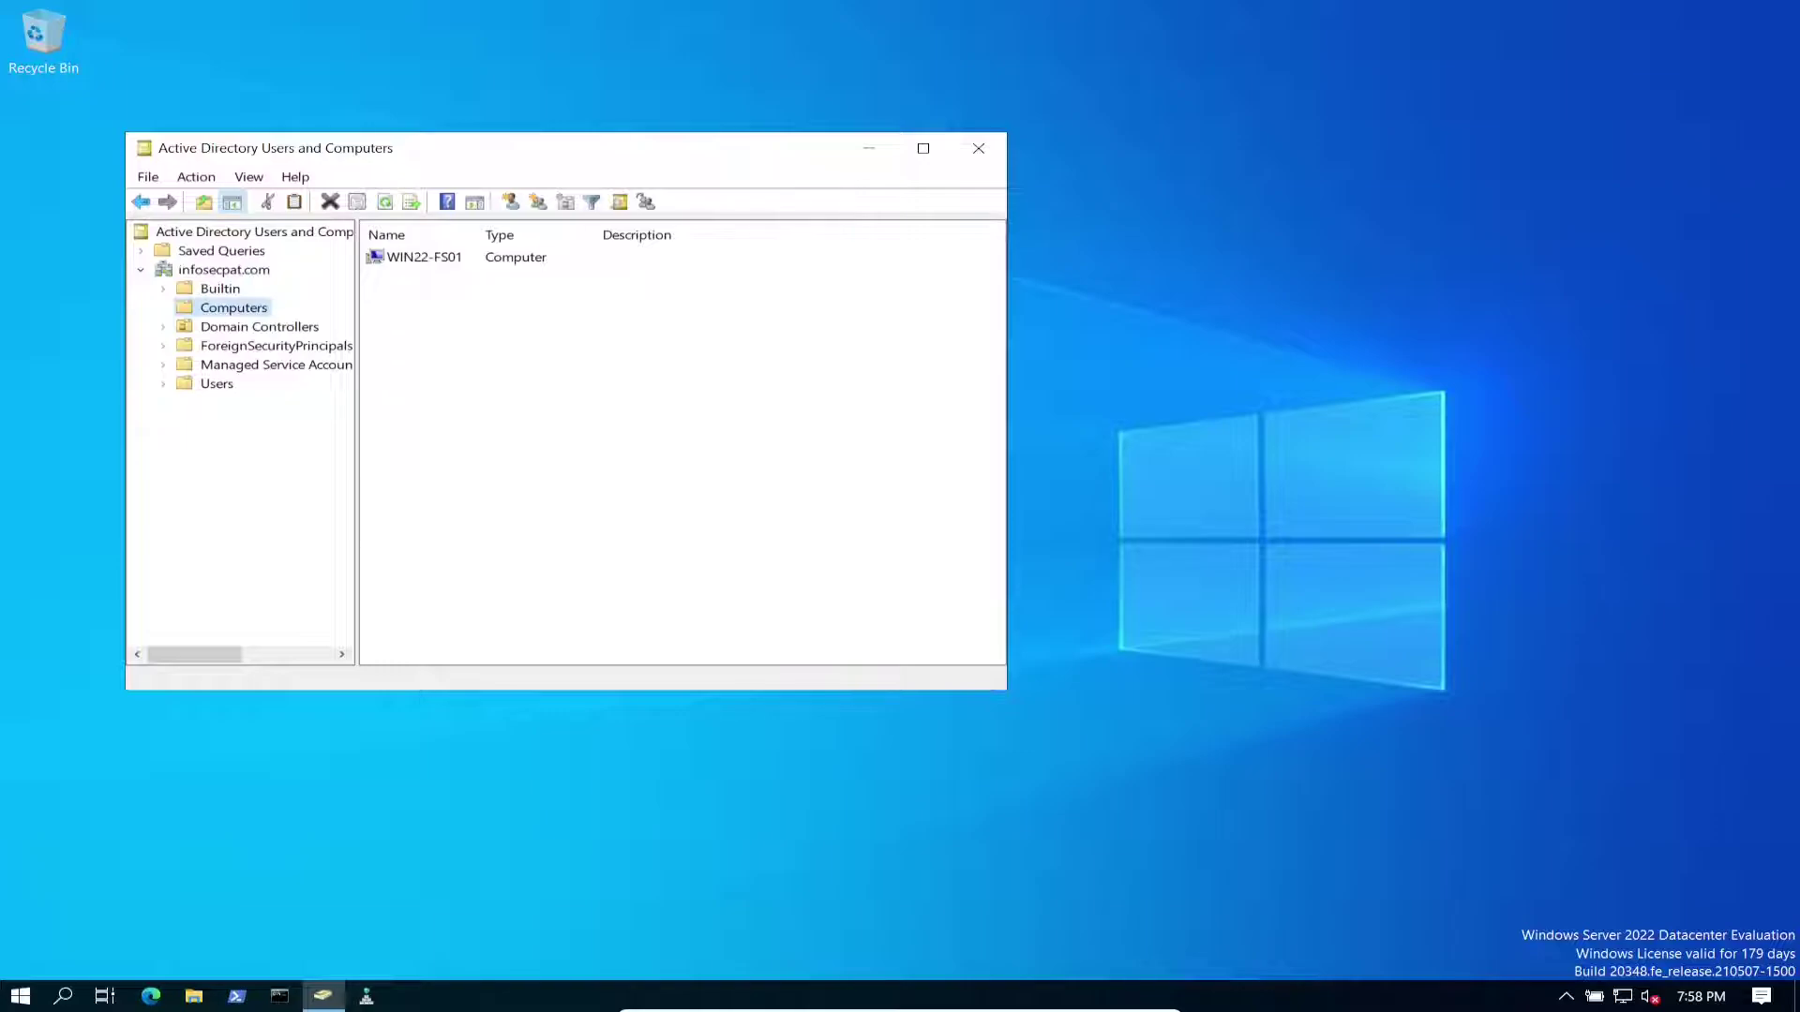
{"action": "left_click_drag", "start_coordinate": [610, 161], "coordinate": [666, 140]}
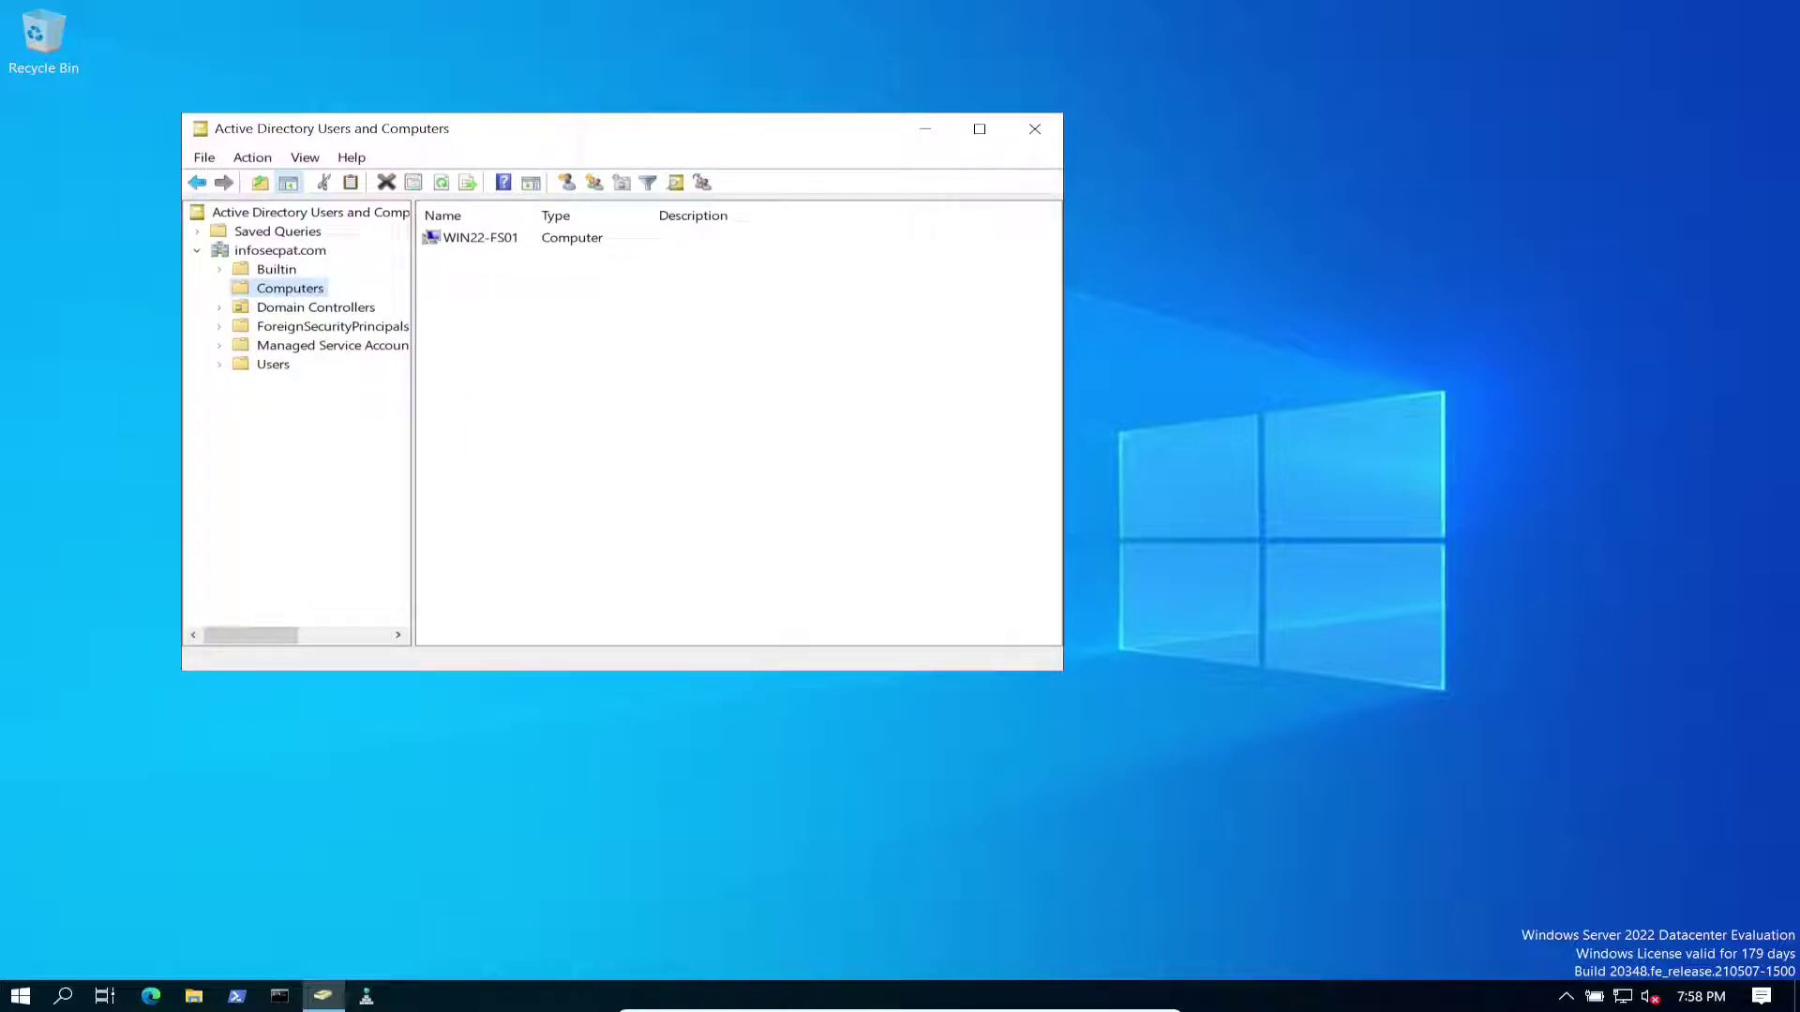
{"action": "left_click", "coordinate": [480, 237]}
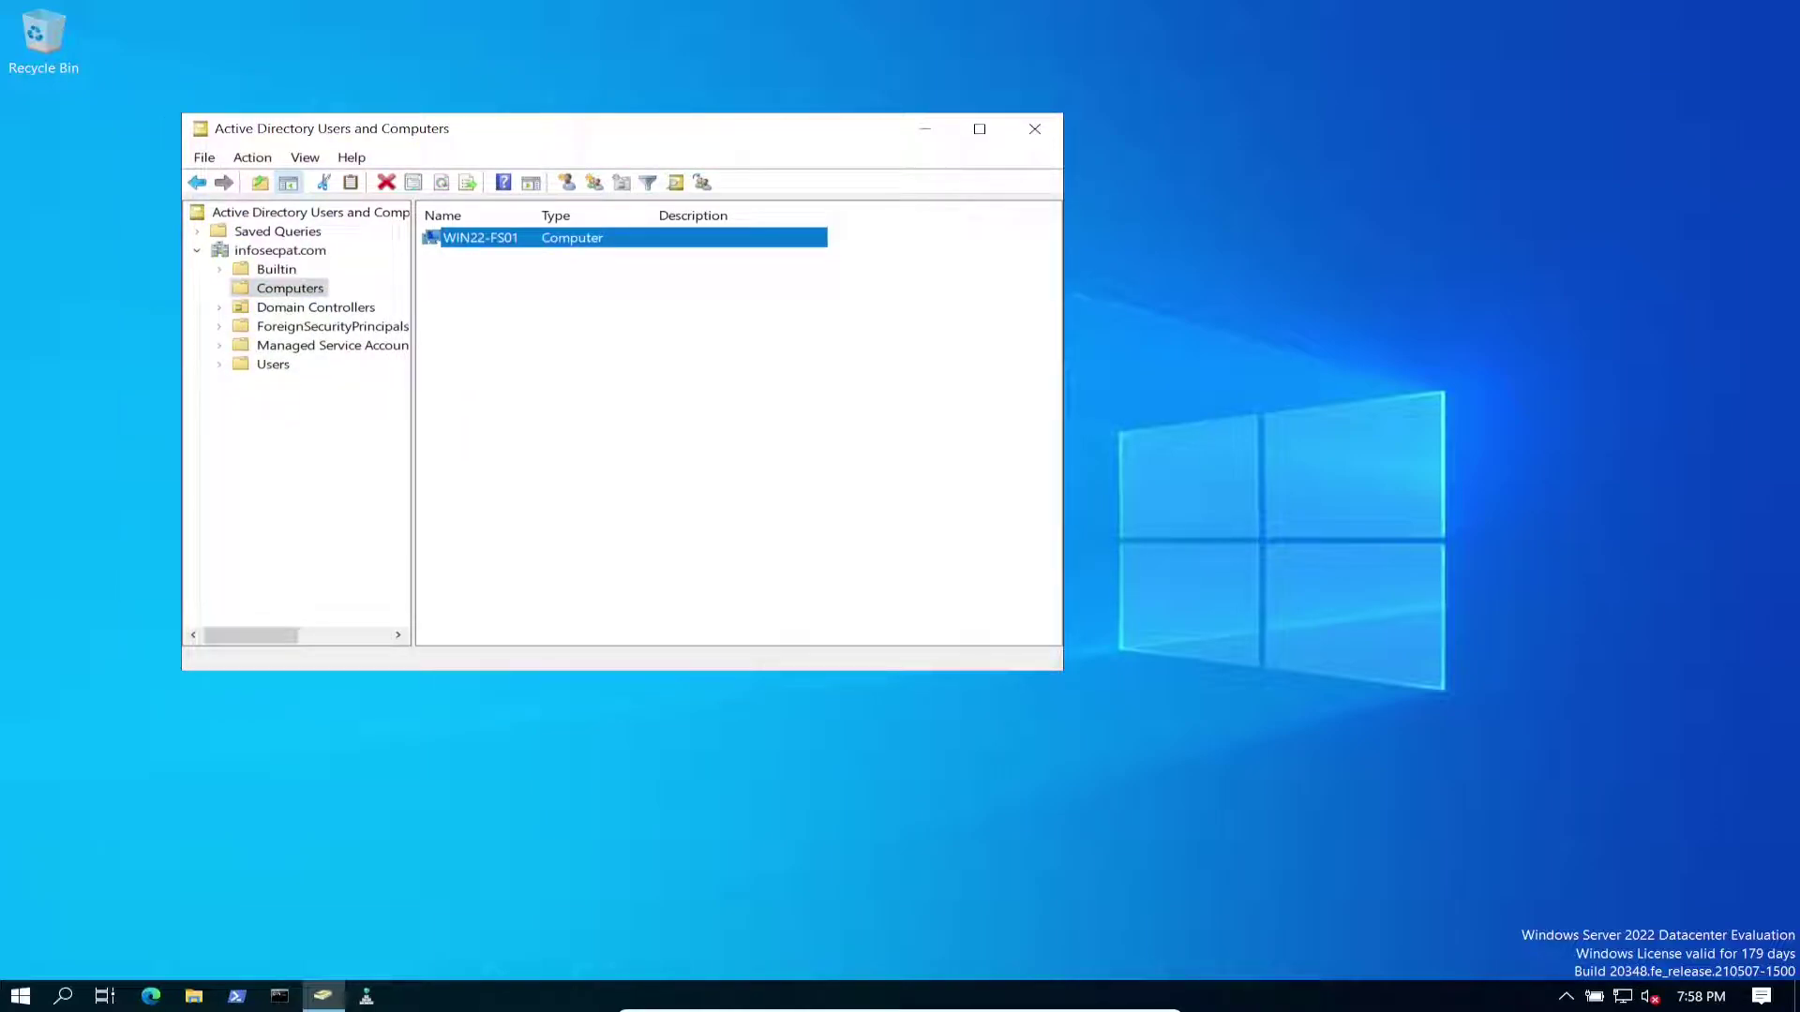
{"action": "left_click_drag", "start_coordinate": [1062, 670], "coordinate": [1441, 758]}
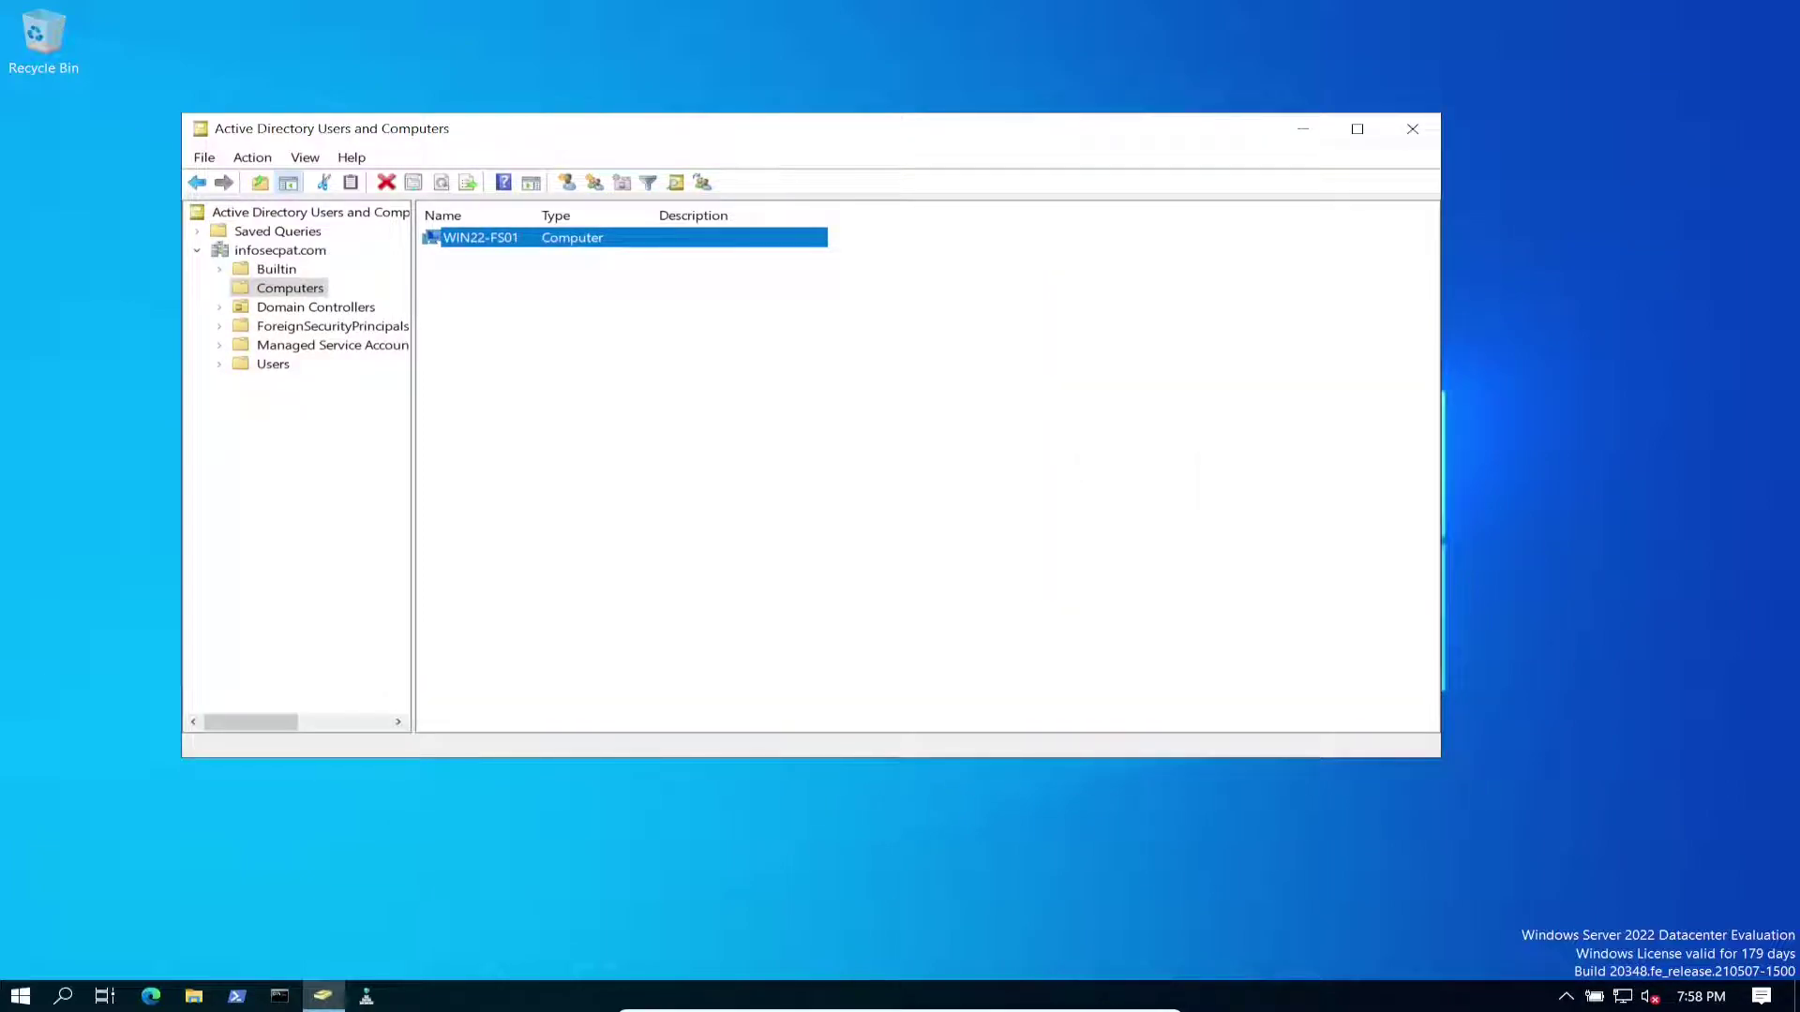
{"action": "left_click_drag", "start_coordinate": [413, 468], "coordinate": [560, 469]}
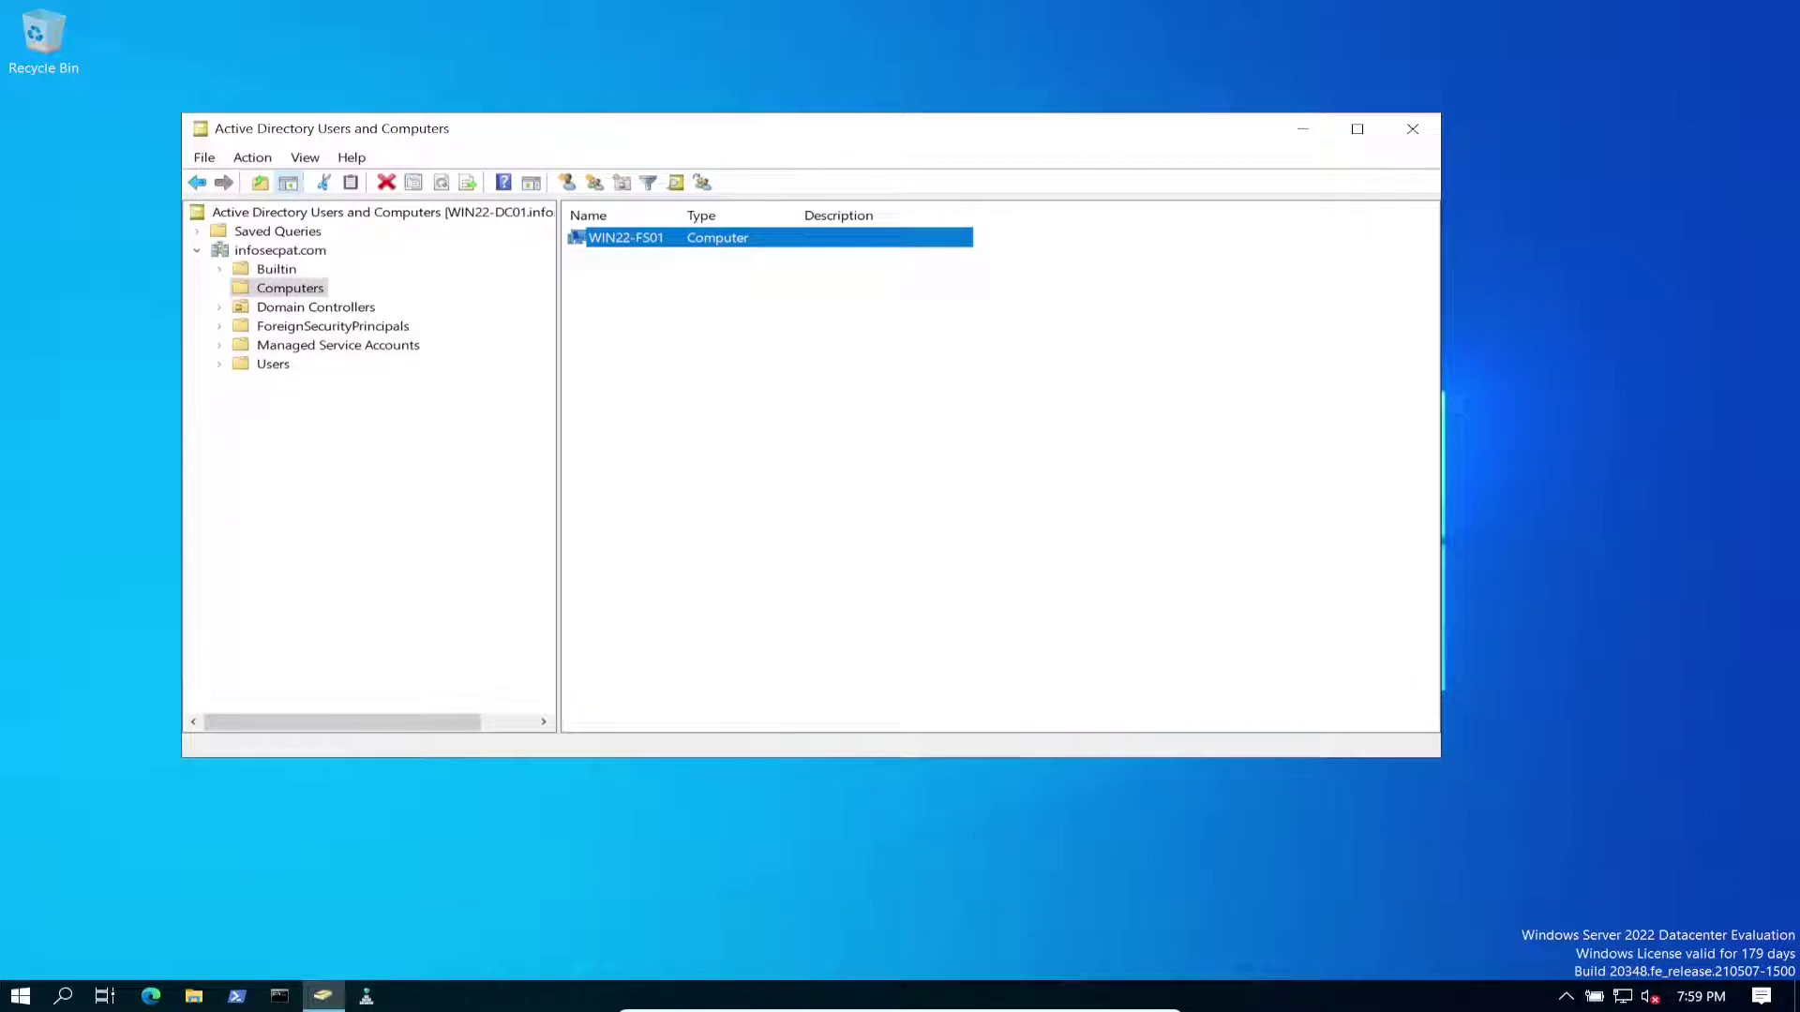
Step: Check WIN22-DC01 under Domain Controllers and WIN22-FS01 under Computers, then view Users
{"action": "left_click", "coordinate": [280, 249]}
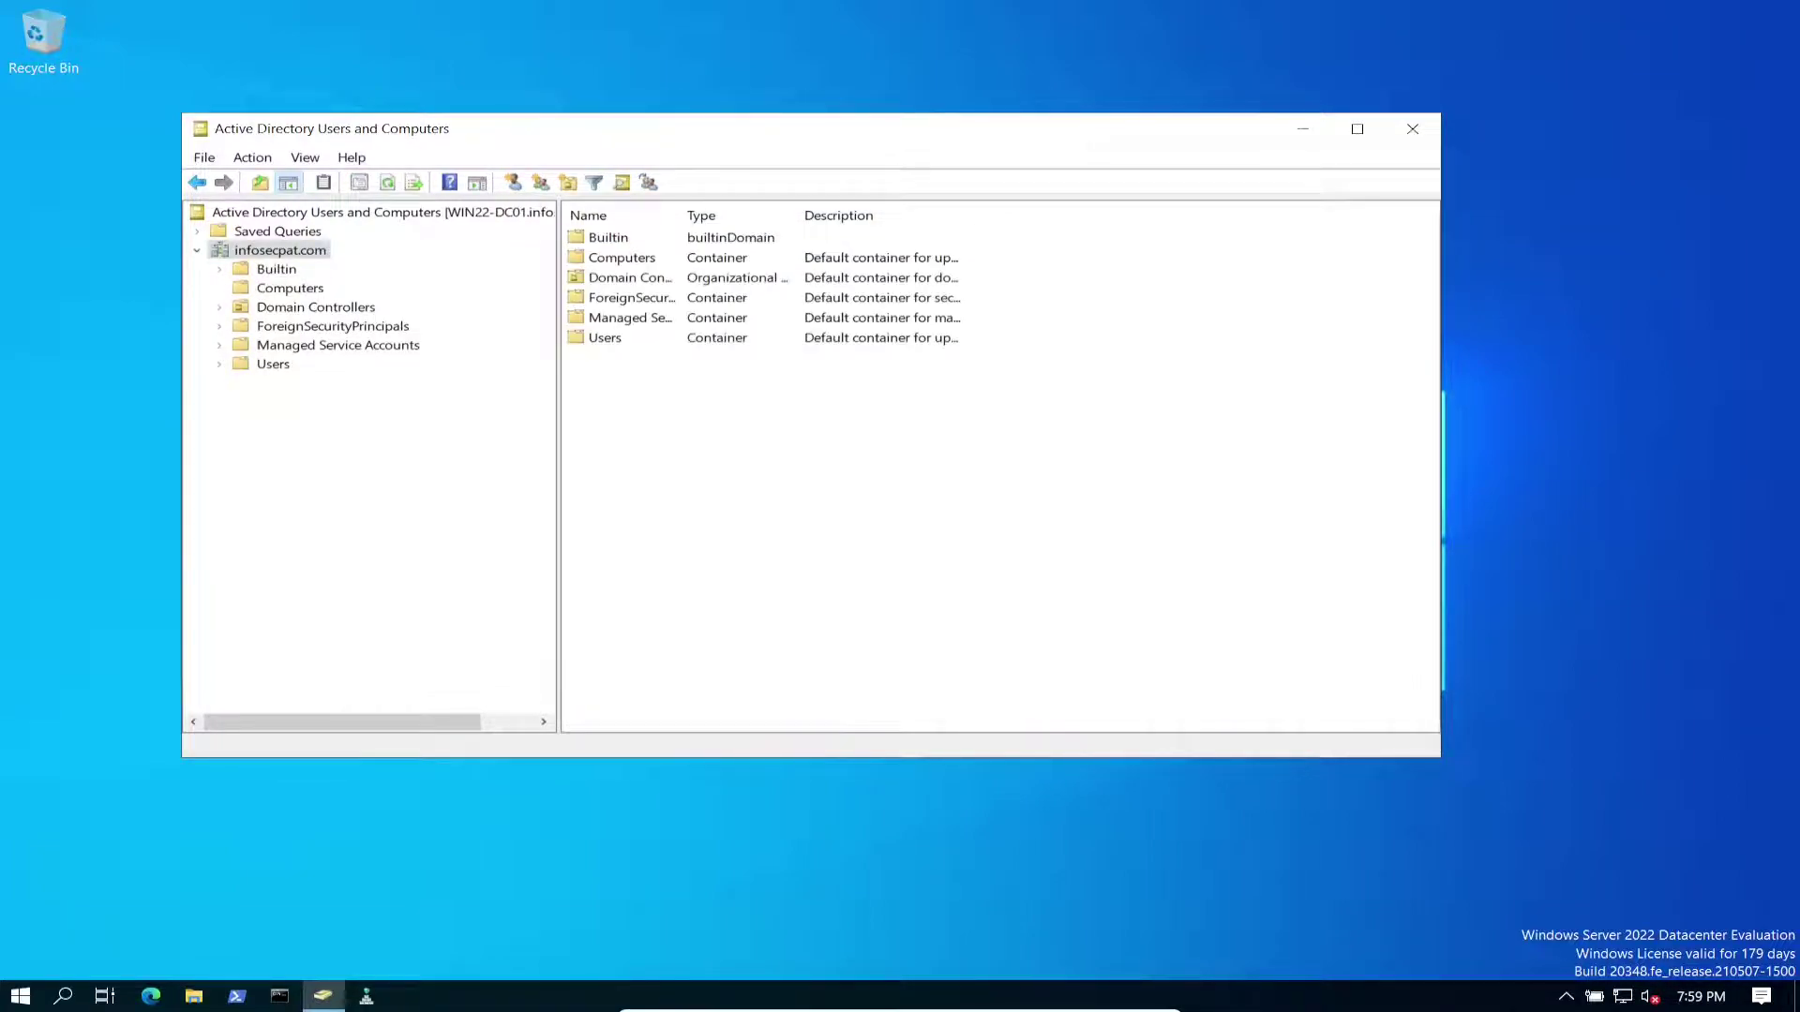
{"action": "left_click", "coordinate": [289, 288]}
{"action": "left_click", "coordinate": [316, 306]}
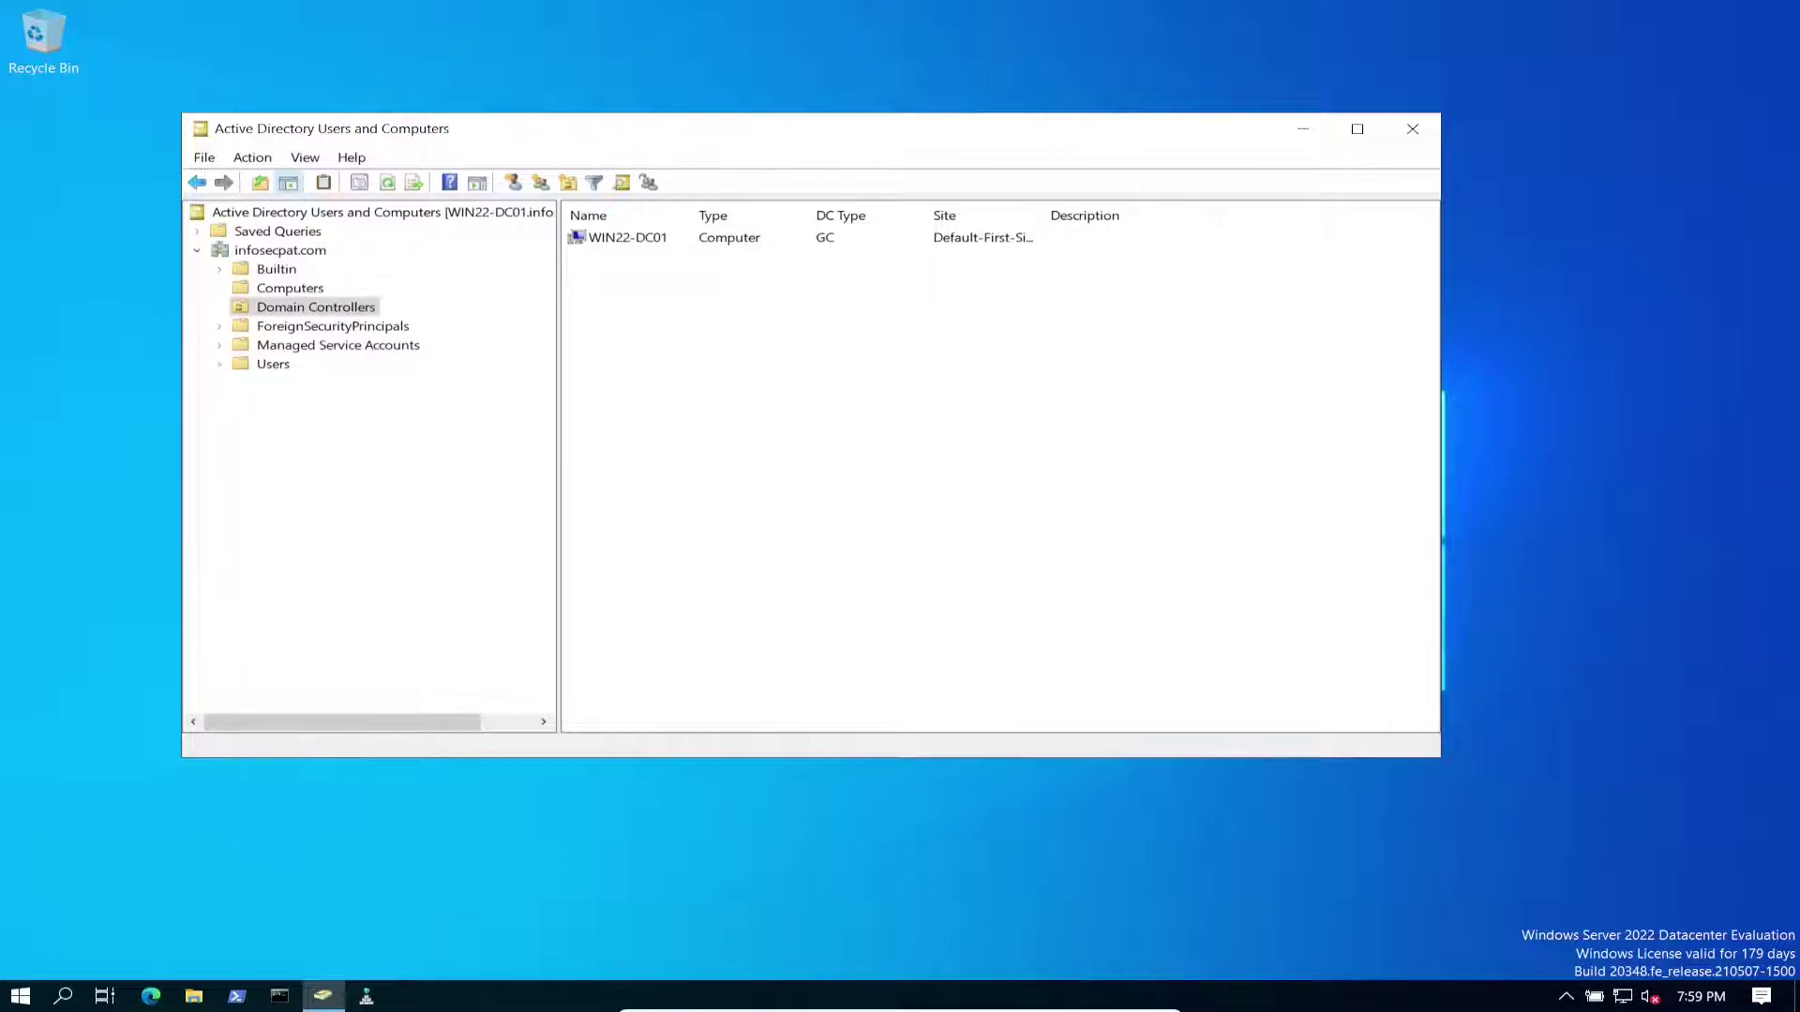
{"action": "left_click", "coordinate": [289, 288]}
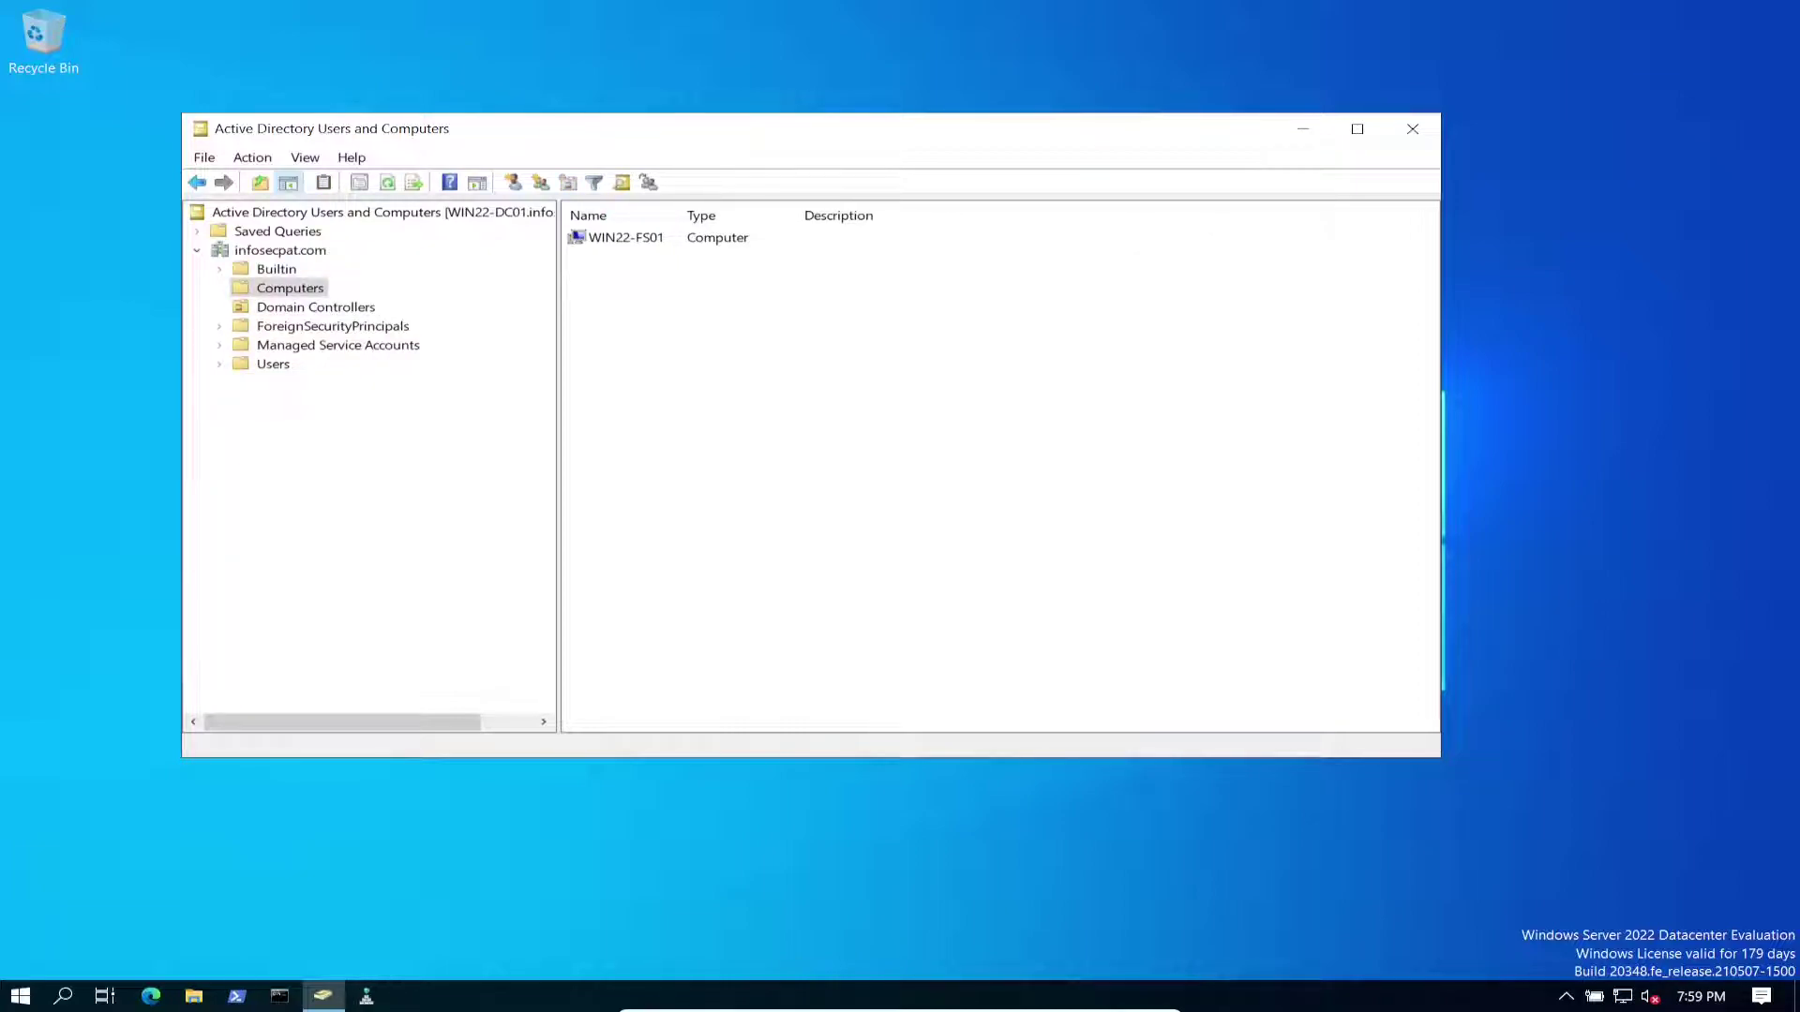
{"action": "left_click", "coordinate": [316, 307]}
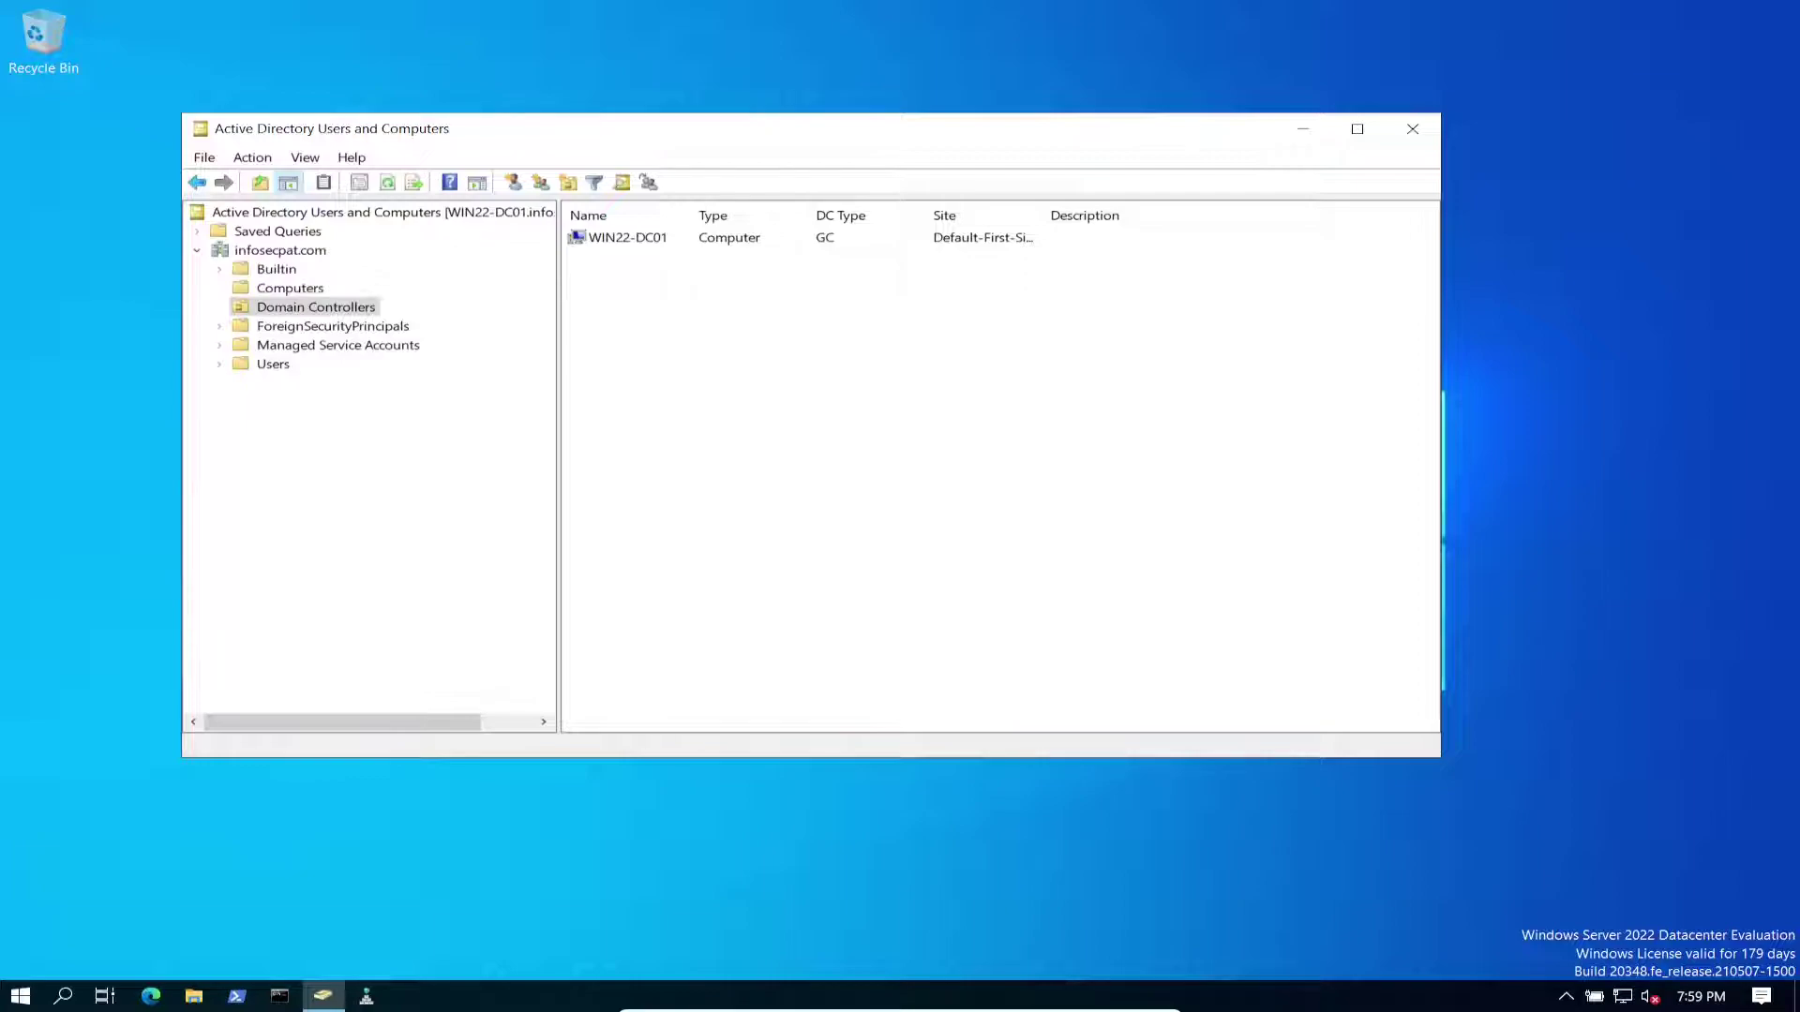
{"action": "left_click", "coordinate": [272, 364]}
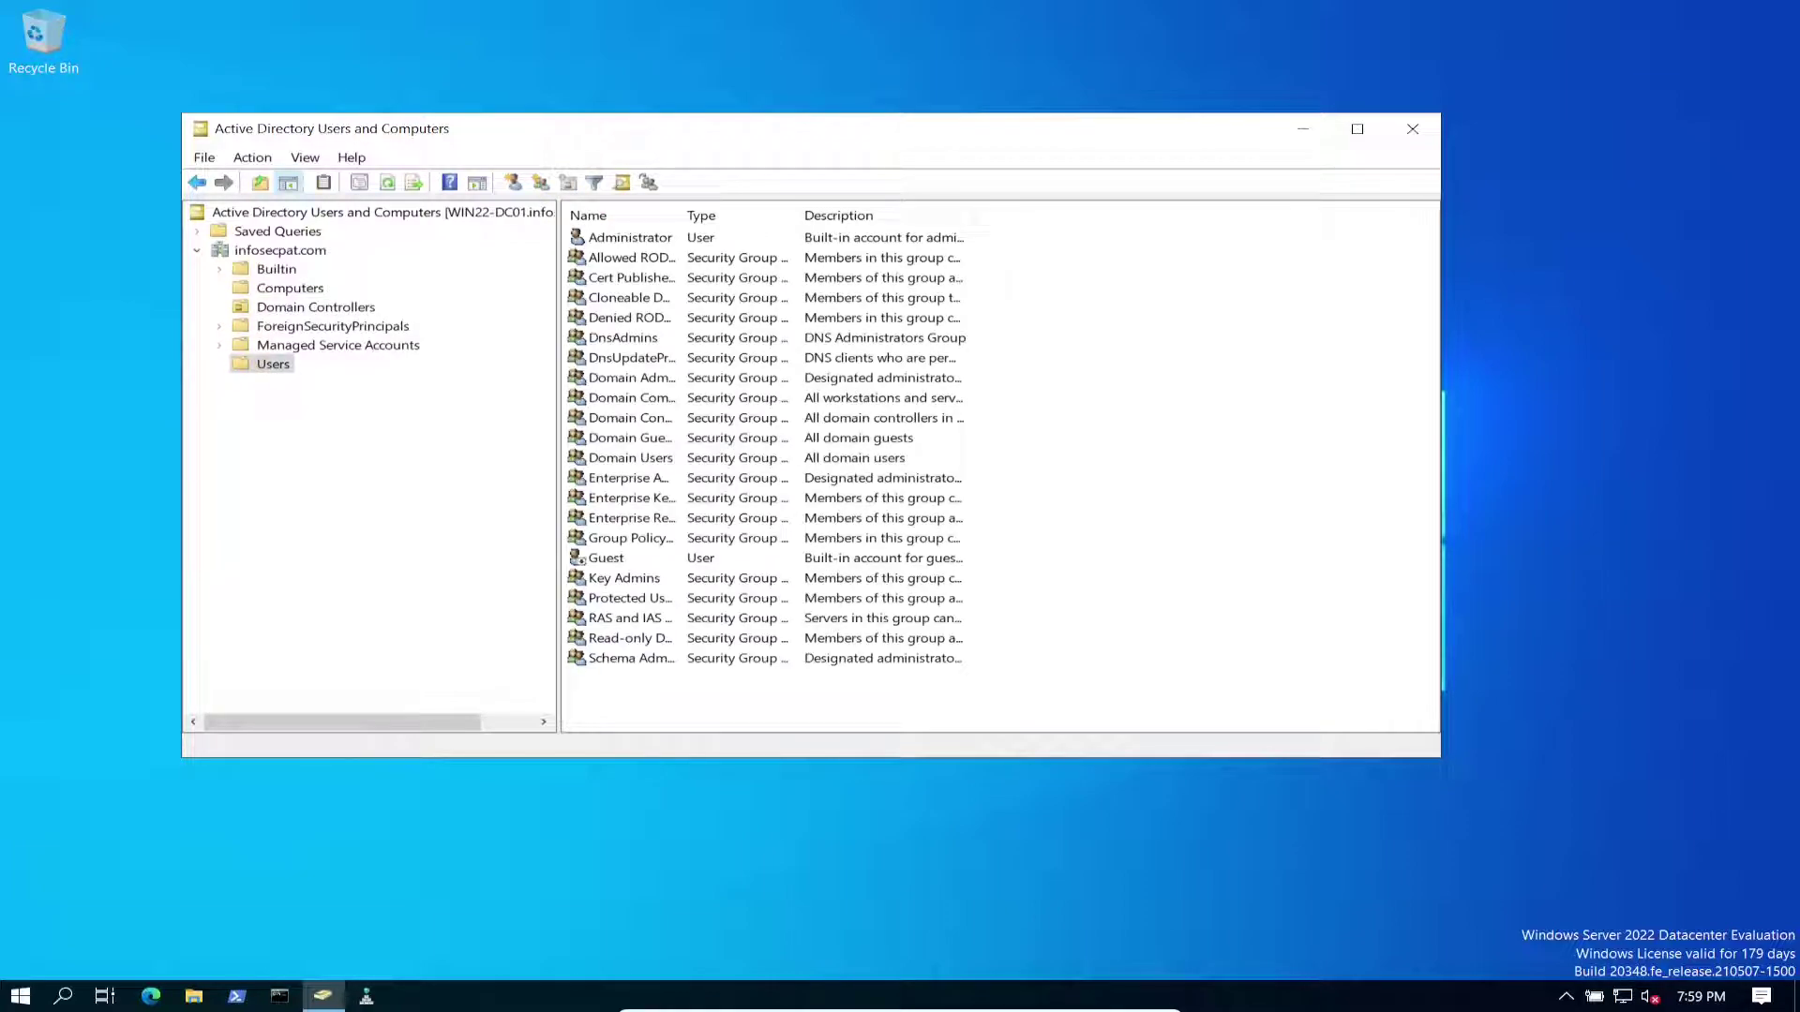